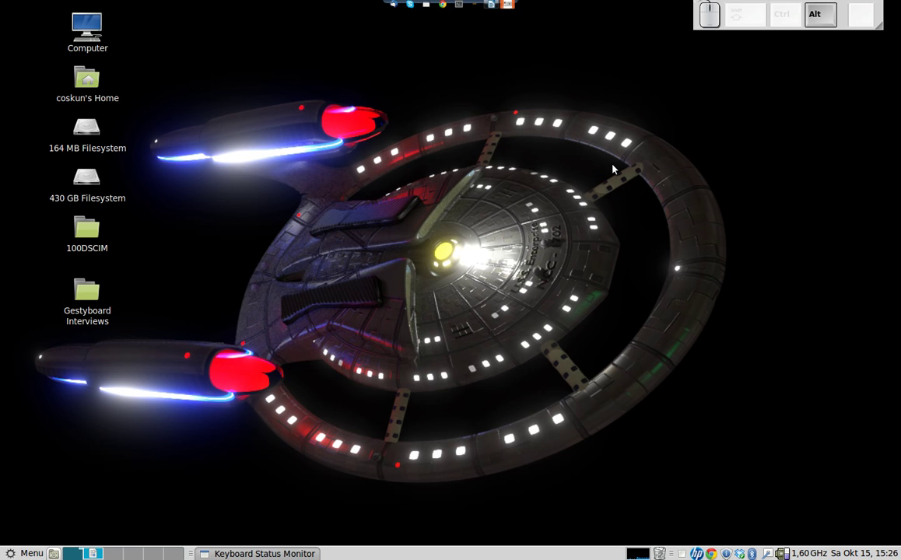
Launch Blender and open the recent file Tutorial1b.blend.
{"action": "key", "text": "alt+F2"}
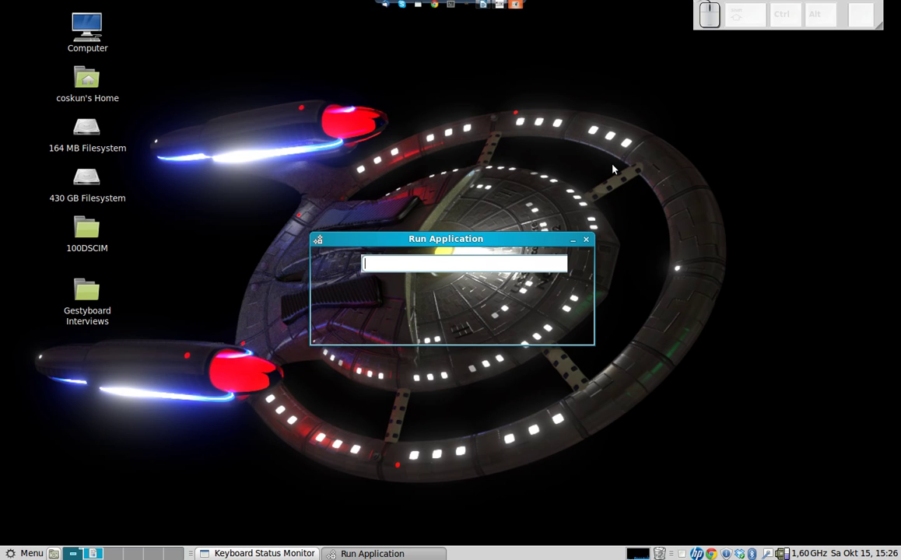
{"action": "type", "text": "blender"}
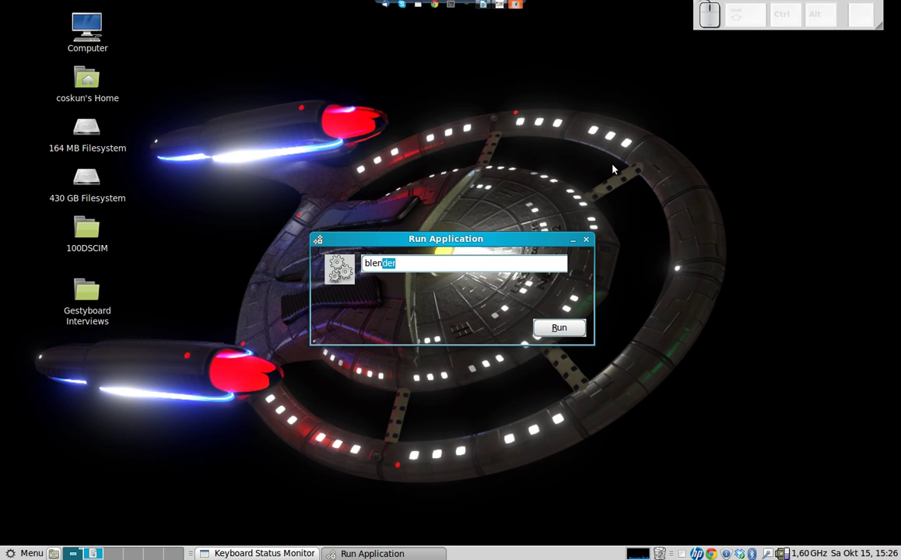
{"action": "key", "text": "Return"}
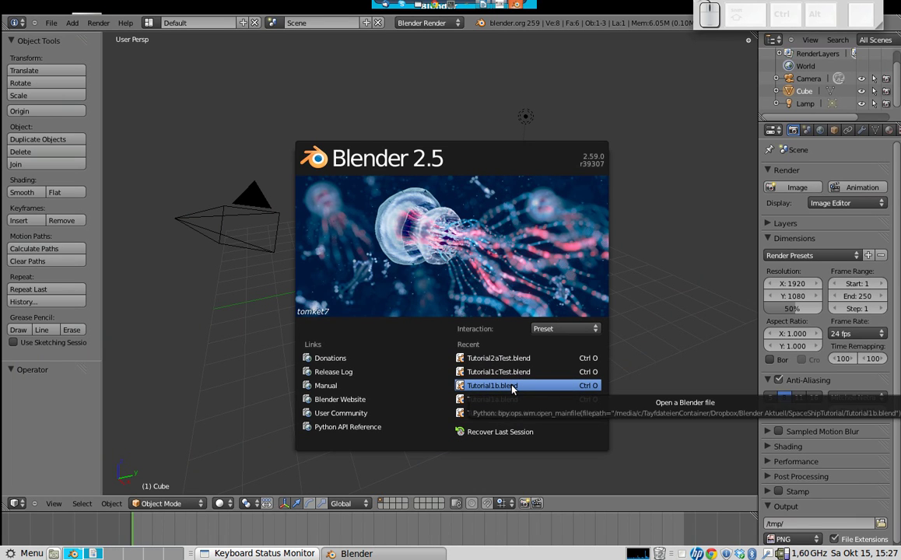
{"action": "left_click", "coordinate": [511, 389]}
Render the saucer hull from the camera and return to the 3D viewport.
{"action": "mouse_move", "coordinate": [328, 302]}
{"action": "middle_mouse_down"}
{"action": "mouse_move", "coordinate": [214, 247]}
{"action": "mouse_move", "coordinate": [354, 258]}
{"action": "mouse_move", "coordinate": [247, 293]}
{"action": "mouse_move", "coordinate": [321, 291]}
{"action": "middle_mouse_up"}
{"action": "middle_click_drag", "start_coordinate": [210, 278], "coordinate": [401, 342]}
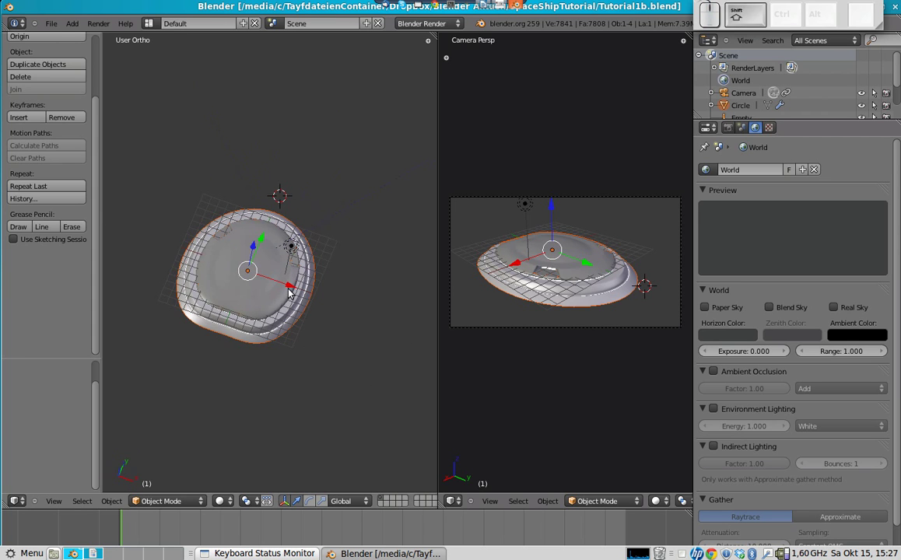
{"action": "middle_click_drag", "start_coordinate": [259, 260], "coordinate": [242, 274]}
{"action": "scroll", "coordinate": [345, 289], "scroll_direction": "up", "scroll_amount": 3}
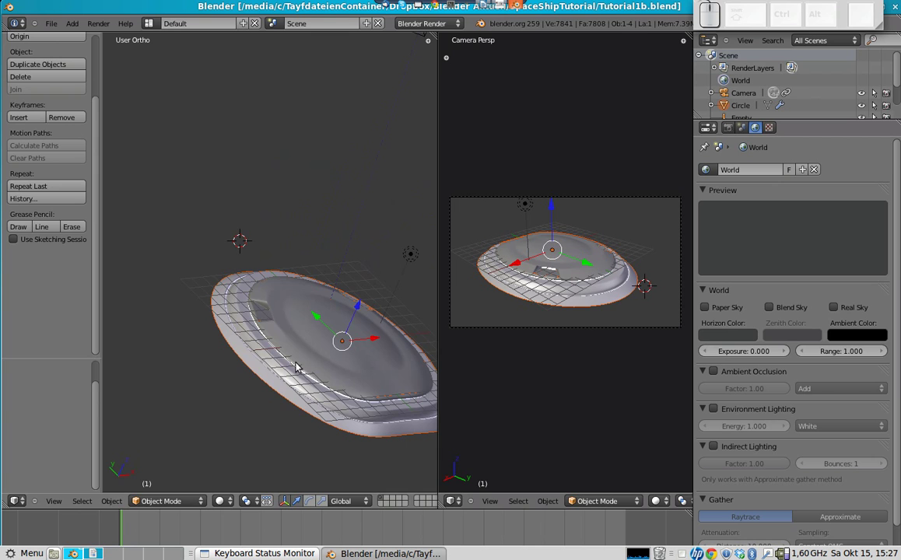
{"action": "key", "text": "F12"}
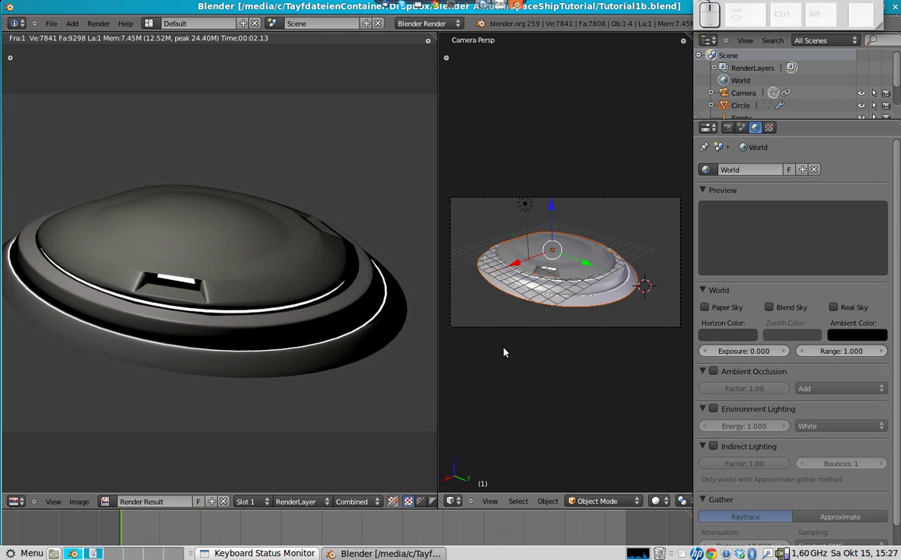
{"action": "key", "text": "Escape"}
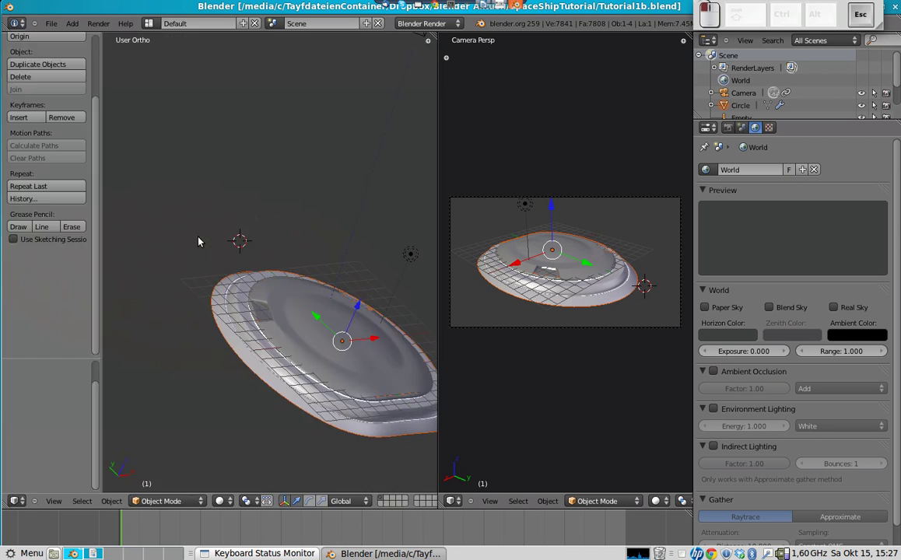
Set the 3D viewport to the top view and save the project as Tutorial1c.blend in the SpaceShipTutorial folder.
{"action": "middle_click_drag", "start_coordinate": [266, 395], "coordinate": [348, 361]}
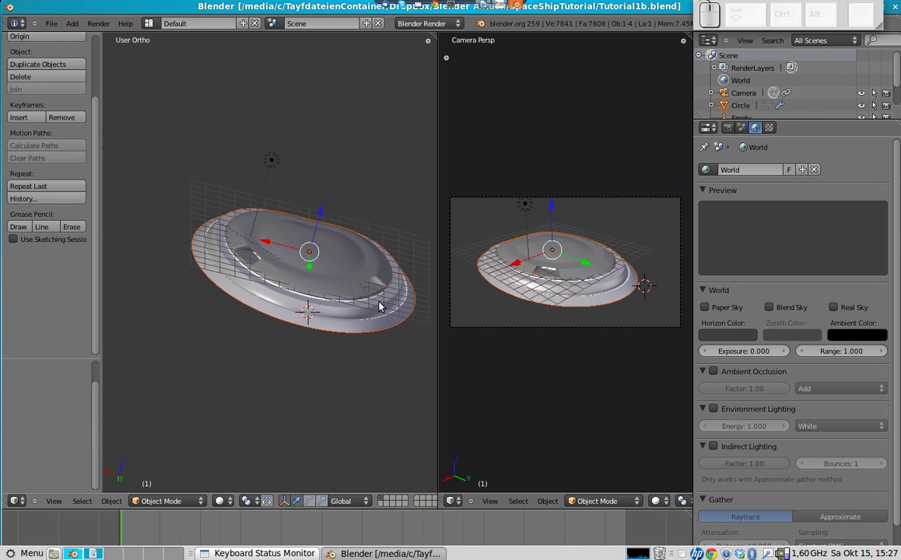
{"action": "key", "text": "KP_7"}
{"action": "middle_click_drag", "start_coordinate": [290, 171], "coordinate": [345, 204], "text": "shift"}
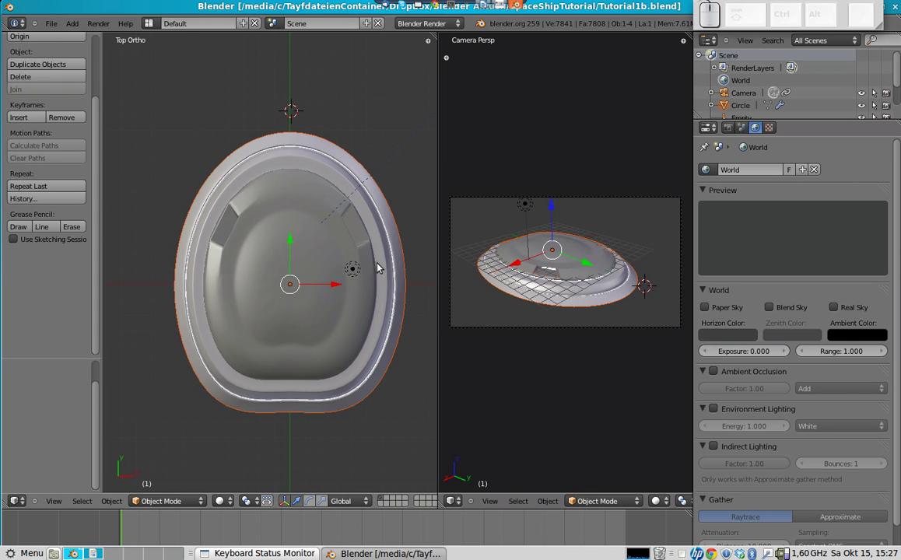
{"action": "key", "text": "ctrl+shift+s"}
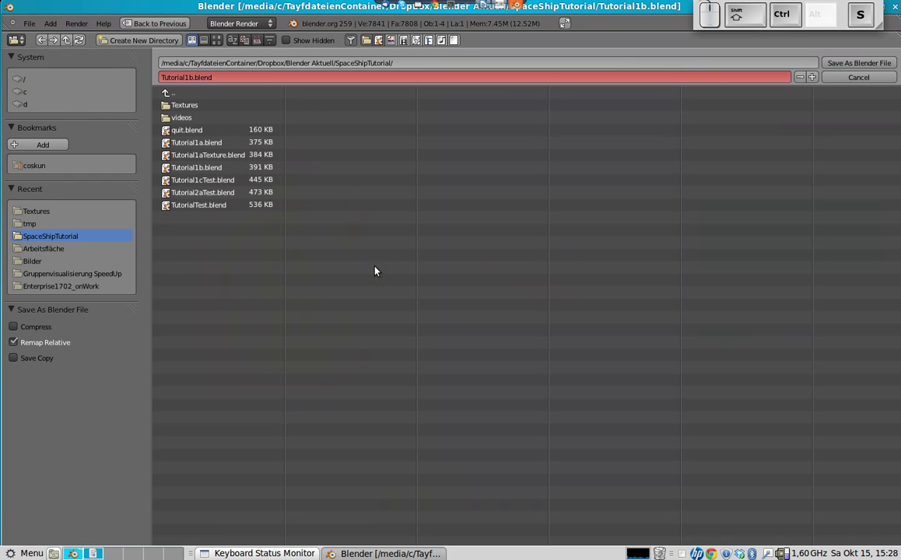
{"action": "left_click", "coordinate": [194, 79]}
{"action": "left_click_drag", "start_coordinate": [189, 77], "coordinate": [193, 79]}
{"action": "key", "text": "BackSpace"}
{"action": "type", "text": "c"}
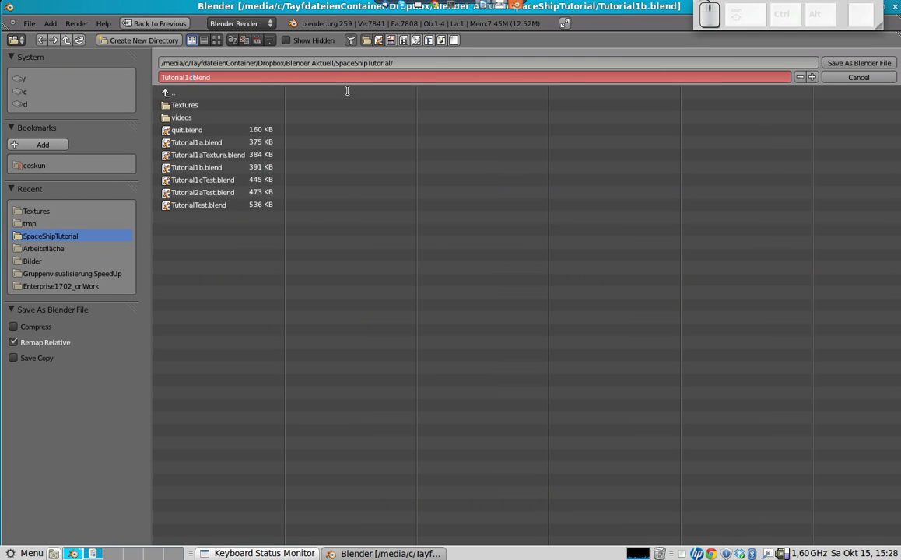
{"action": "type", "text": "."}
{"action": "left_click", "coordinate": [873, 63]}
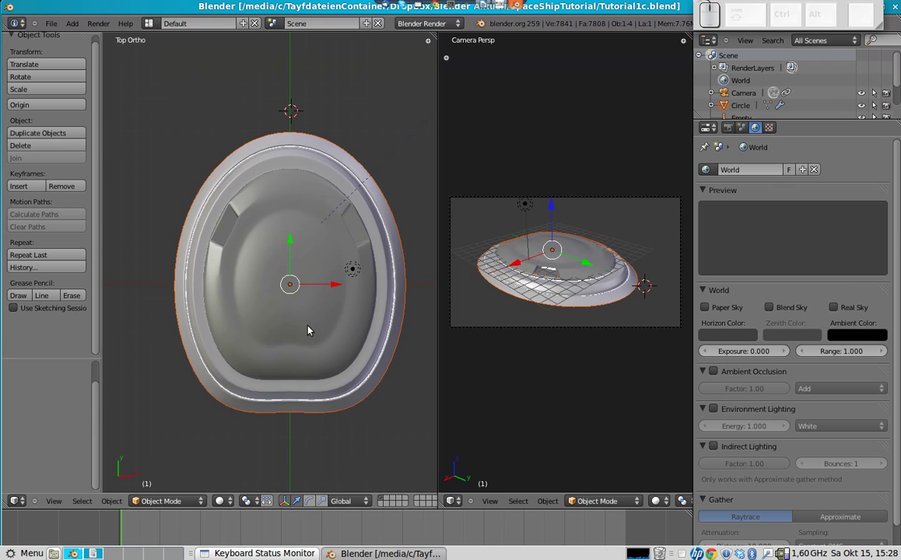
Save another version of the project as Tutorial1cTexture.blend in the same folder.
{"action": "left_click", "coordinate": [43, 25]}
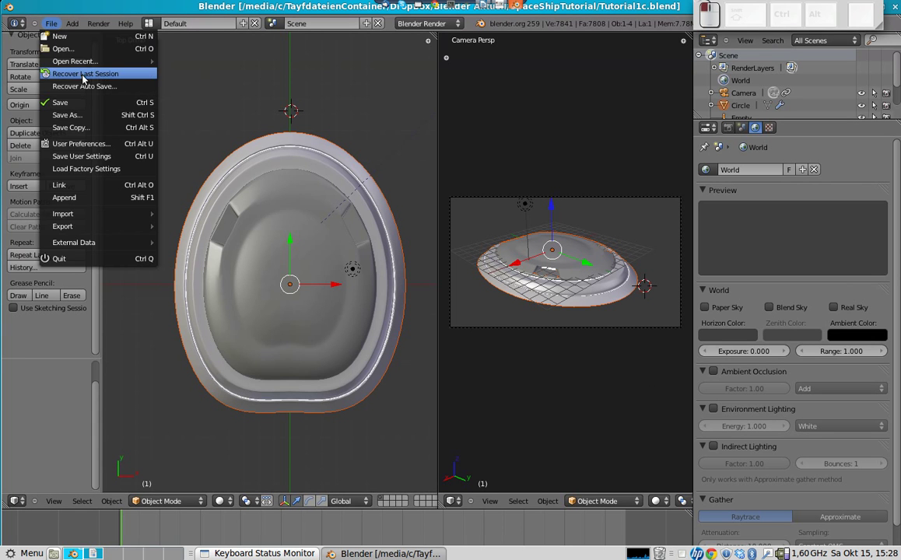
{"action": "left_click", "coordinate": [85, 118]}
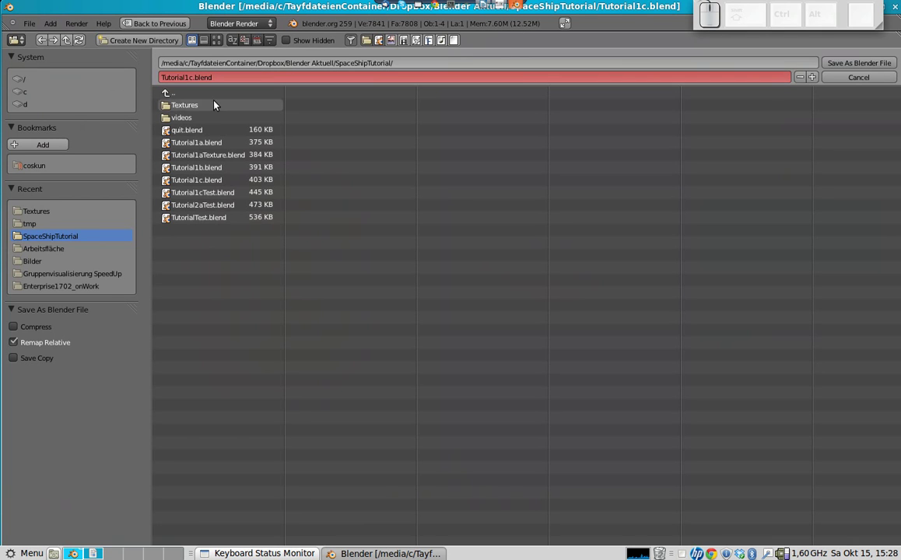
{"action": "left_click", "coordinate": [189, 77]}
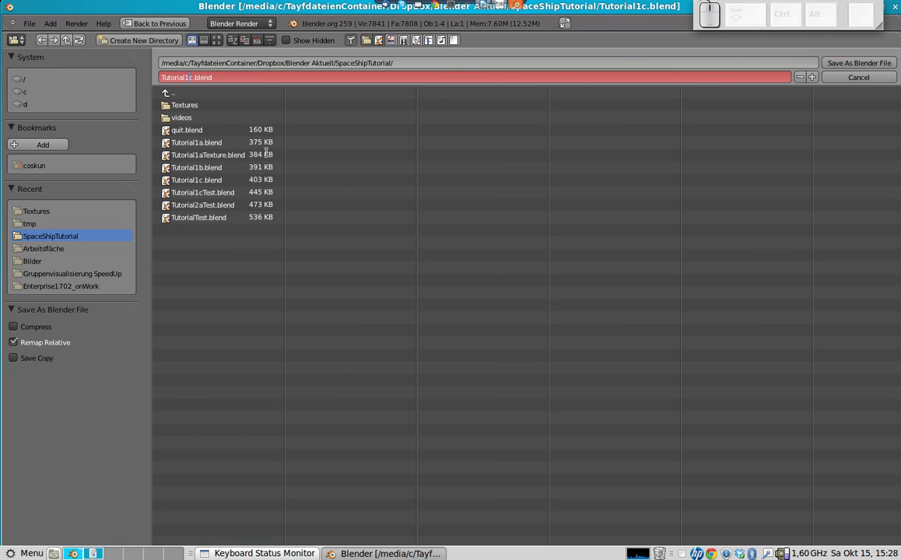
{"action": "key", "text": "Right"}
{"action": "type", "text": "Textu"}
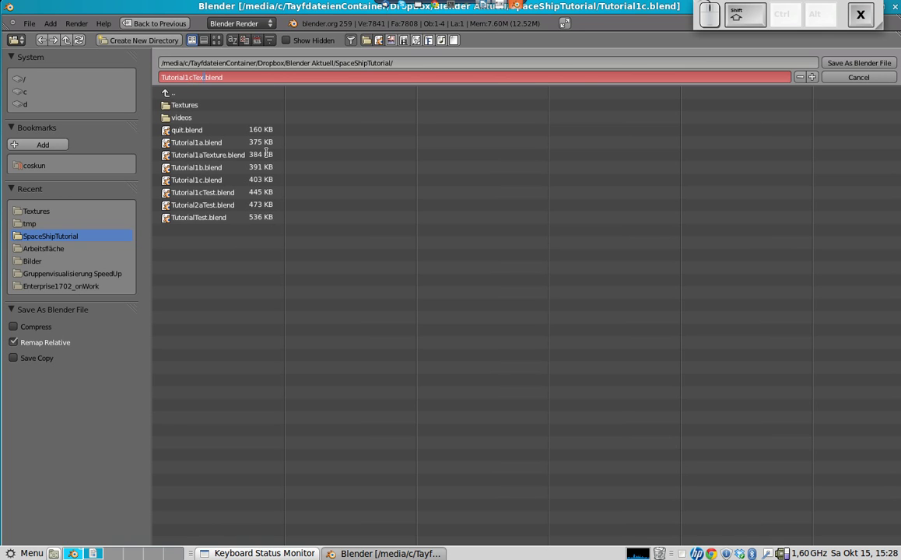
{"action": "type", "text": "re"}
{"action": "key", "text": "Return"}
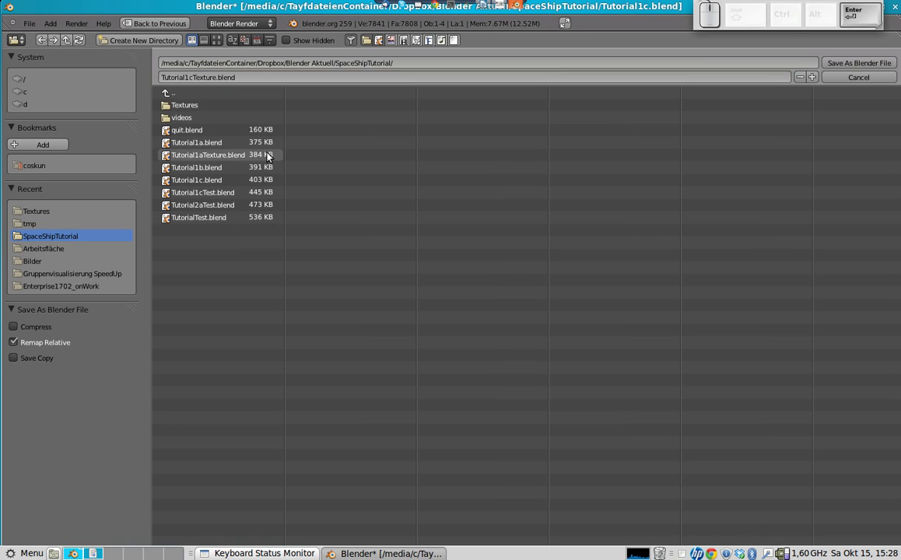
{"action": "left_click", "coordinate": [859, 62]}
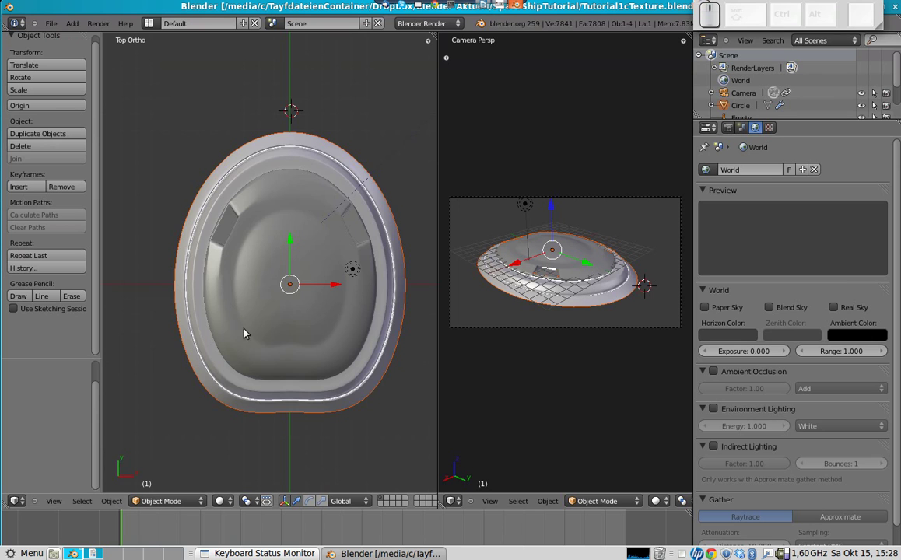
Duplicate the saucer hull, leaving the copy at the original's size and position.
{"action": "middle_click_drag", "start_coordinate": [249, 336], "coordinate": [309, 312]}
{"action": "middle_click_drag", "start_coordinate": [213, 244], "coordinate": [241, 285]}
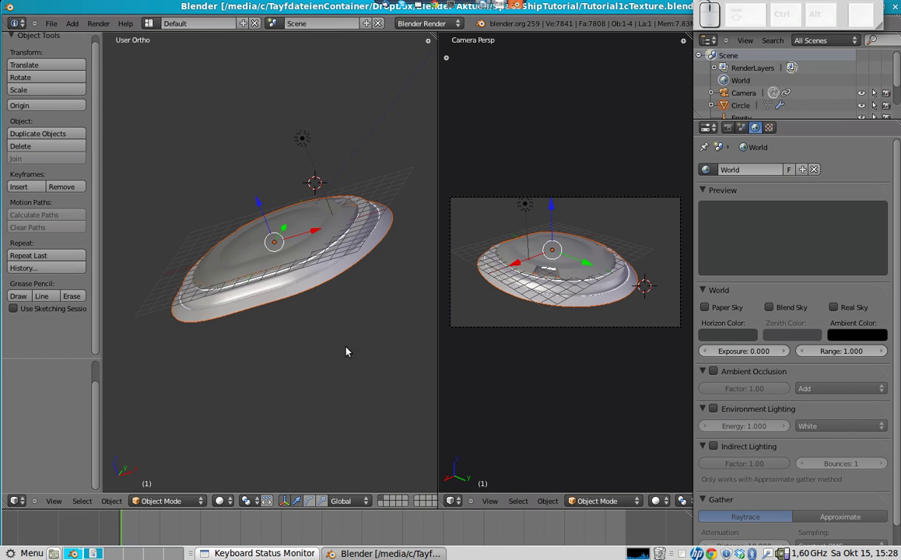
{"action": "middle_click_drag", "start_coordinate": [350, 340], "coordinate": [347, 361]}
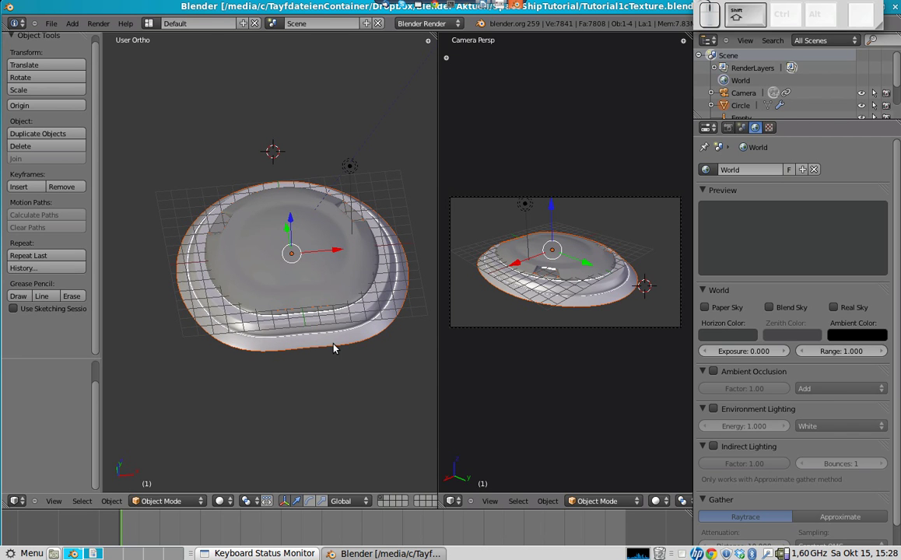
{"action": "key", "text": "shift+d"}
{"action": "key", "text": "s"}
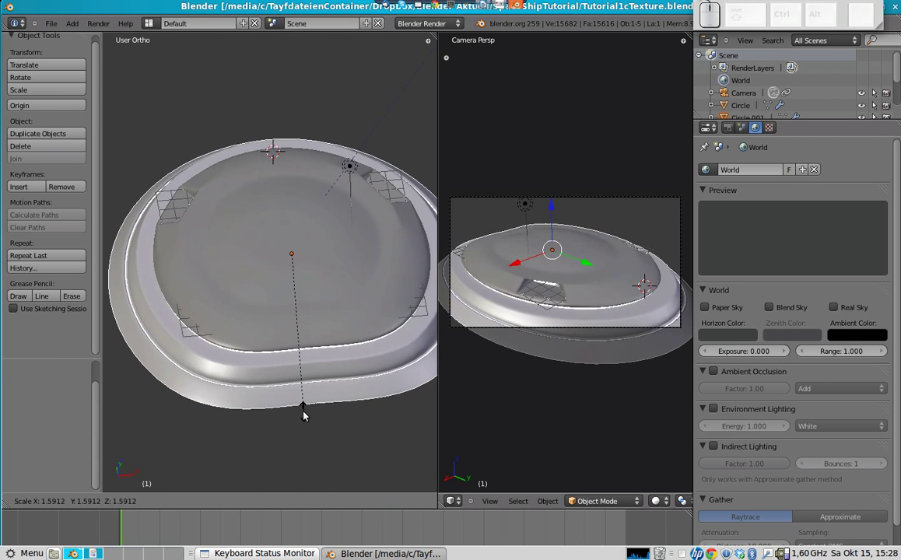
{"action": "left_click", "coordinate": [303, 416]}
{"action": "key", "text": "g"}
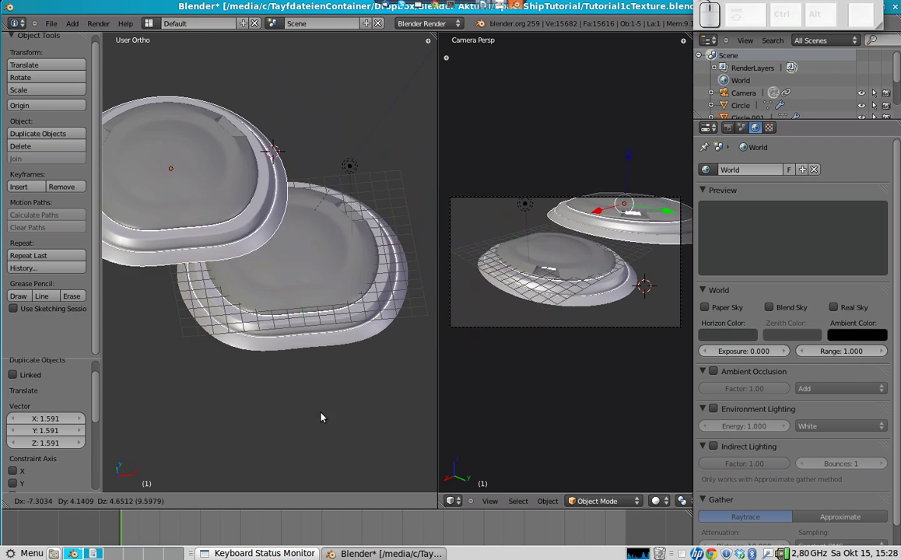
{"action": "right_click", "coordinate": [280, 250]}
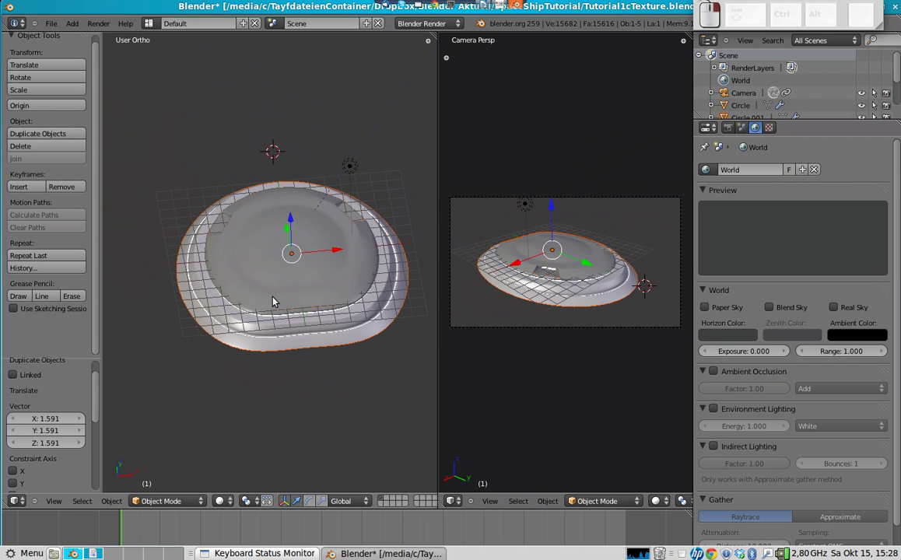
In the front view, raise the duplicated hull about 0.008 along the global Z axis.
{"action": "middle_click_drag", "start_coordinate": [278, 300], "coordinate": [222, 346]}
{"action": "key", "text": "KP_1"}
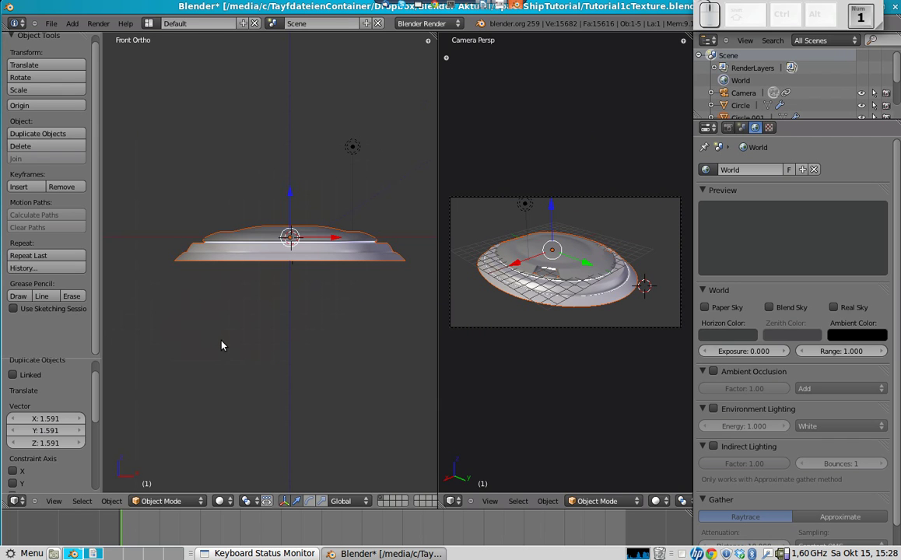
{"action": "middle_click_drag", "start_coordinate": [317, 262], "coordinate": [312, 281], "text": "shift"}
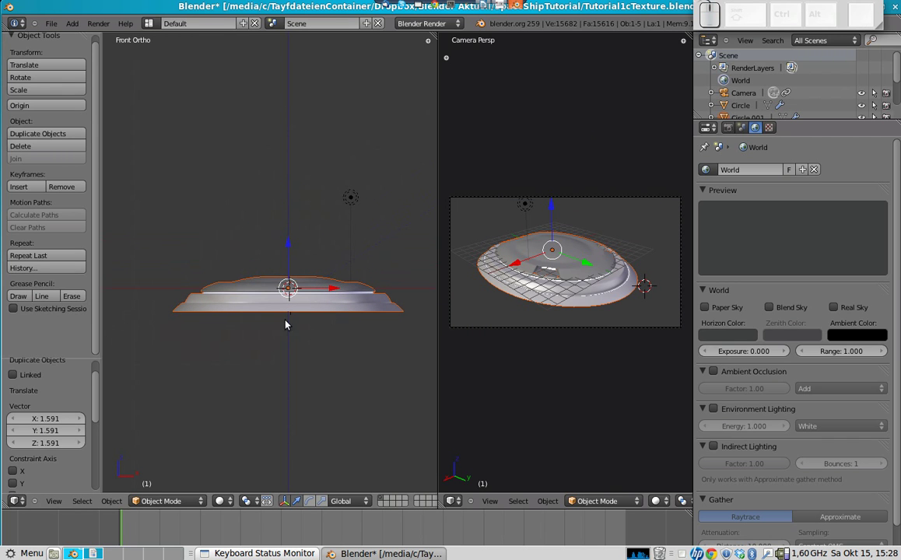
{"action": "key", "text": "shift+d"}
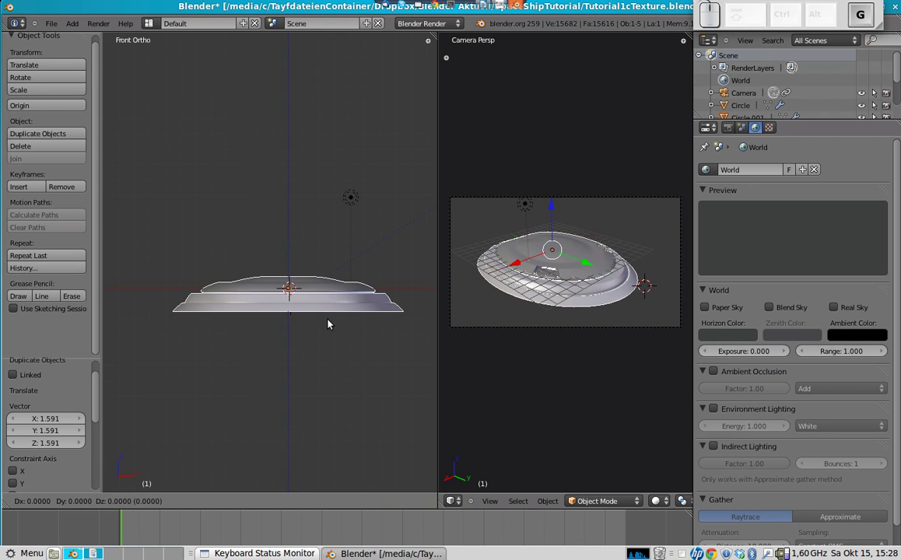
{"action": "key", "text": "z"}
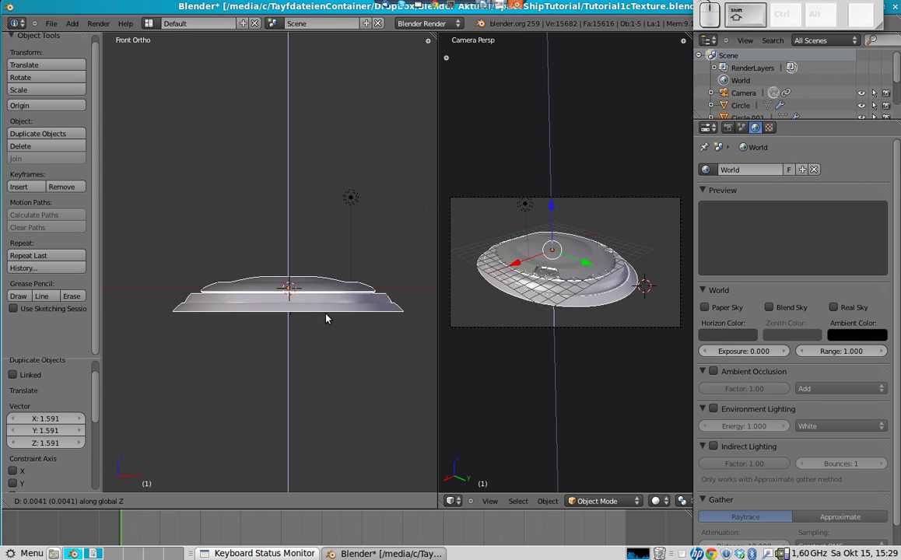
{"action": "left_click", "coordinate": [326, 316]}
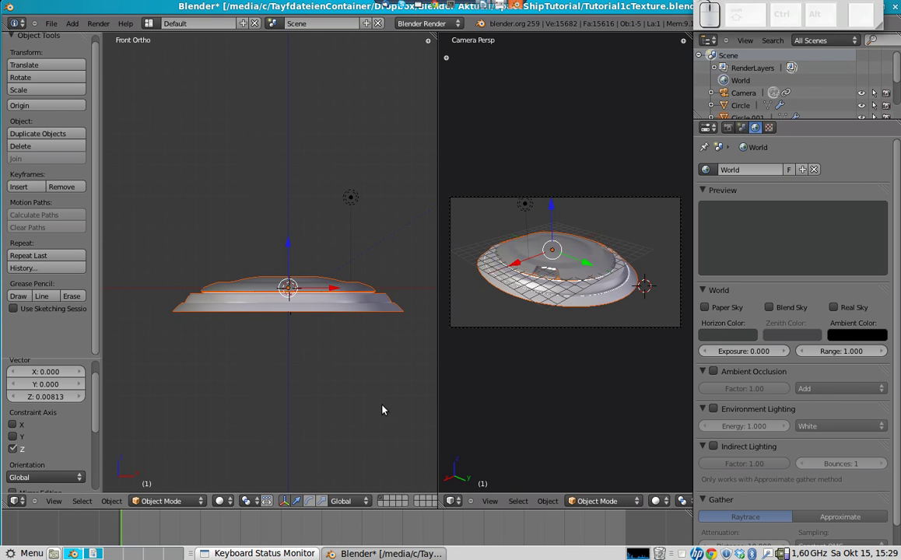
Widen the front viewport, move the duplicated hull to layer 2 and display layers 1 and 2 together.
{"action": "left_click_drag", "start_coordinate": [437, 472], "coordinate": [539, 468]}
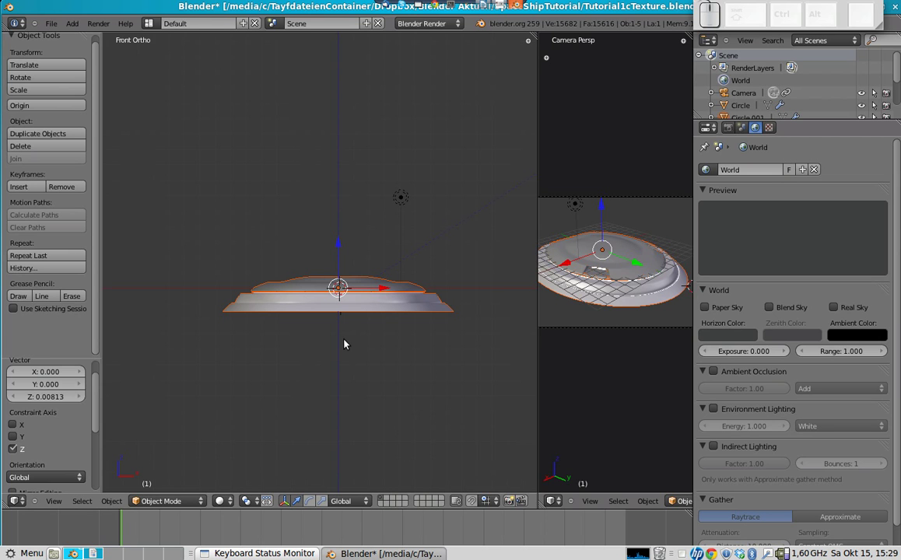
{"action": "key", "text": "m"}
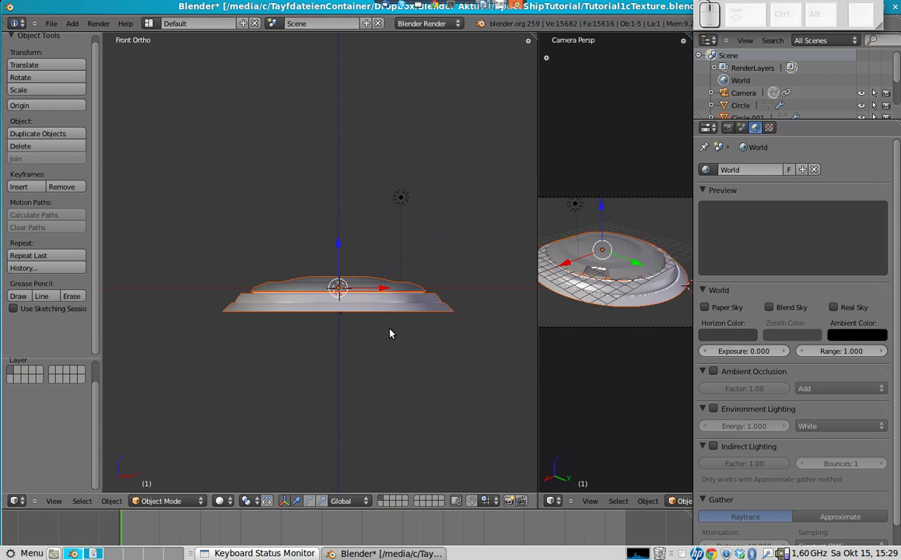
{"action": "key", "text": "m"}
{"action": "key", "text": "2"}
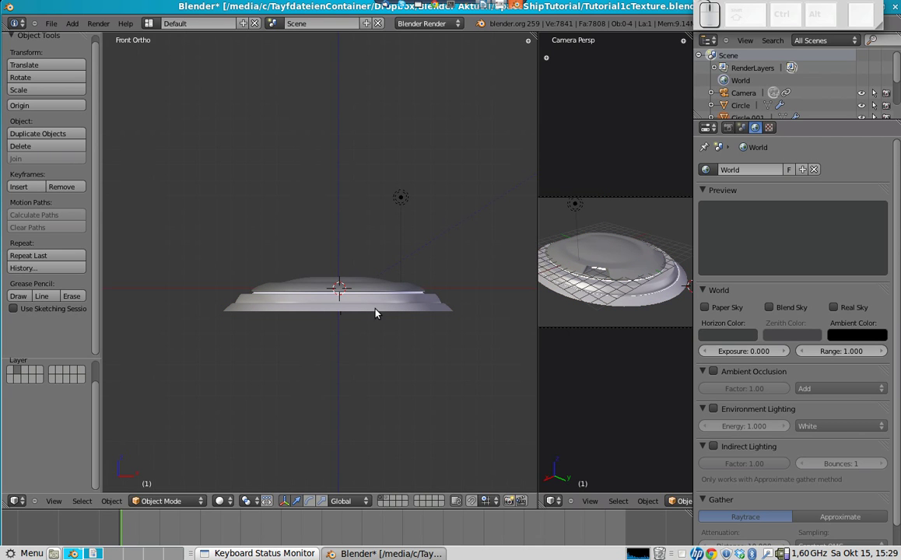
{"action": "left_click", "coordinate": [389, 503]}
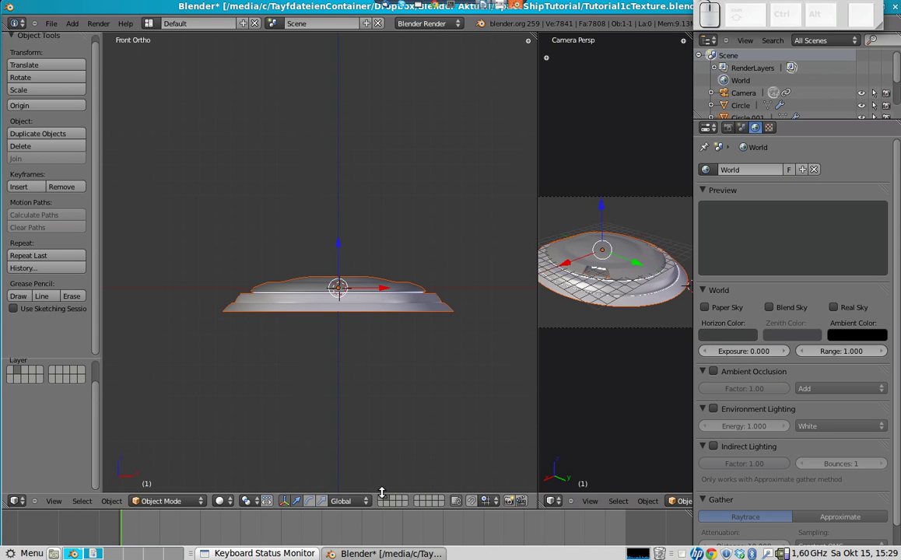
{"action": "left_click", "coordinate": [381, 500], "text": "shift"}
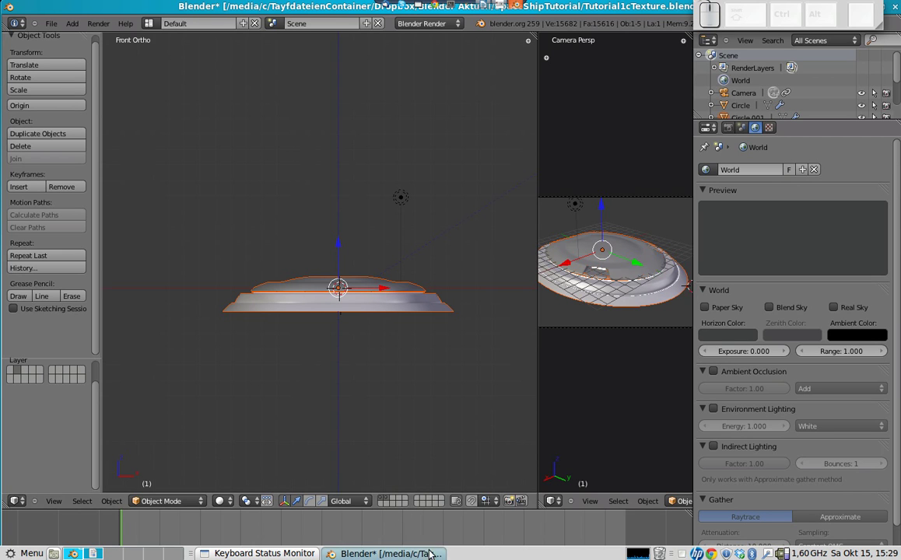
With only layer 2 shown, raise the duplicated hull about 0.065 along Z and display layer 1 alongside it again.
{"action": "left_click", "coordinate": [385, 500]}
{"action": "key", "text": "g"}
{"action": "key", "text": "z"}
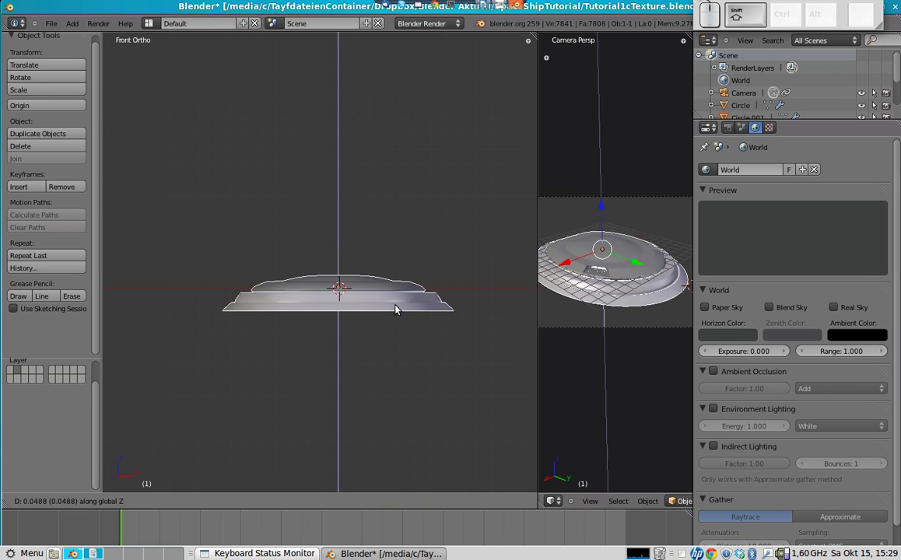
{"action": "left_click", "coordinate": [396, 309]}
{"action": "left_click", "coordinate": [382, 501], "text": "shift"}
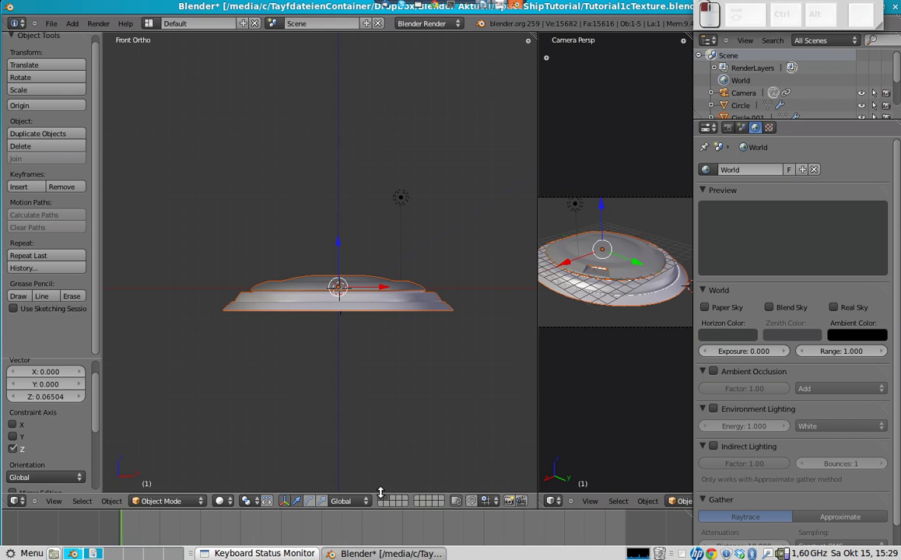
Select the duplicated hull, show only layer 2 and open the duplicate's mesh in Edit Mode.
{"action": "right_click", "coordinate": [443, 315]}
{"action": "right_click", "coordinate": [442, 317]}
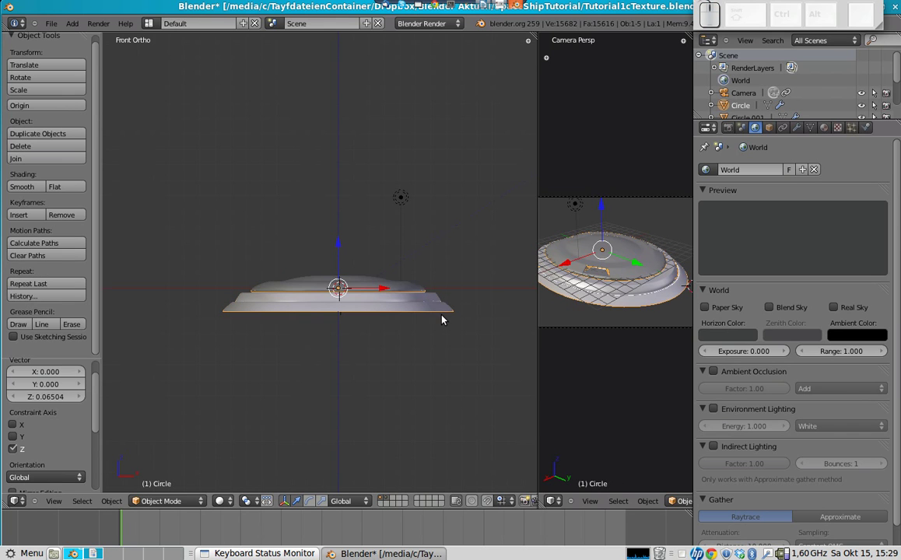
{"action": "right_click", "coordinate": [398, 287]}
{"action": "middle_click_drag", "start_coordinate": [338, 246], "coordinate": [179, 270]}
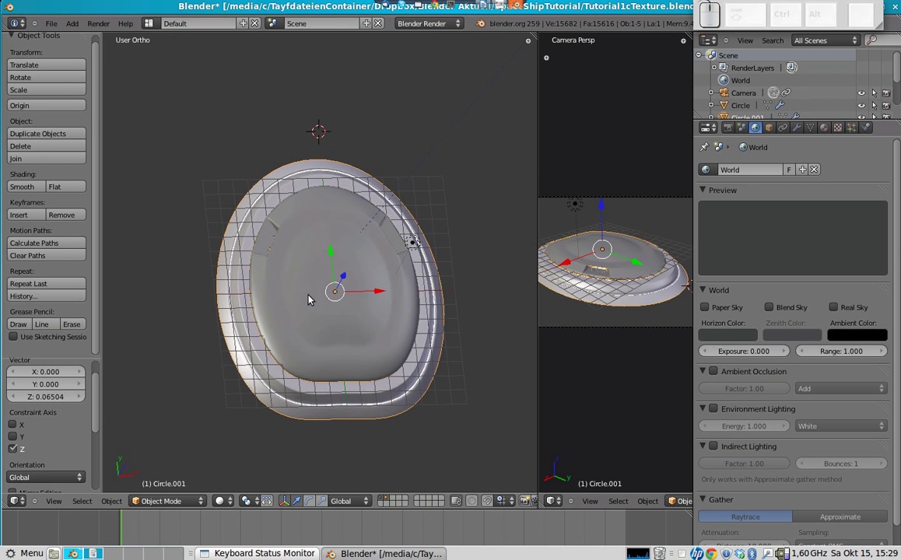
{"action": "key", "text": "Tab"}
{"action": "key", "text": "Tab"}
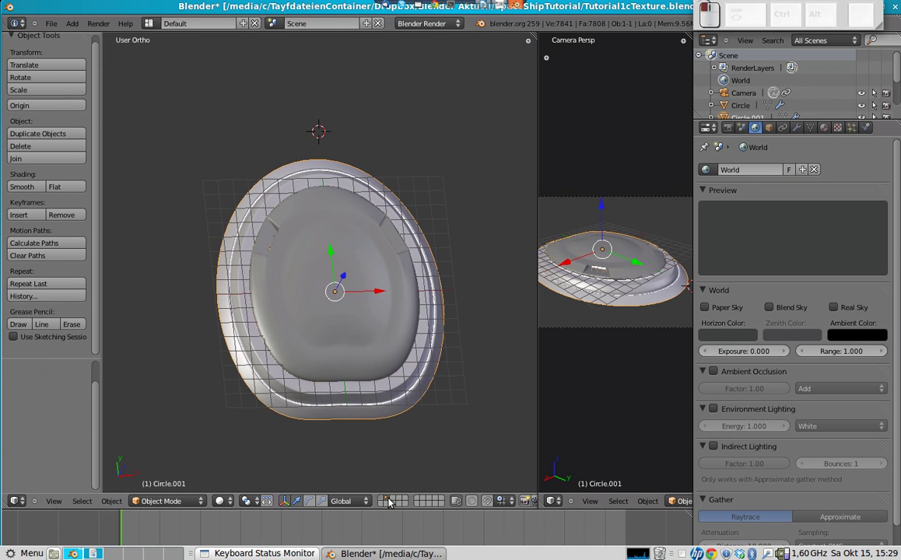
{"action": "middle_click_drag", "start_coordinate": [404, 227], "coordinate": [358, 242]}
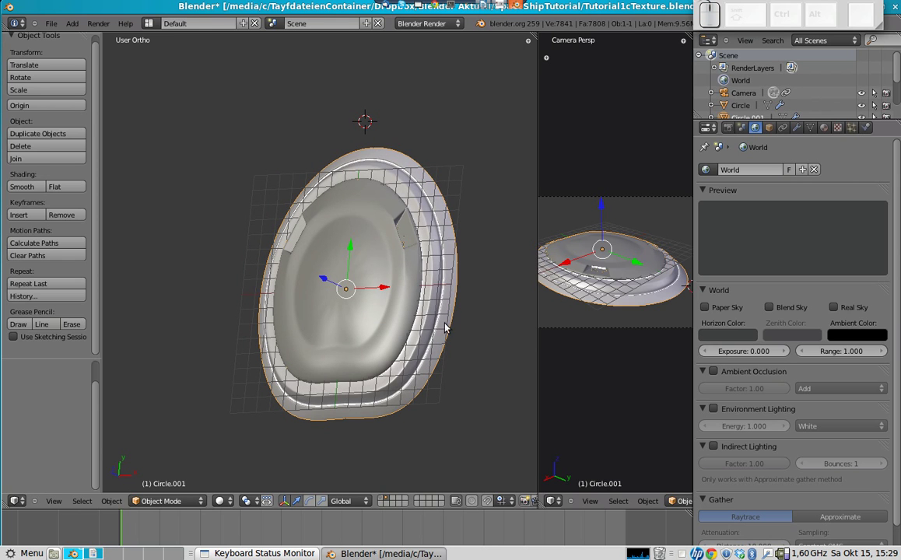
{"action": "key", "text": "Tab"}
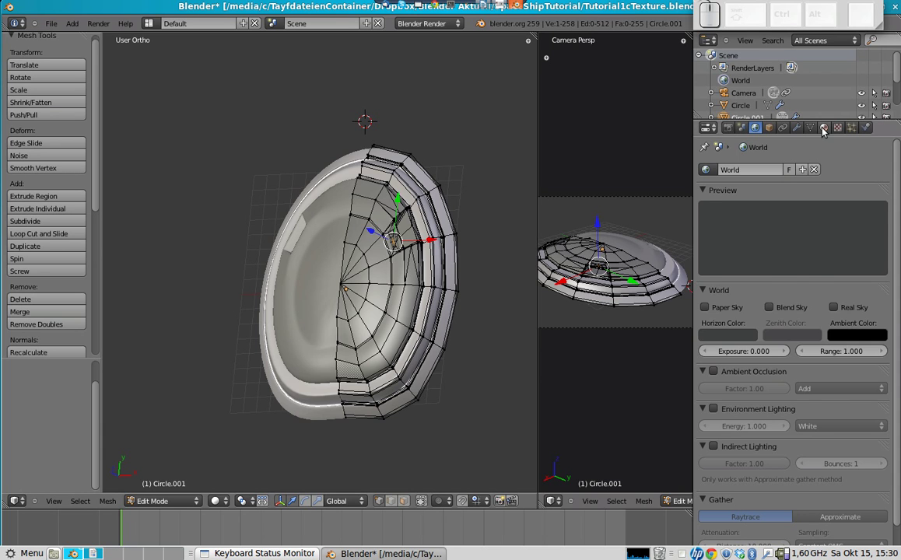
Select the duplicated hull's faces that use the WhiteLight material and delete those faces.
{"action": "left_click", "coordinate": [743, 187]}
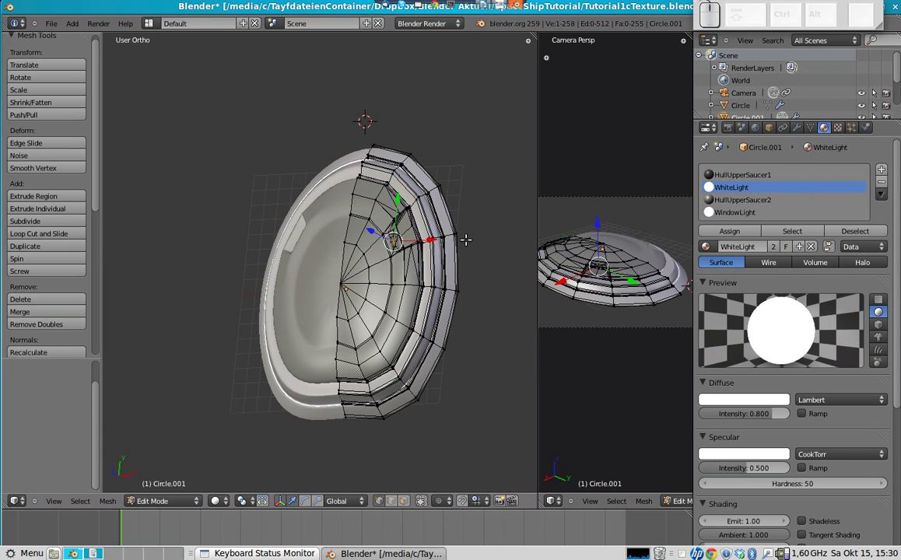
{"action": "middle_click_drag", "start_coordinate": [397, 376], "coordinate": [494, 277]}
{"action": "key", "text": "a"}
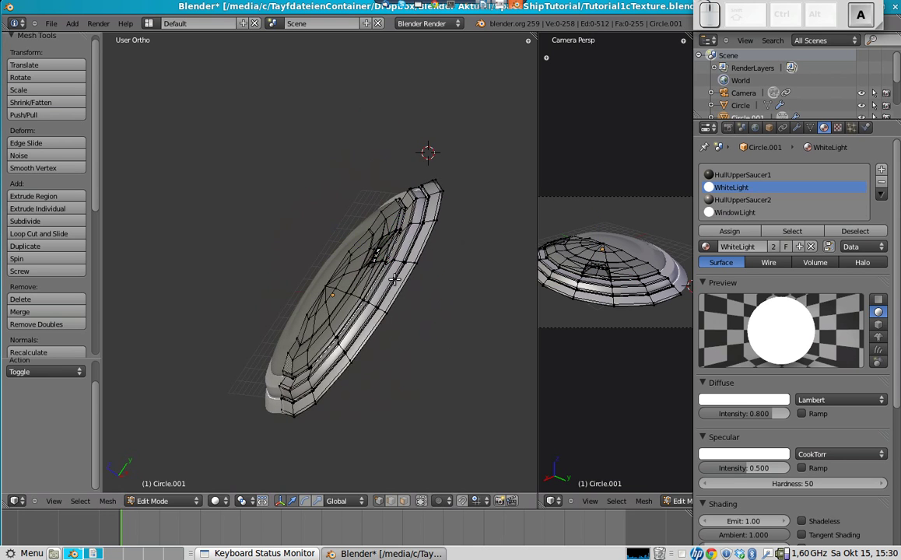
{"action": "left_click", "coordinate": [776, 233]}
{"action": "left_click", "coordinate": [729, 232]}
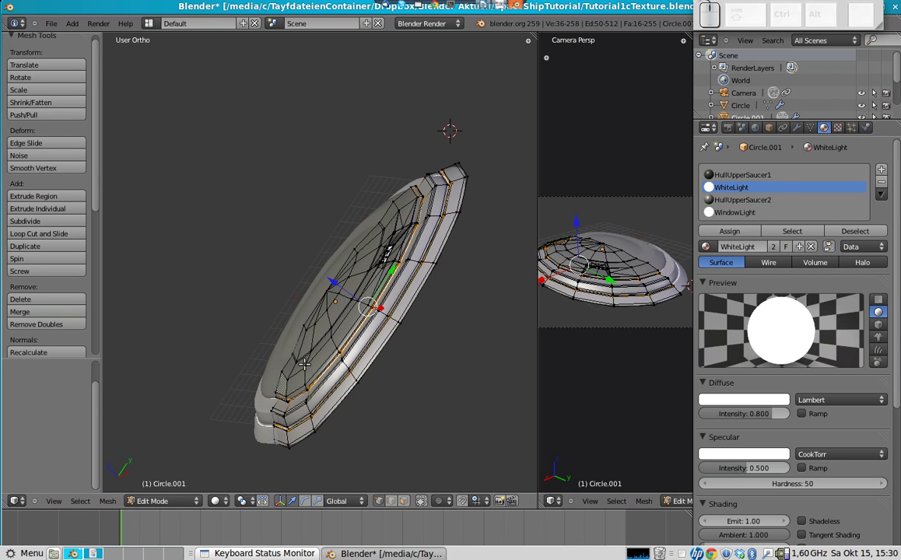
{"action": "key", "text": "x"}
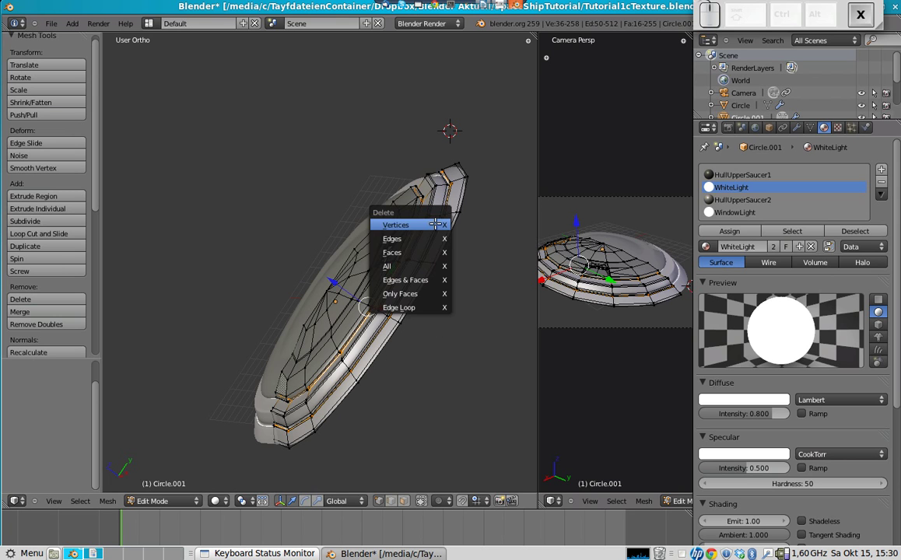
{"action": "left_click", "coordinate": [429, 254]}
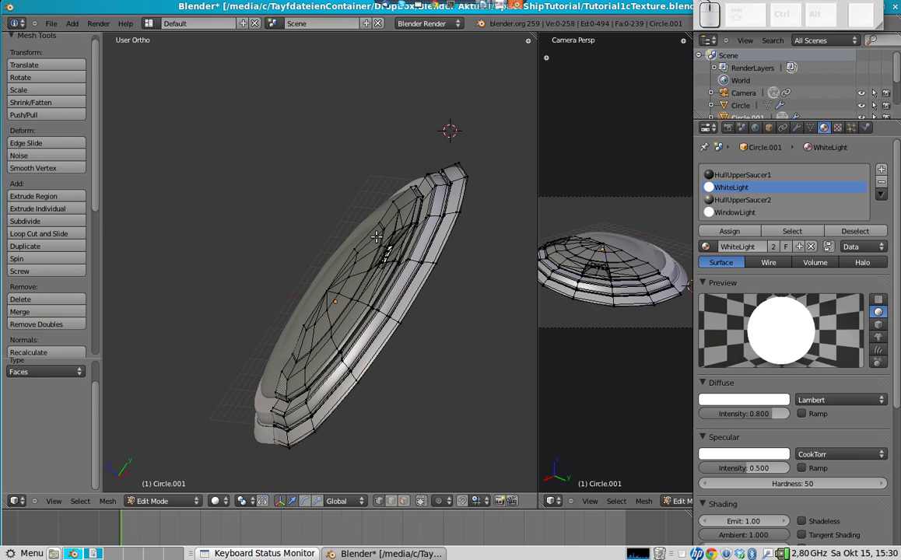
Check the separation of the hull's rings by selecting the middle and outer rings individually as linked geometry.
{"action": "key", "text": "a"}
{"action": "key", "text": "a"}
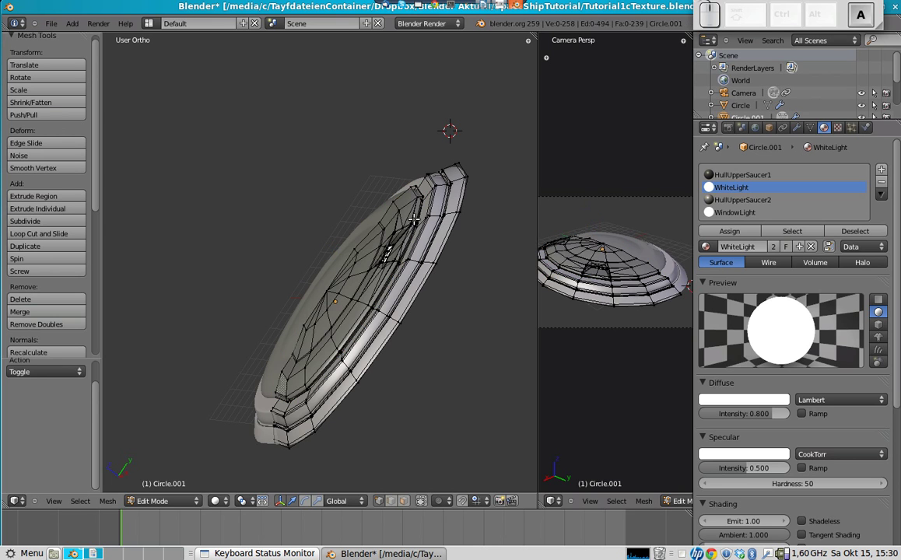
{"action": "right_click", "coordinate": [433, 218], "text": "alt"}
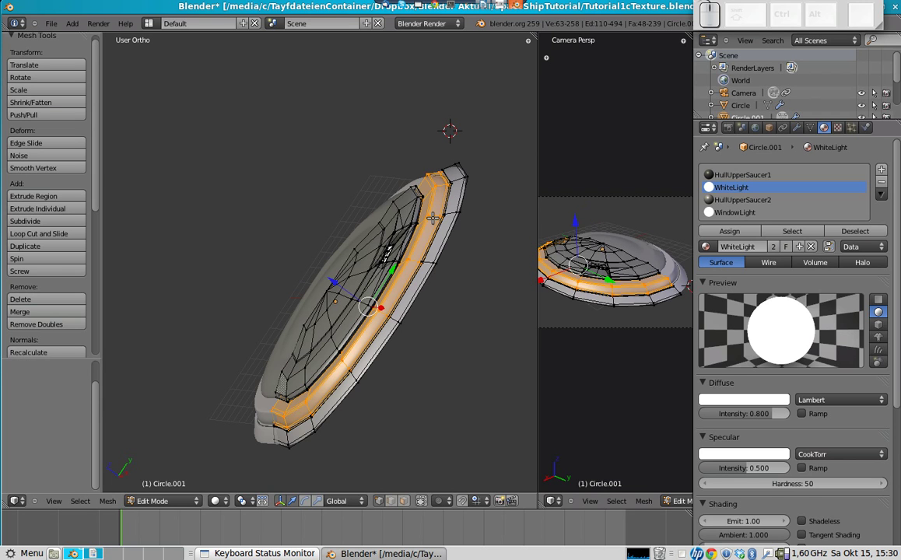
{"action": "key", "text": "a"}
{"action": "key", "text": "l"}
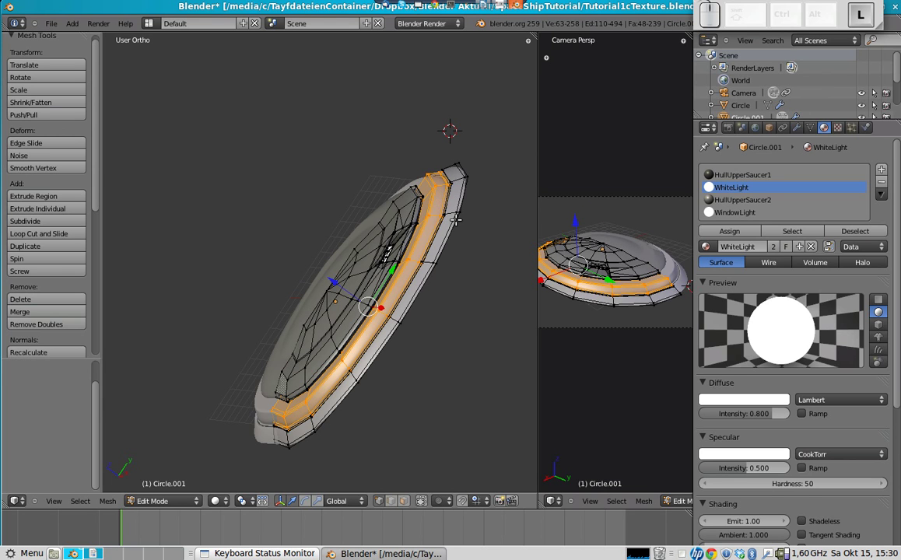
{"action": "key", "text": "a"}
{"action": "key", "text": "l"}
{"action": "middle_click_drag", "start_coordinate": [432, 245], "coordinate": [420, 273]}
In the top view, delete the vertex at the centre of the duplicated hull.
{"action": "key", "text": "KP_7"}
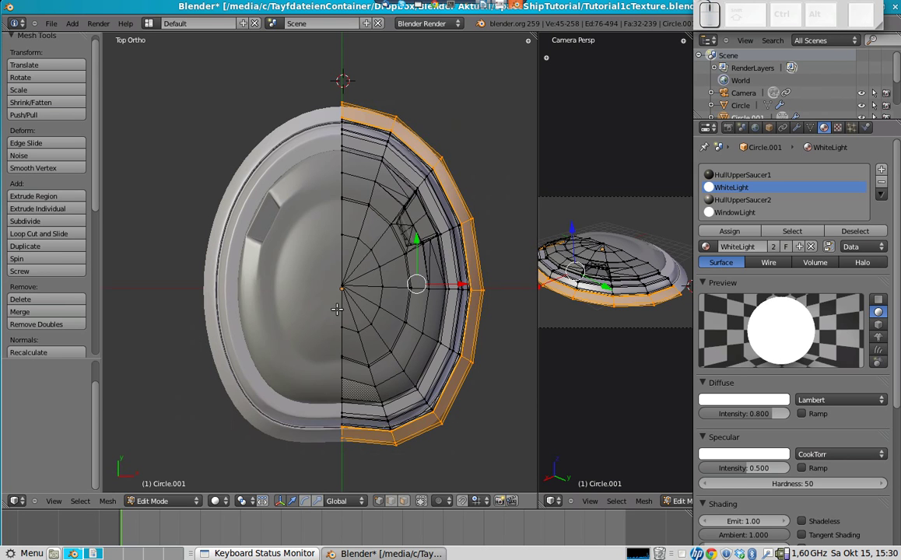
{"action": "right_click", "coordinate": [341, 286]}
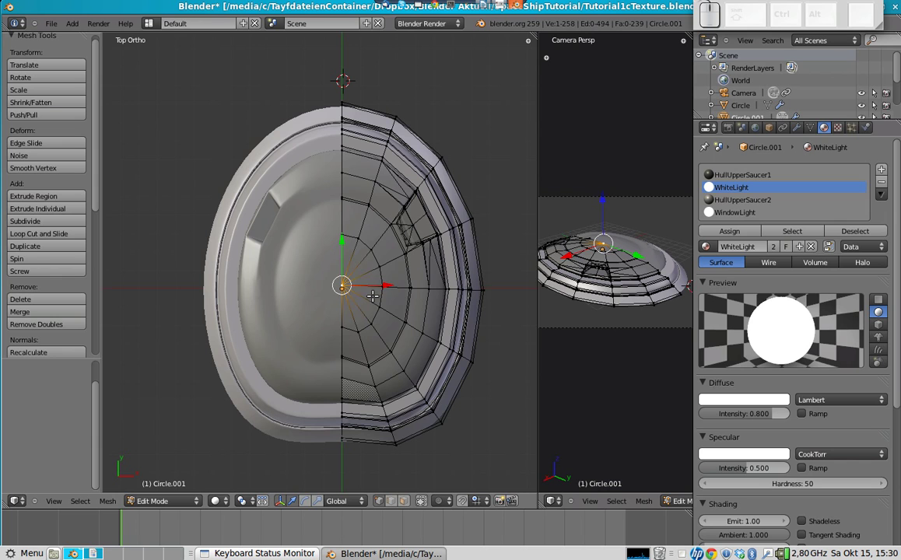
{"action": "key", "text": "x"}
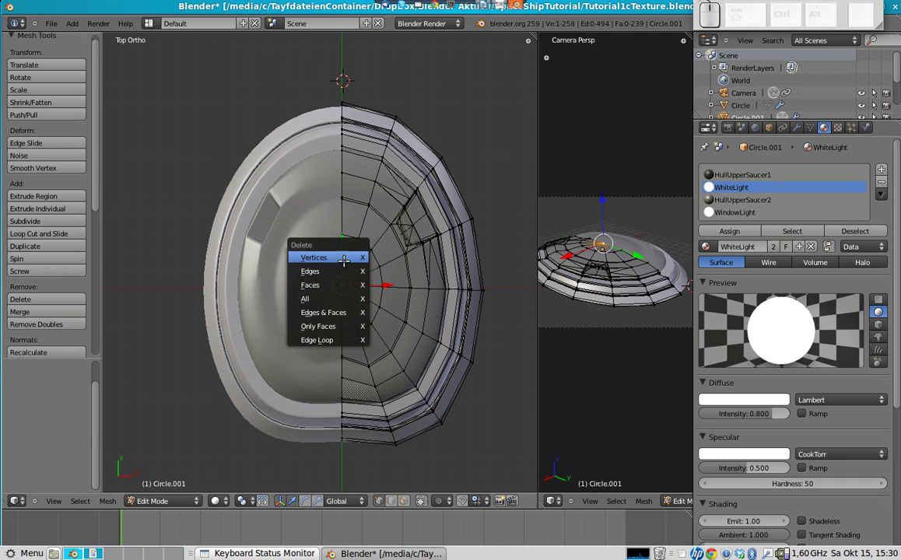
{"action": "left_click", "coordinate": [323, 256]}
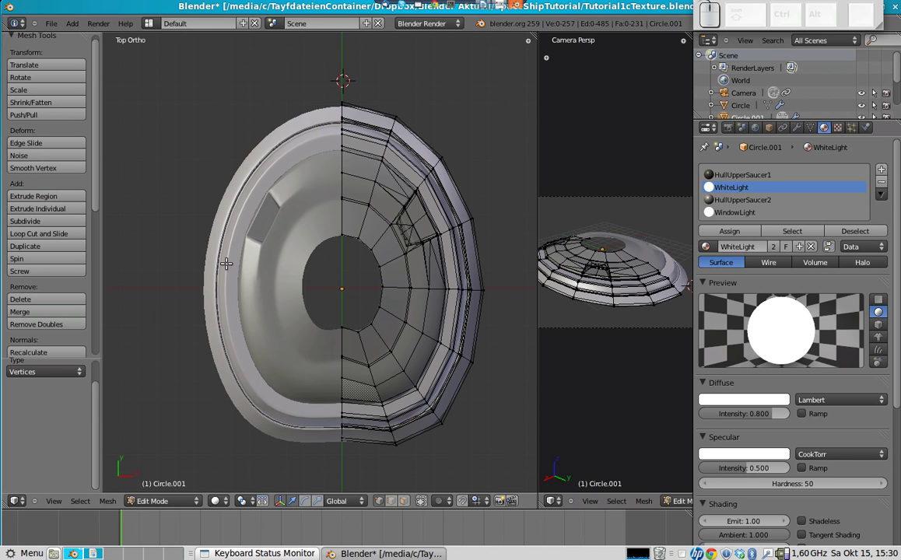
From the top view of the recess area, limit selection to visible geometry and switch to face selection.
{"action": "middle_click_drag", "start_coordinate": [222, 247], "coordinate": [465, 294]}
{"action": "middle_click_drag", "start_coordinate": [314, 257], "coordinate": [168, 310]}
{"action": "key", "text": "KP_7"}
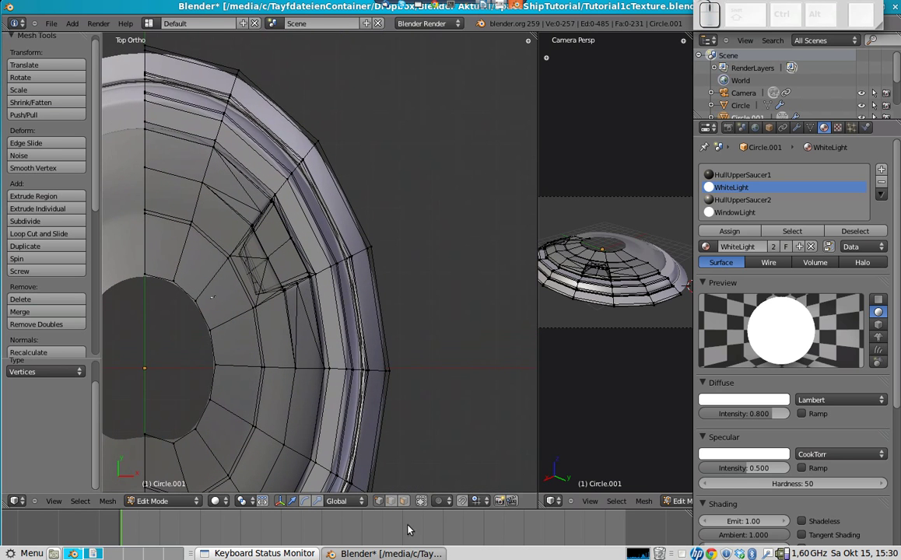
{"action": "middle_click_drag", "start_coordinate": [386, 376], "coordinate": [458, 364], "text": "shift"}
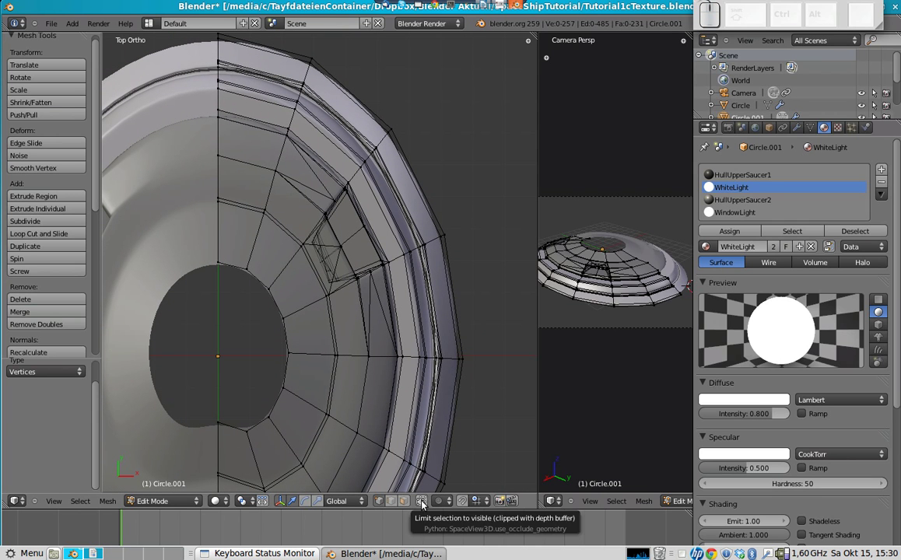
{"action": "left_click", "coordinate": [422, 502]}
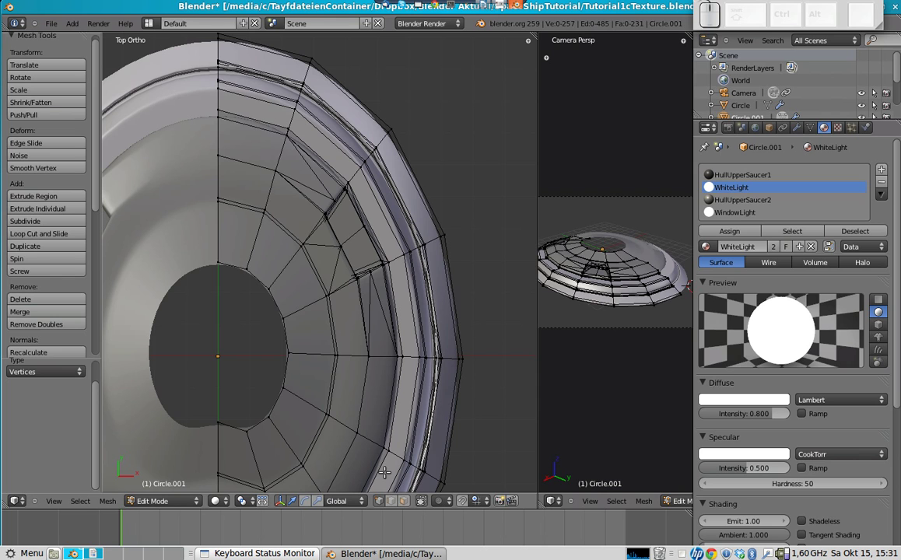
{"action": "left_click", "coordinate": [404, 502]}
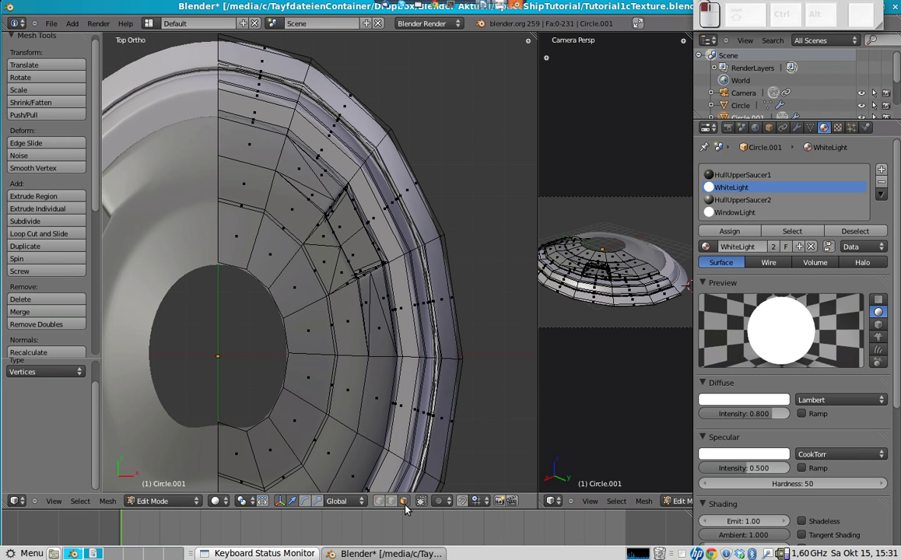
Select the upper hull faces surrounding the recess, from the centre opening out to the thin sliver faces beside it, and hide them.
{"action": "right_click", "coordinate": [340, 277]}
{"action": "key", "text": "Caps_Lock"}
{"action": "right_click", "coordinate": [323, 264]}
{"action": "right_click", "coordinate": [315, 239]}
{"action": "right_click", "coordinate": [312, 250], "text": "shift"}
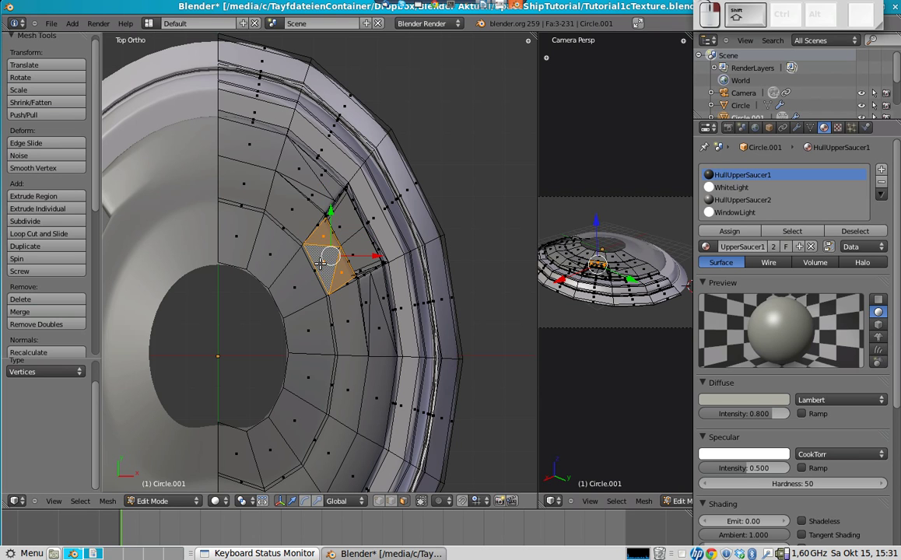
{"action": "right_click", "coordinate": [311, 270], "text": "shift"}
{"action": "right_click", "coordinate": [312, 265], "text": "shift"}
{"action": "right_click", "coordinate": [302, 236], "text": "shift"}
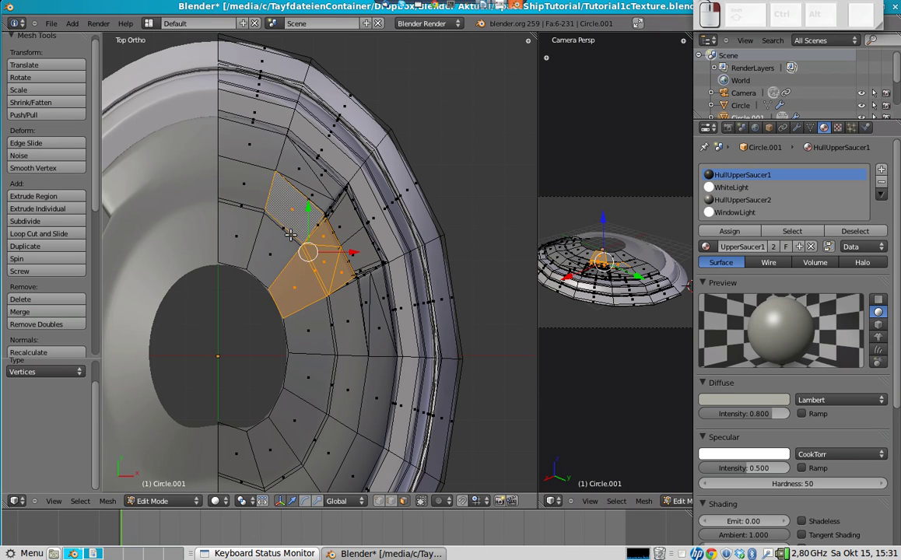
{"action": "right_click", "coordinate": [289, 233], "text": "shift"}
{"action": "right_click", "coordinate": [273, 251], "text": "shift"}
{"action": "right_click", "coordinate": [302, 316], "text": "shift"}
{"action": "right_click", "coordinate": [332, 317], "text": "shift"}
{"action": "right_click", "coordinate": [343, 315], "text": "shift"}
{"action": "right_click", "coordinate": [344, 283], "text": "shift"}
{"action": "right_click", "coordinate": [317, 224], "text": "shift"}
{"action": "right_click", "coordinate": [311, 203], "text": "shift"}
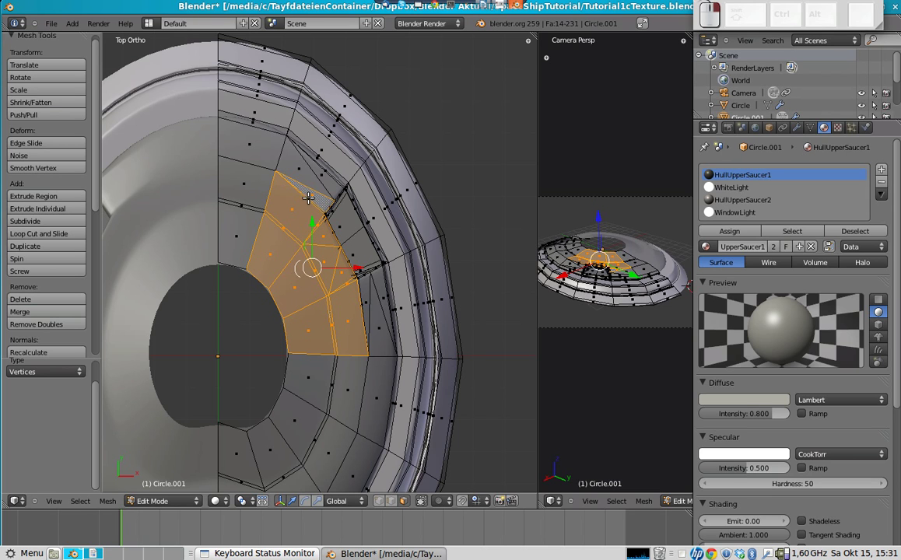
{"action": "right_click", "coordinate": [323, 218], "text": "shift"}
{"action": "right_click", "coordinate": [362, 306], "text": "shift"}
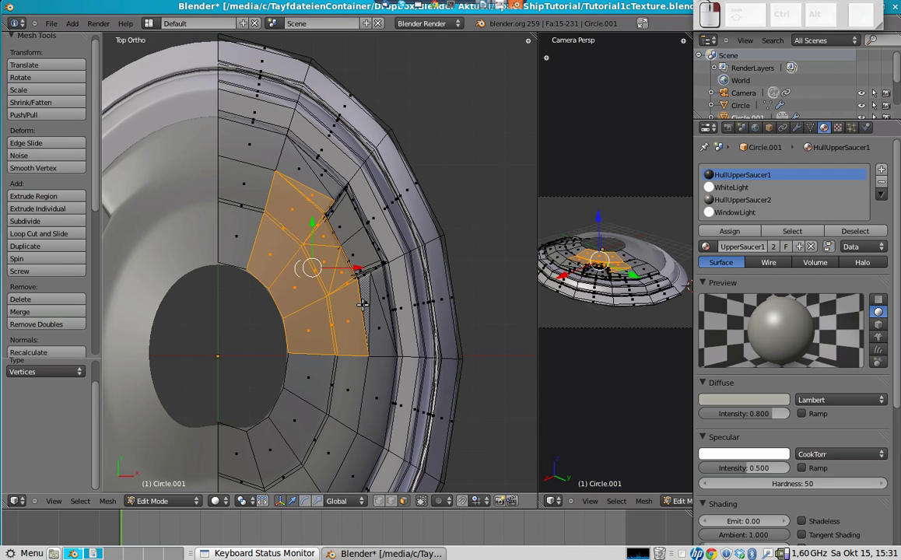
{"action": "right_click", "coordinate": [362, 306], "text": "shift"}
{"action": "scroll", "coordinate": [362, 306], "scroll_direction": "up", "scroll_amount": 5}
{"action": "right_click", "coordinate": [423, 367], "text": "shift"}
{"action": "right_click", "coordinate": [434, 362], "text": "shift"}
{"action": "scroll", "coordinate": [428, 374], "scroll_direction": "down", "scroll_amount": 4}
{"action": "key", "text": "h"}
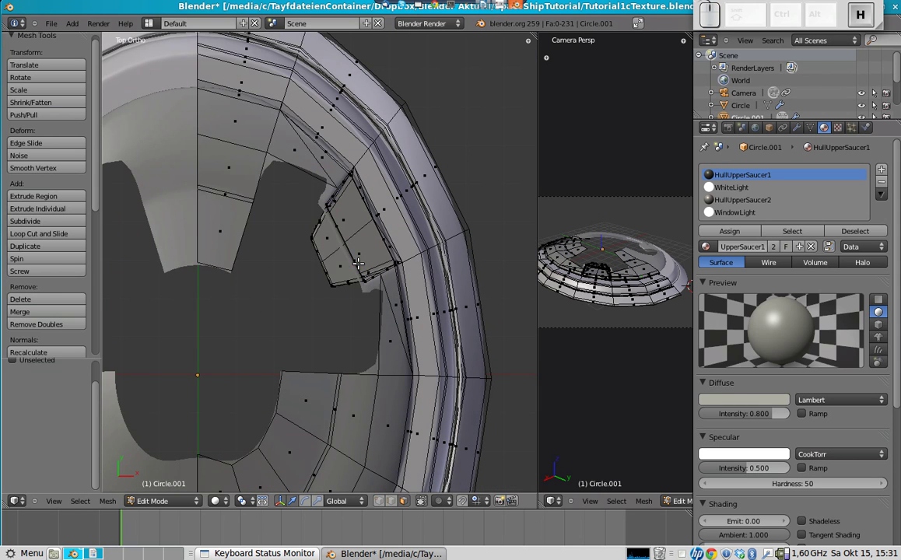
Turn off visible-only selection, then circle-select the vertices on the recess's inner side in vertex mode and delete them.
{"action": "scroll", "coordinate": [279, 341], "scroll_direction": "down", "scroll_amount": 2}
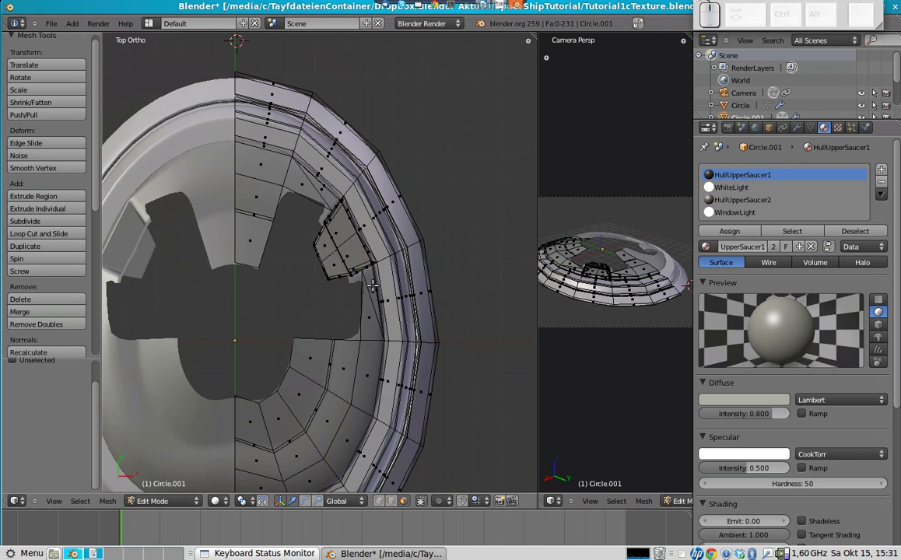
{"action": "scroll", "coordinate": [342, 230], "scroll_direction": "up", "scroll_amount": 3}
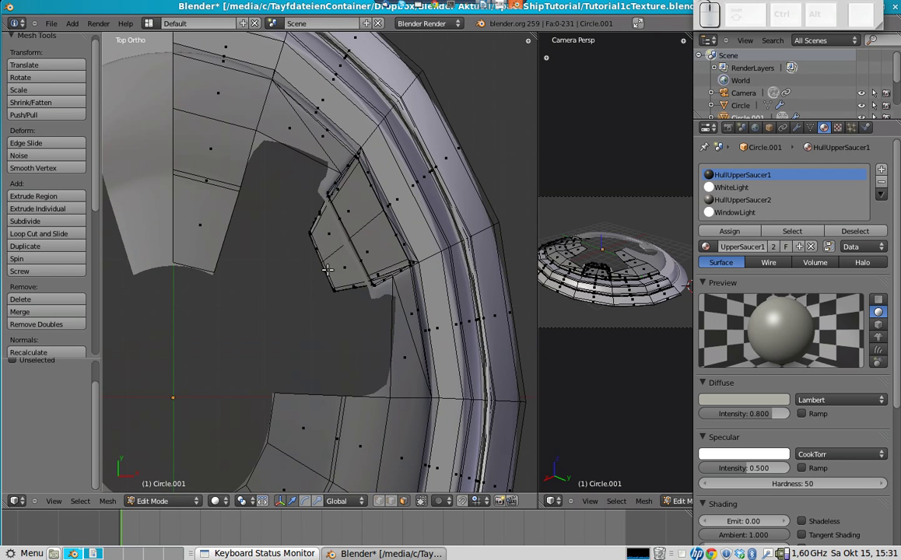
{"action": "left_click", "coordinate": [421, 502]}
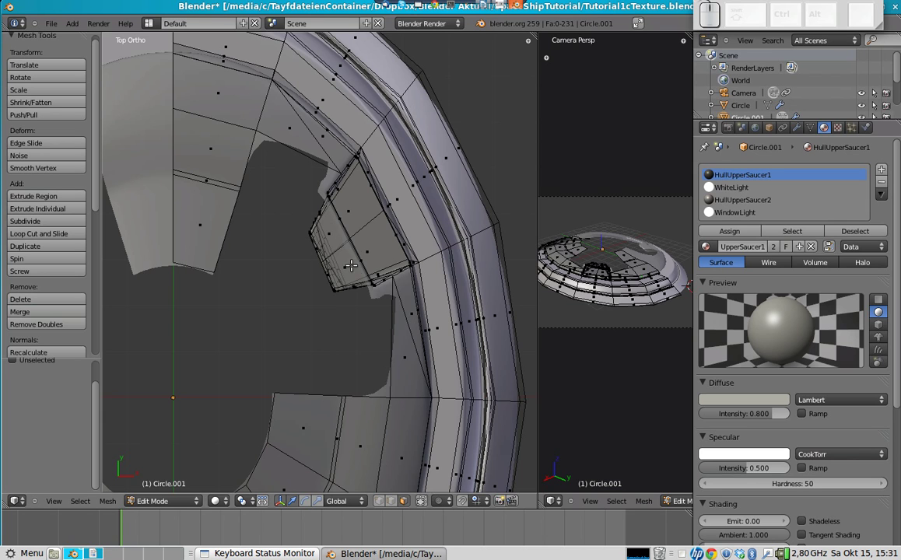
{"action": "key", "text": "a"}
{"action": "key", "text": "a"}
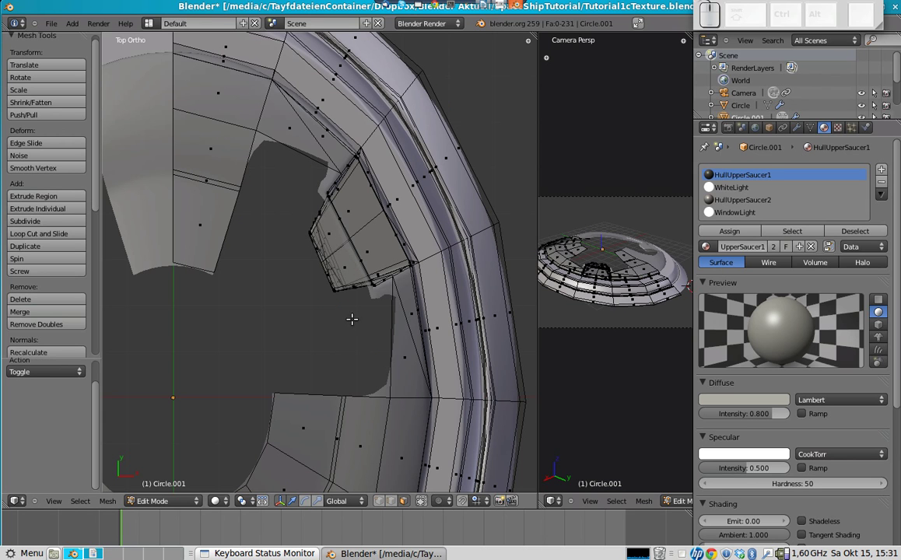
{"action": "left_click", "coordinate": [380, 502]}
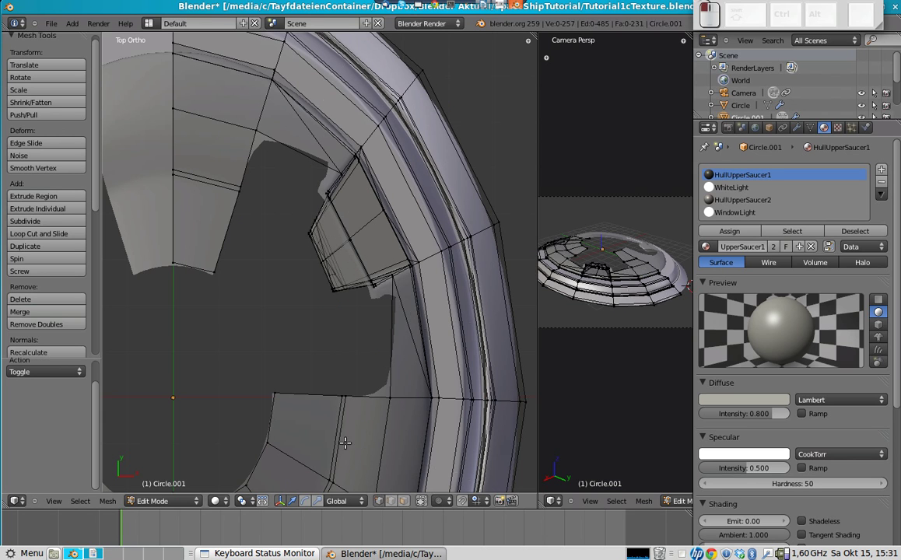
{"action": "key", "text": "c"}
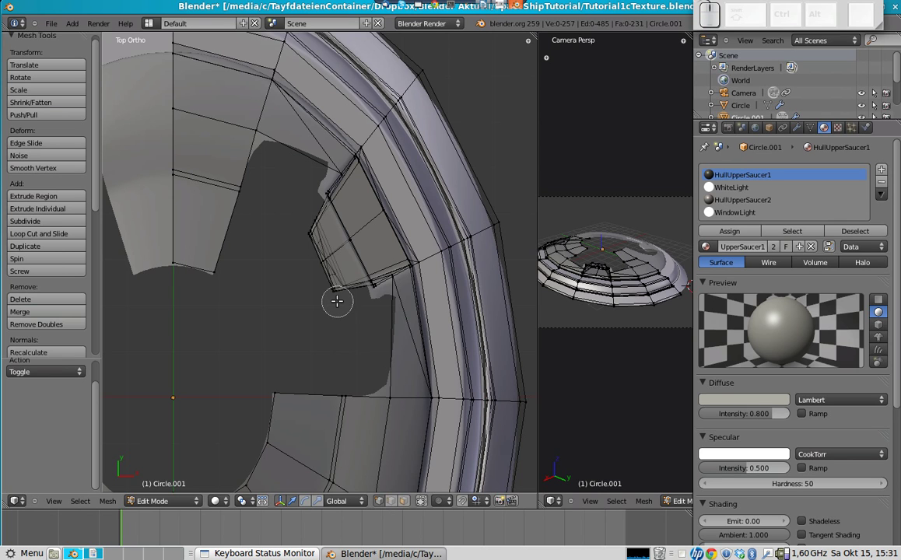
{"action": "mouse_move", "coordinate": [325, 292]}
{"action": "left_mouse_down"}
{"action": "mouse_move", "coordinate": [312, 275]}
{"action": "mouse_move", "coordinate": [312, 231]}
{"action": "mouse_move", "coordinate": [325, 258]}
{"action": "mouse_move", "coordinate": [317, 308]}
{"action": "left_mouse_up"}
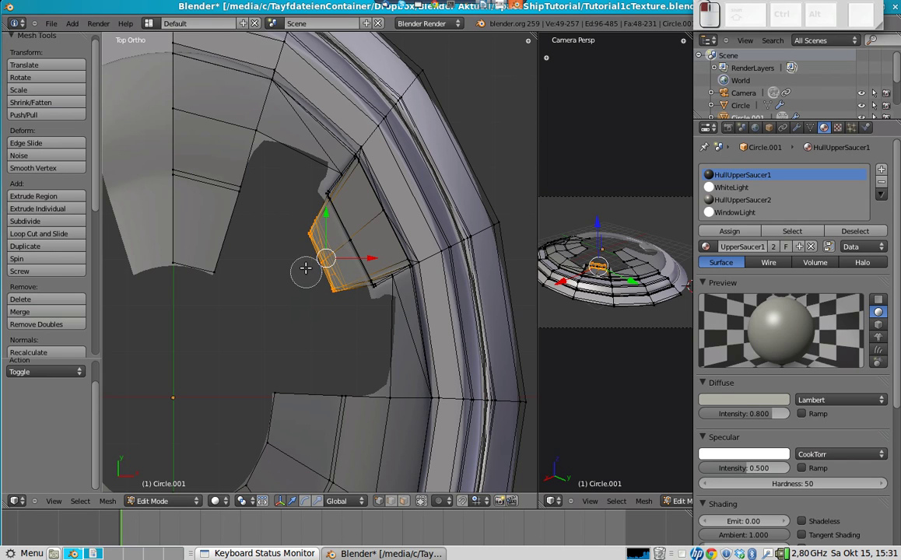
{"action": "right_click", "coordinate": [334, 292]}
{"action": "key", "text": "x"}
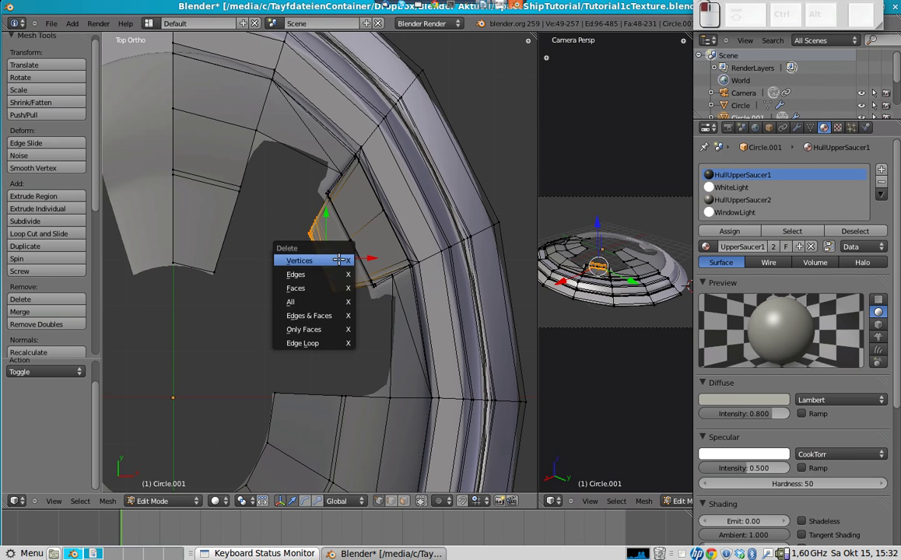
{"action": "left_click", "coordinate": [338, 259]}
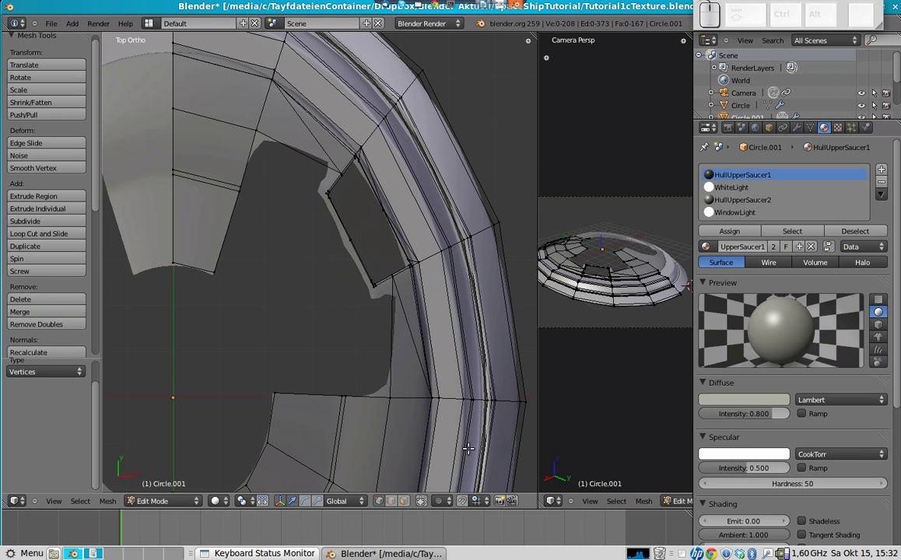
Reveal the hidden faces of the hull again and clear the selection.
{"action": "key", "text": "ctrl+z"}
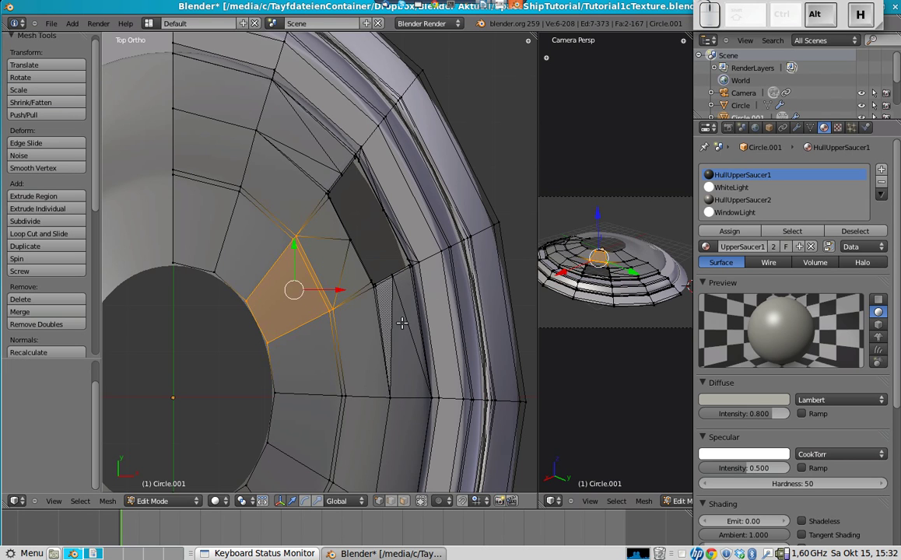
{"action": "scroll", "coordinate": [303, 261], "scroll_direction": "down", "scroll_amount": 2}
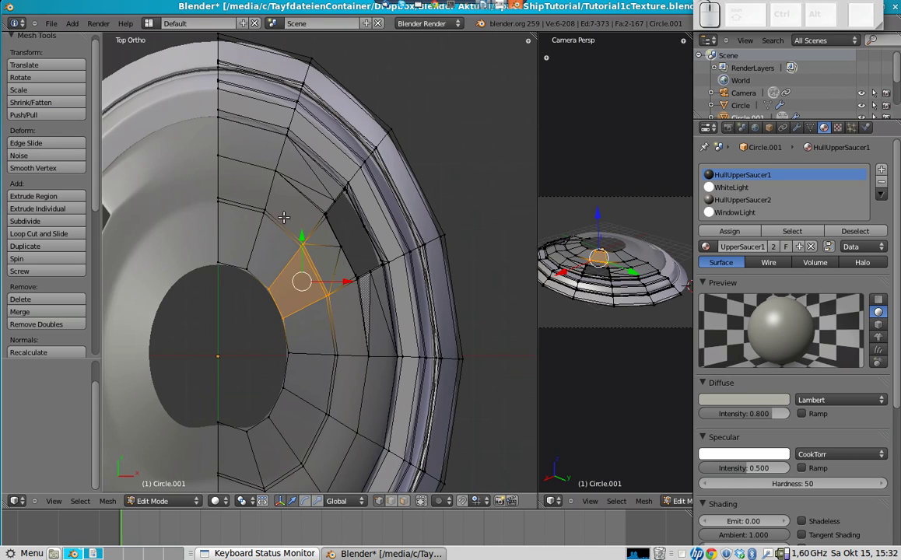
{"action": "key", "text": "a"}
{"action": "middle_click_drag", "start_coordinate": [171, 193], "coordinate": [347, 219]}
{"action": "key", "text": "KP_4"}
{"action": "key", "text": "KP_7"}
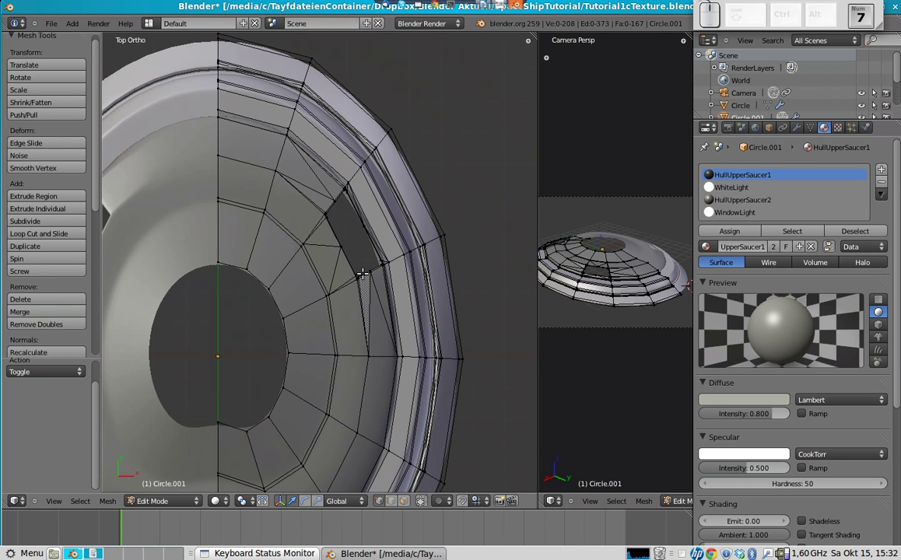
{"action": "scroll", "coordinate": [389, 278], "scroll_direction": "down", "scroll_amount": 5}
{"action": "scroll", "coordinate": [402, 298], "scroll_direction": "up", "scroll_amount": 3}
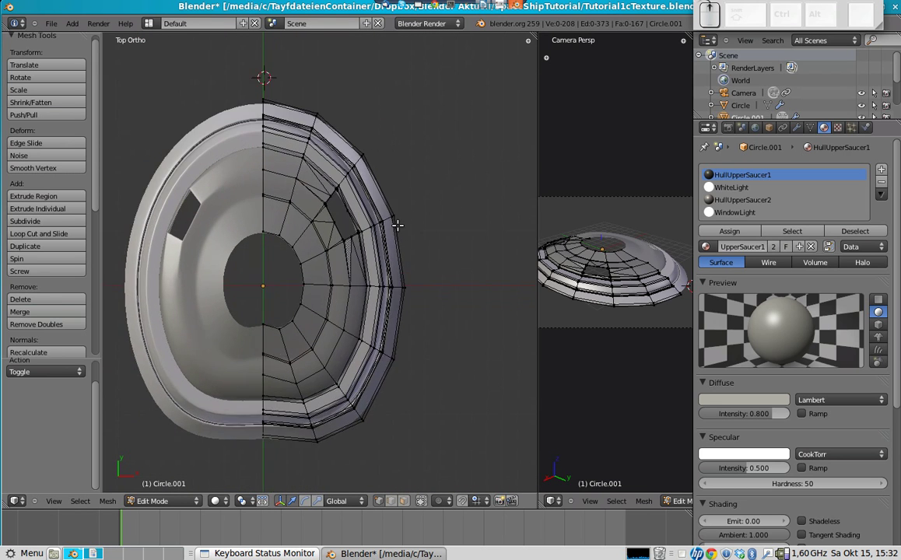
{"action": "scroll", "coordinate": [397, 225], "scroll_direction": "up", "scroll_amount": 1}
{"action": "middle_click_drag", "start_coordinate": [218, 179], "coordinate": [238, 233], "text": "shift"}
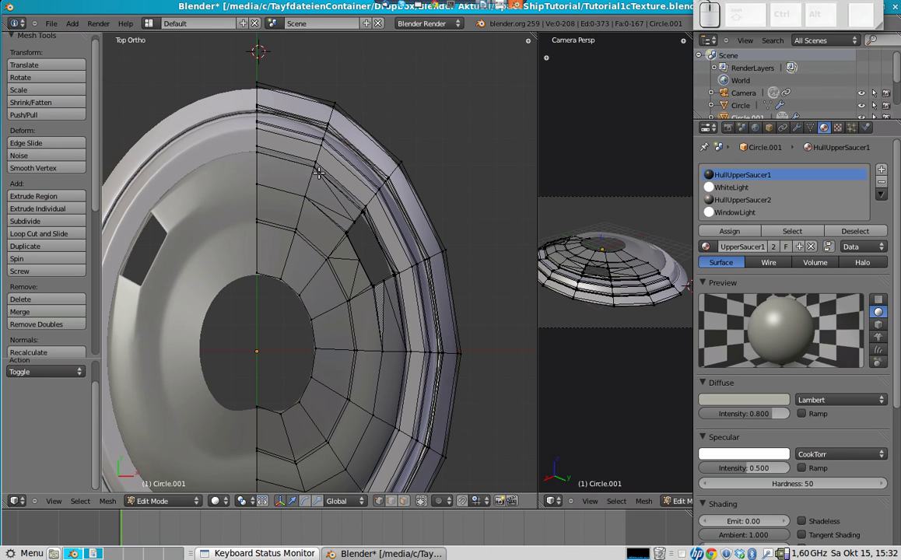
Select the edge loop running along the narrow ledge between the upper hull surface and the outer rim, just outside the recess.
{"action": "middle_click_drag", "start_coordinate": [399, 266], "coordinate": [407, 305]}
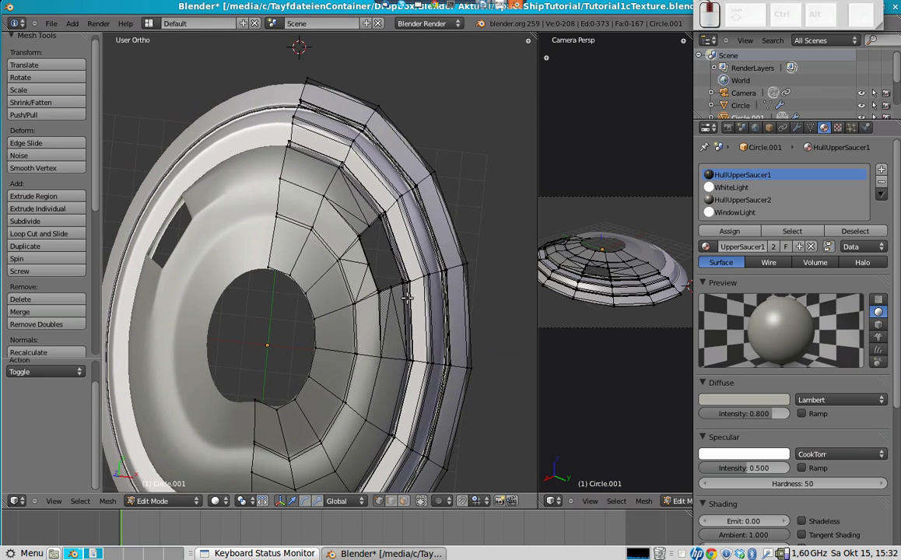
{"action": "middle_click_drag", "start_coordinate": [397, 270], "coordinate": [386, 389]}
{"action": "scroll", "coordinate": [430, 204], "scroll_direction": "up", "scroll_amount": 6}
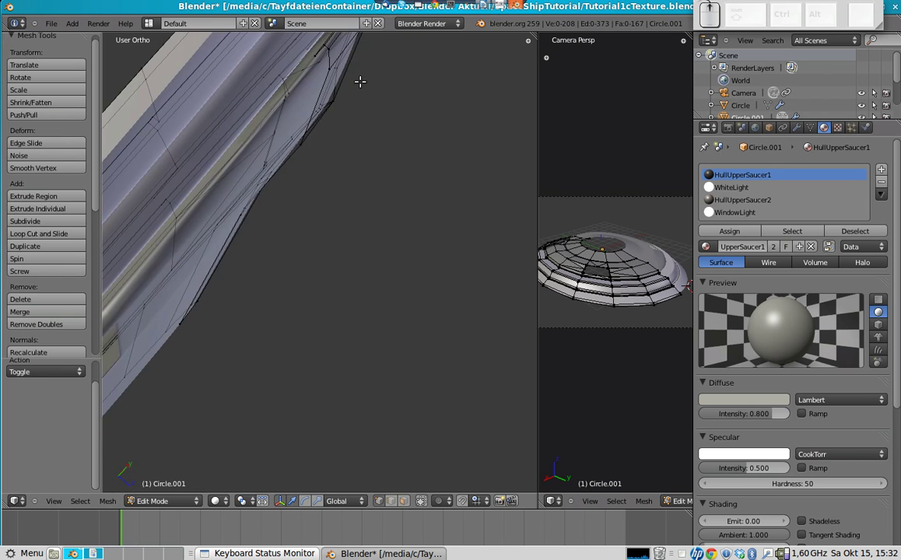
{"action": "middle_click_drag", "start_coordinate": [358, 81], "coordinate": [302, 316], "text": "shift"}
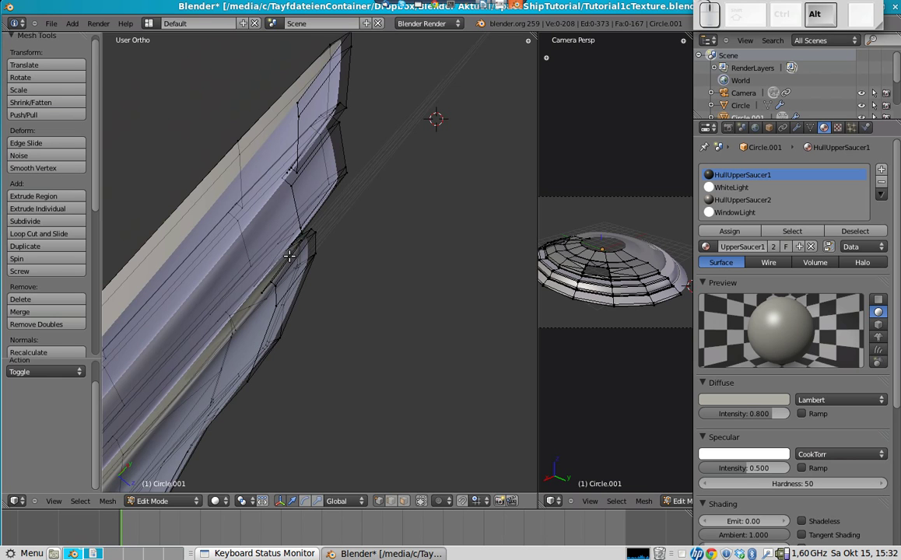
{"action": "left_click", "coordinate": [288, 255], "text": "alt"}
{"action": "middle_click_drag", "start_coordinate": [315, 253], "coordinate": [262, 221]}
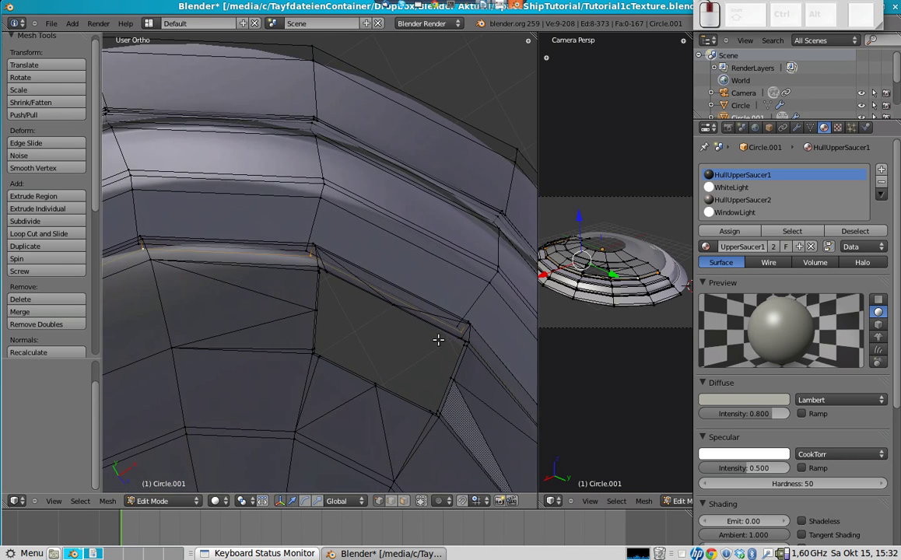
{"action": "middle_click_drag", "start_coordinate": [433, 338], "coordinate": [312, 284]}
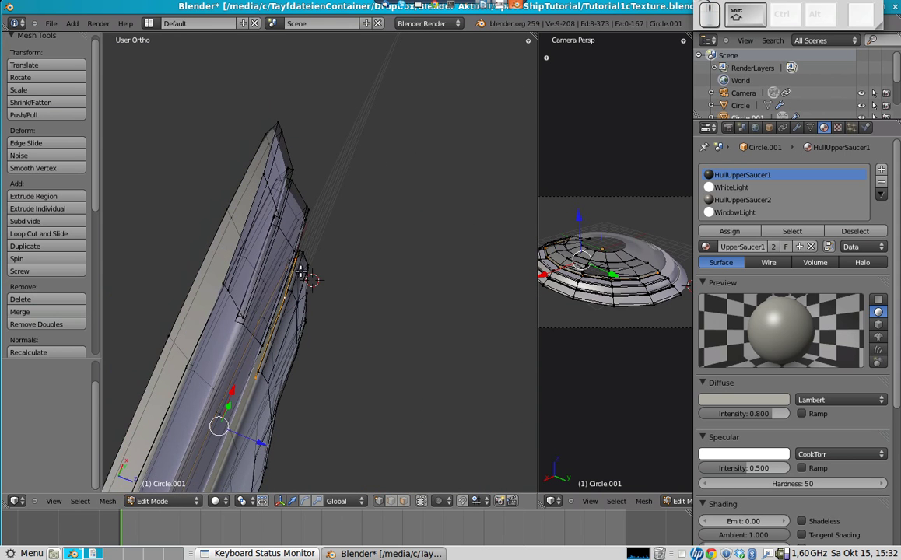
{"action": "right_click", "coordinate": [294, 266], "text": "alt+shift"}
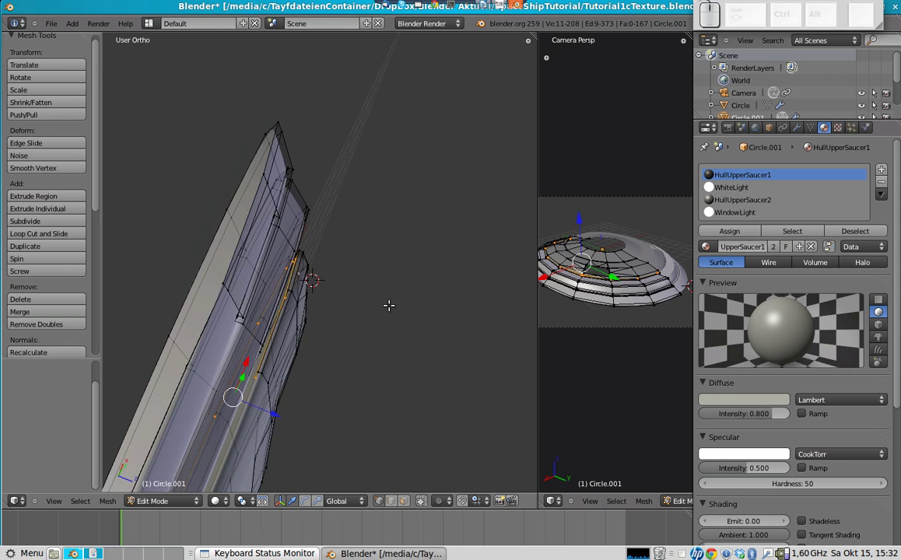
{"action": "middle_click_drag", "start_coordinate": [390, 307], "coordinate": [366, 308]}
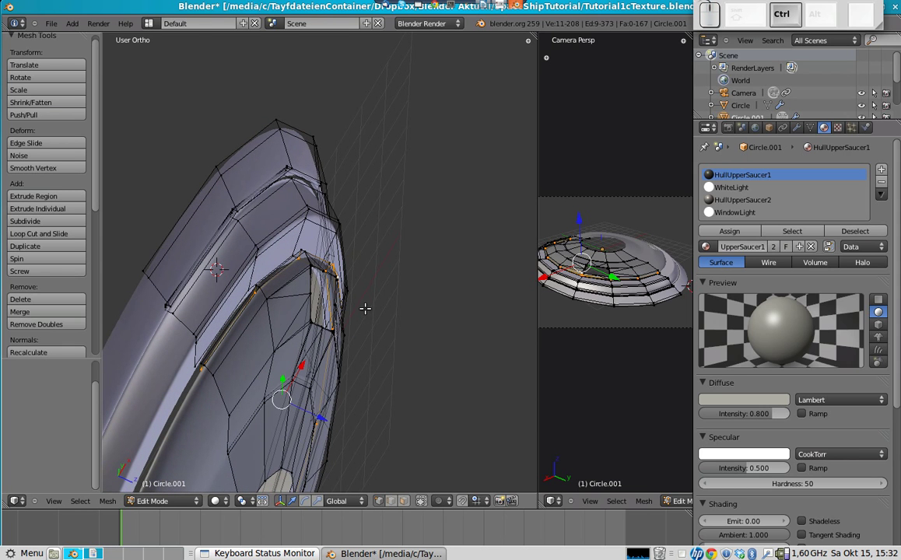
{"action": "key", "text": "ctrl+z"}
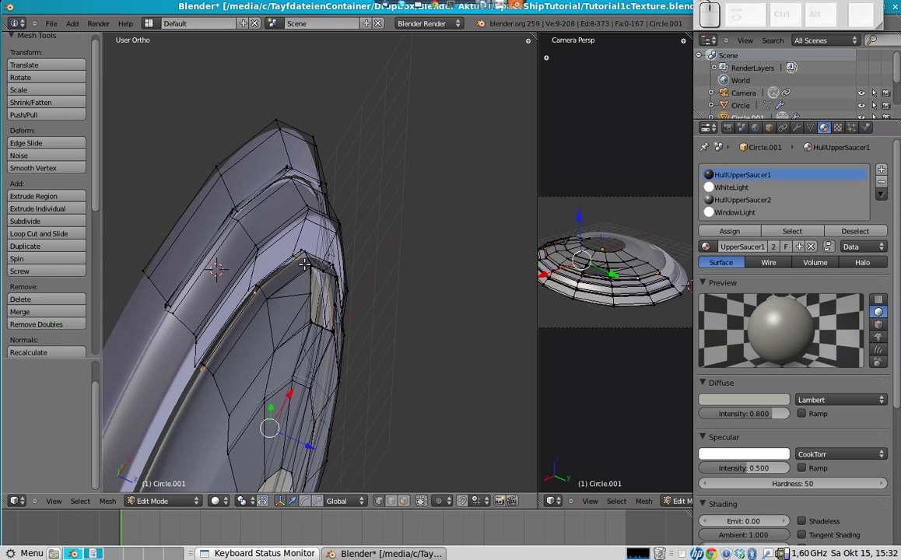
In edge mode, add the remaining edge loops of the narrow ledge outside the recess to the selection.
{"action": "middle_click_drag", "start_coordinate": [294, 238], "coordinate": [302, 275]}
{"action": "scroll", "coordinate": [287, 278], "scroll_direction": "up", "scroll_amount": 4}
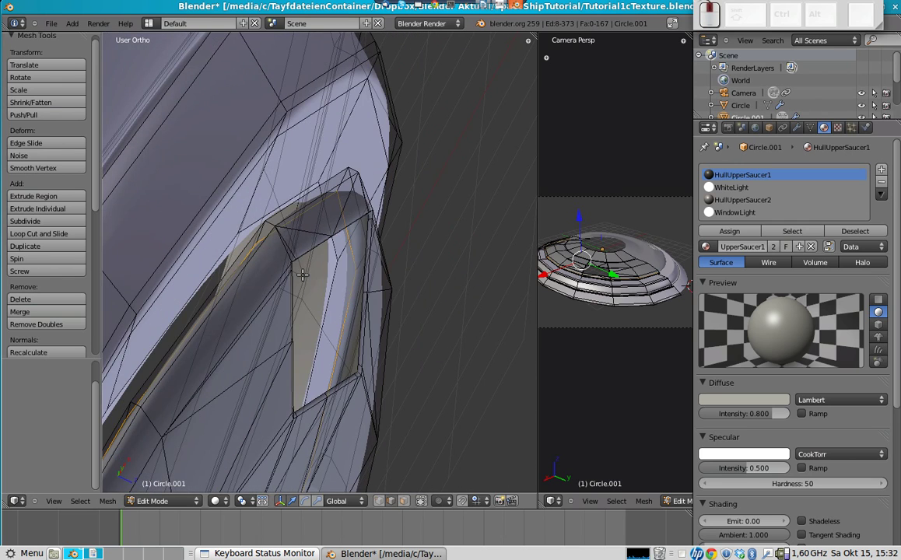
{"action": "right_click", "coordinate": [248, 244], "text": "alt+shift"}
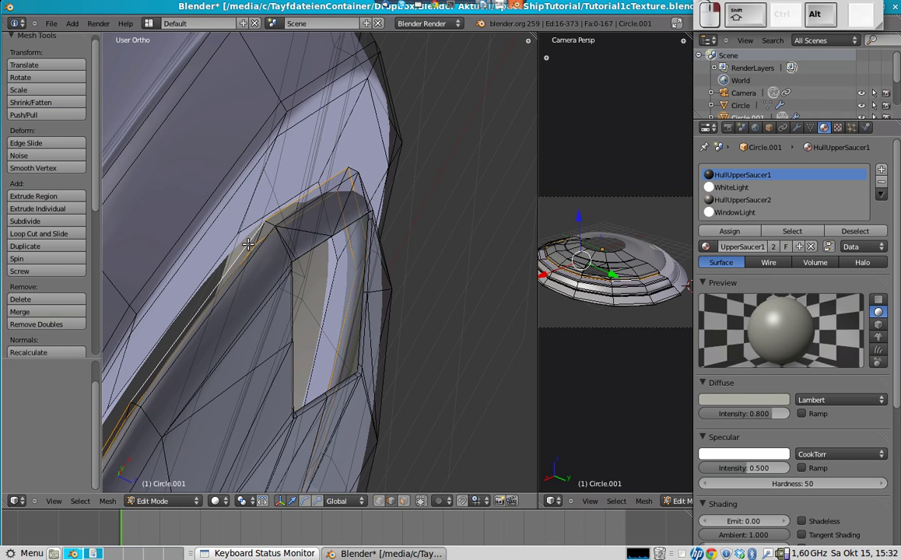
{"action": "middle_click_drag", "start_coordinate": [247, 245], "coordinate": [397, 206]}
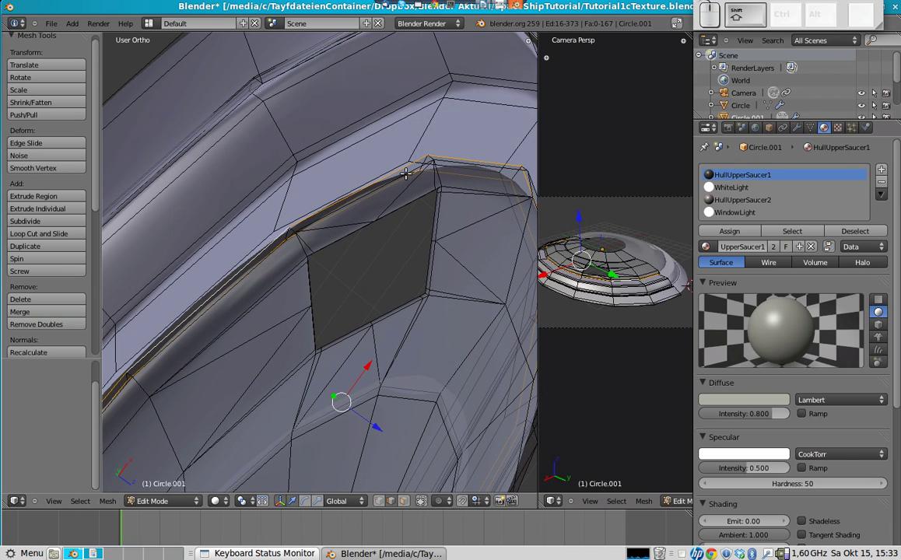
{"action": "right_click", "coordinate": [406, 174], "text": "alt+shift"}
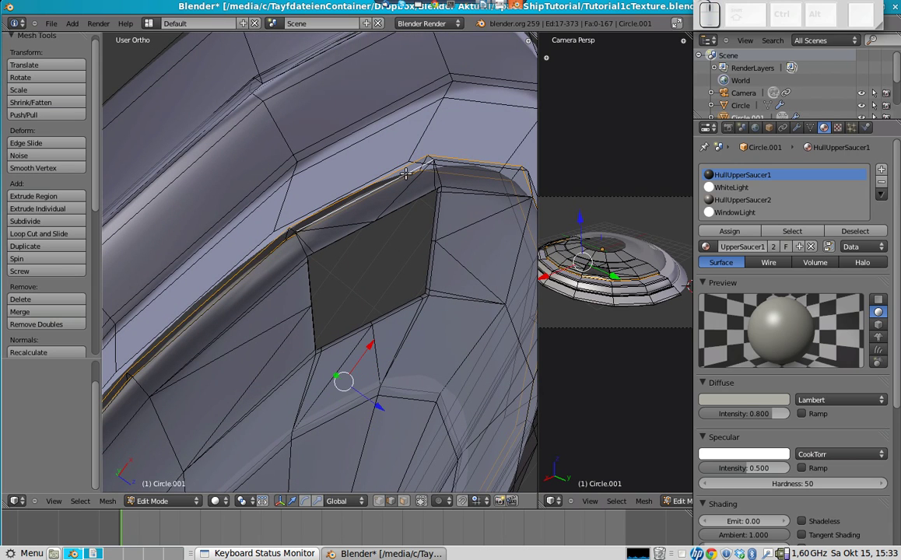
{"action": "right_click", "coordinate": [449, 161], "text": "alt+shift"}
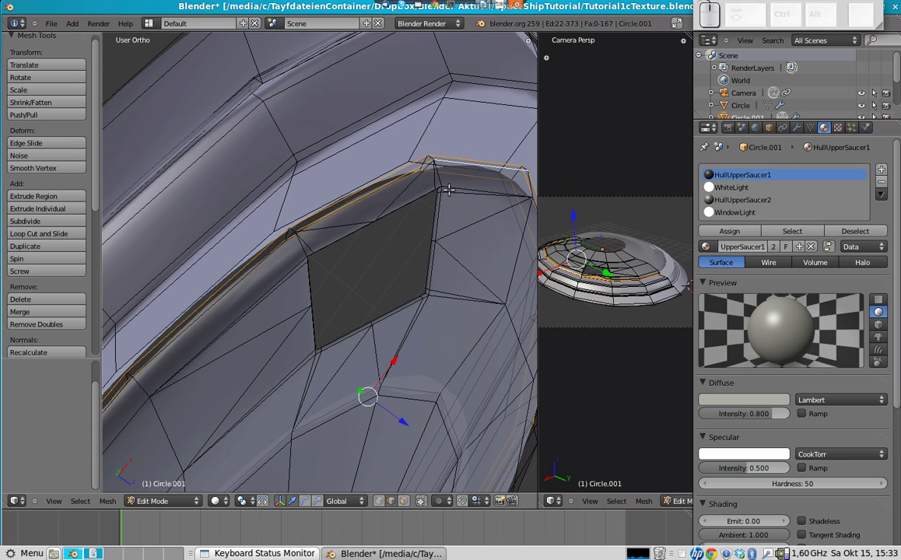
Delete the vertices of the selected ledge loops between the upper hull surface and the outer rim.
{"action": "scroll", "coordinate": [452, 203], "scroll_direction": "down", "scroll_amount": 5}
{"action": "middle_click_drag", "start_coordinate": [439, 310], "coordinate": [400, 233]}
{"action": "middle_click_drag", "start_coordinate": [298, 250], "coordinate": [307, 208]}
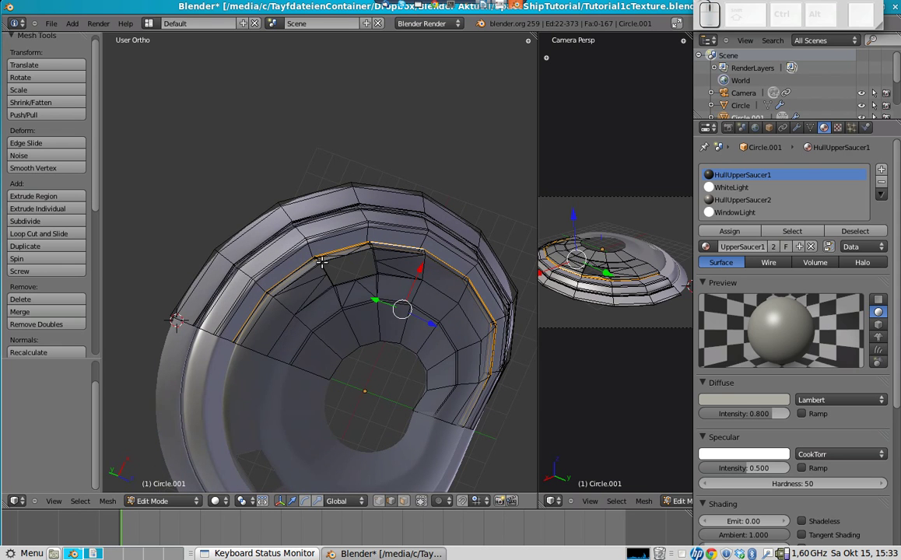
{"action": "middle_click_drag", "start_coordinate": [432, 204], "coordinate": [413, 182]}
{"action": "key", "text": "KP_7"}
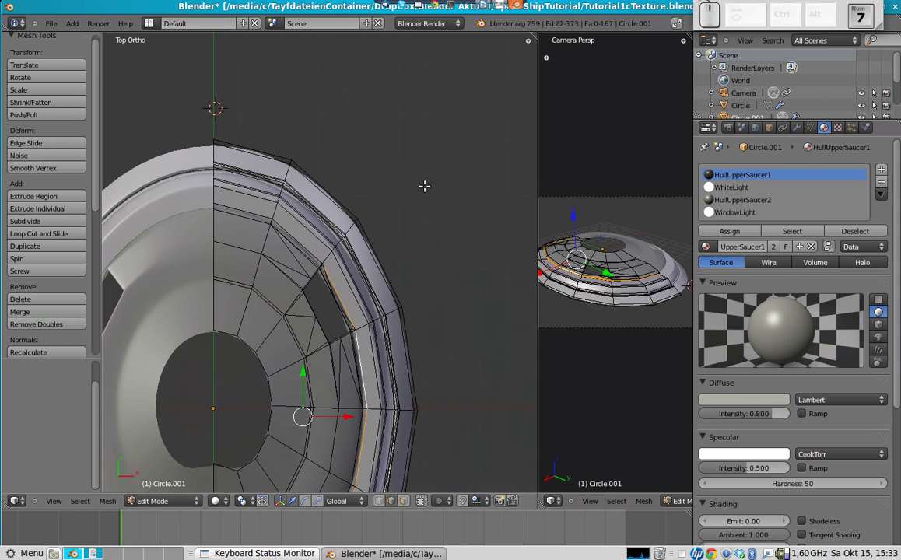
{"action": "scroll", "coordinate": [386, 260], "scroll_direction": "down", "scroll_amount": 1}
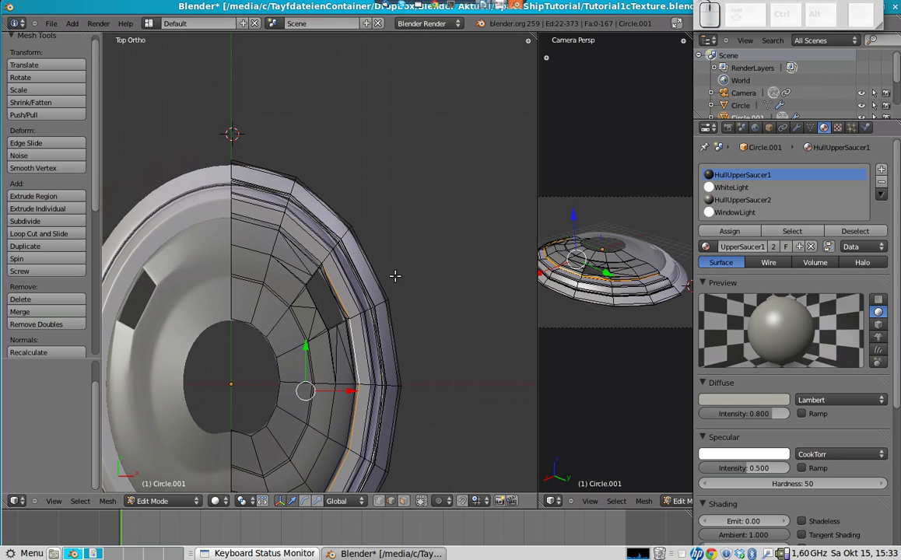
{"action": "middle_click_drag", "start_coordinate": [382, 271], "coordinate": [347, 272]}
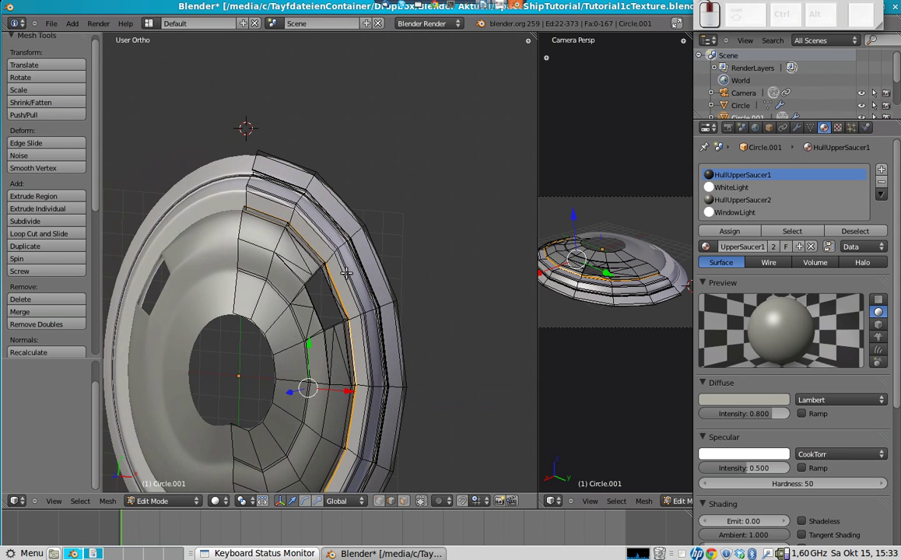
{"action": "key", "text": "x"}
{"action": "left_click", "coordinate": [447, 269]}
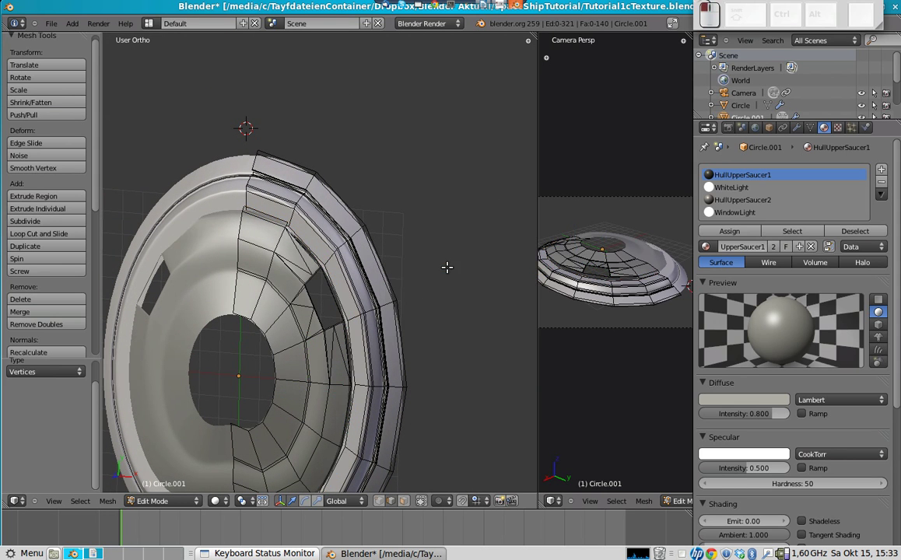
Select the leftover ledge fragment beside the mirror line and delete its vertices.
{"action": "middle_click_drag", "start_coordinate": [282, 249], "coordinate": [283, 218]}
{"action": "right_click", "coordinate": [283, 218], "text": "shift"}
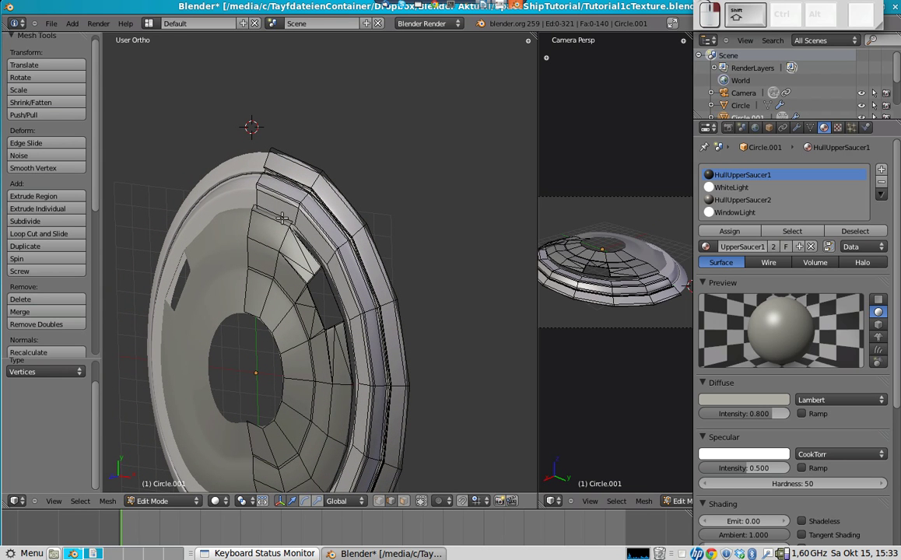
{"action": "key", "text": "x"}
{"action": "left_click", "coordinate": [368, 247]}
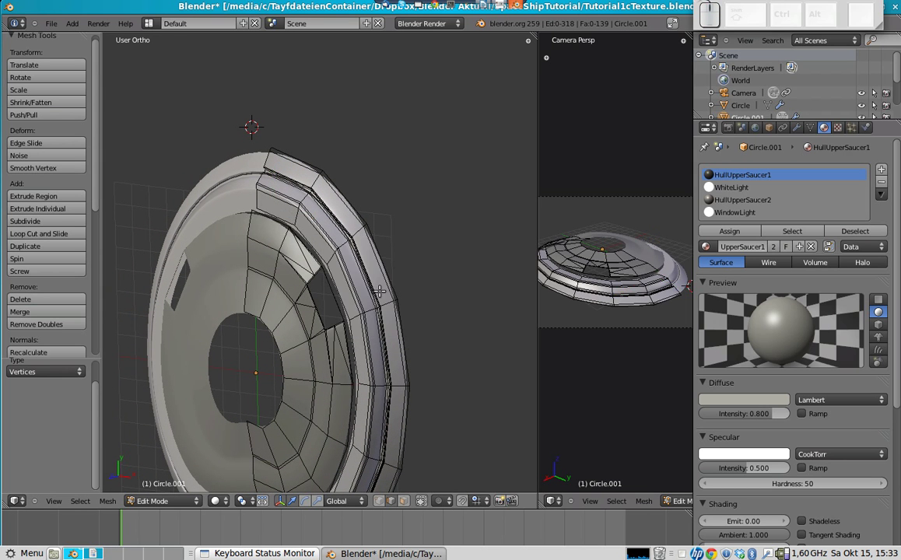
Examine the separated hull surface from the top view, around the centre opening and the recess.
{"action": "middle_click_drag", "start_coordinate": [277, 295], "coordinate": [316, 311]}
{"action": "scroll", "coordinate": [299, 320], "scroll_direction": "down", "scroll_amount": 3}
{"action": "middle_click_drag", "start_coordinate": [282, 352], "coordinate": [299, 265]}
{"action": "key", "text": "KP_7"}
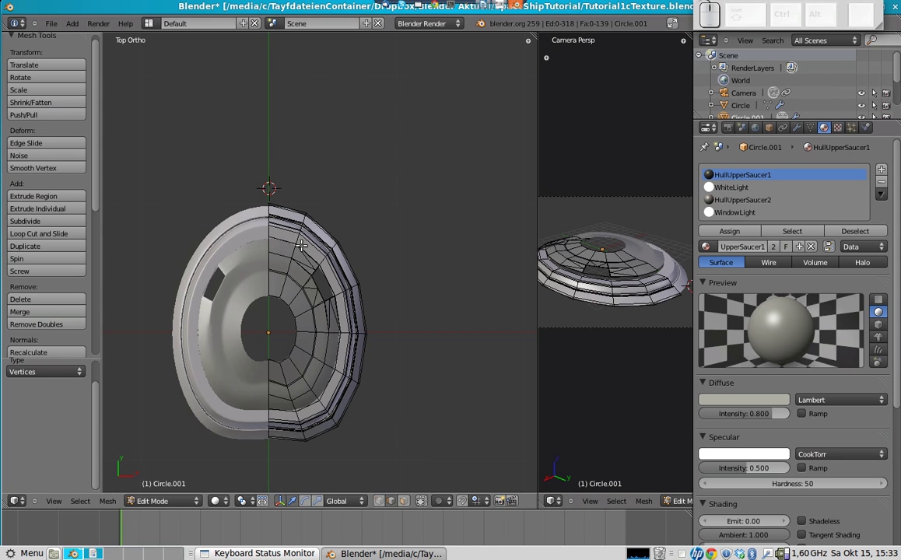
{"action": "scroll", "coordinate": [315, 264], "scroll_direction": "up", "scroll_amount": 4}
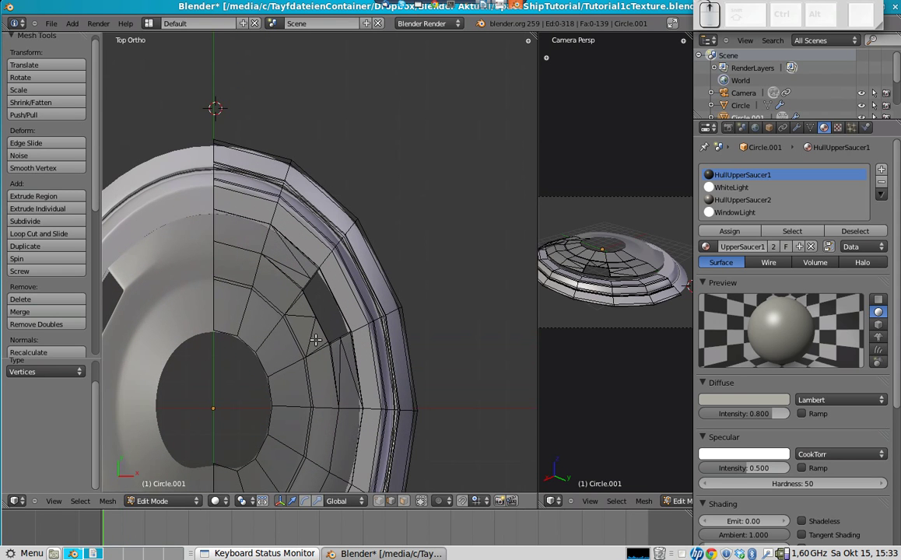
{"action": "middle_click_drag", "start_coordinate": [389, 262], "coordinate": [397, 154], "text": "shift"}
{"action": "middle_click_drag", "start_coordinate": [335, 167], "coordinate": [351, 172], "text": "shift"}
{"action": "middle_click_drag", "start_coordinate": [408, 382], "coordinate": [415, 340], "text": "shift"}
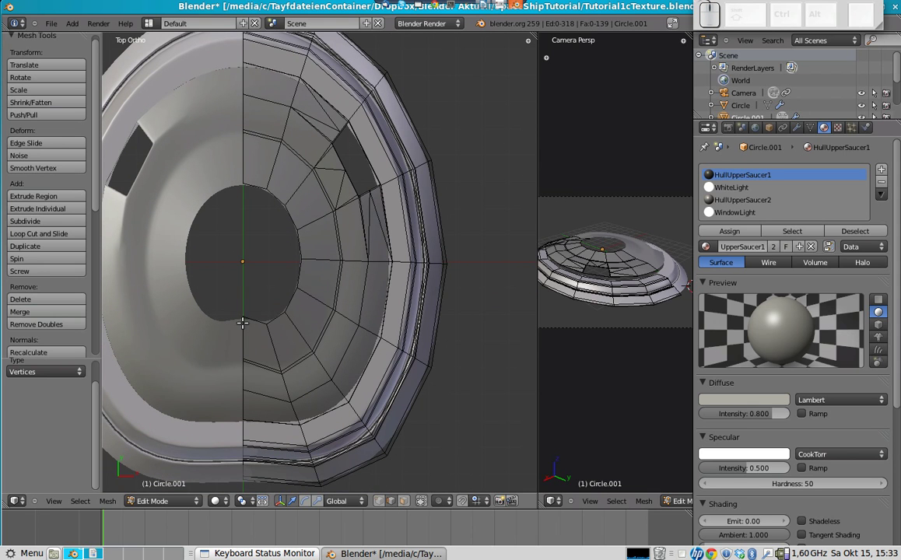
{"action": "middle_click_drag", "start_coordinate": [292, 138], "coordinate": [326, 201], "text": "shift"}
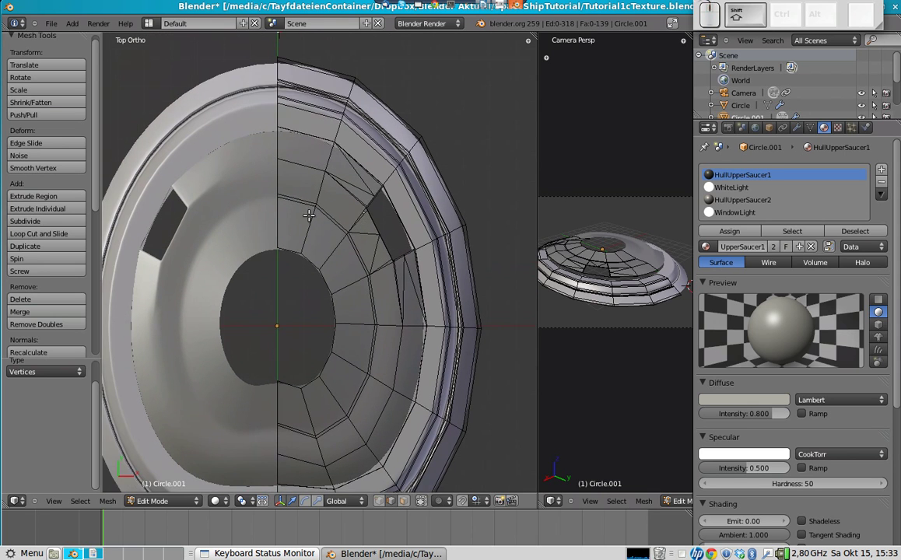
{"action": "right_click", "coordinate": [278, 209]}
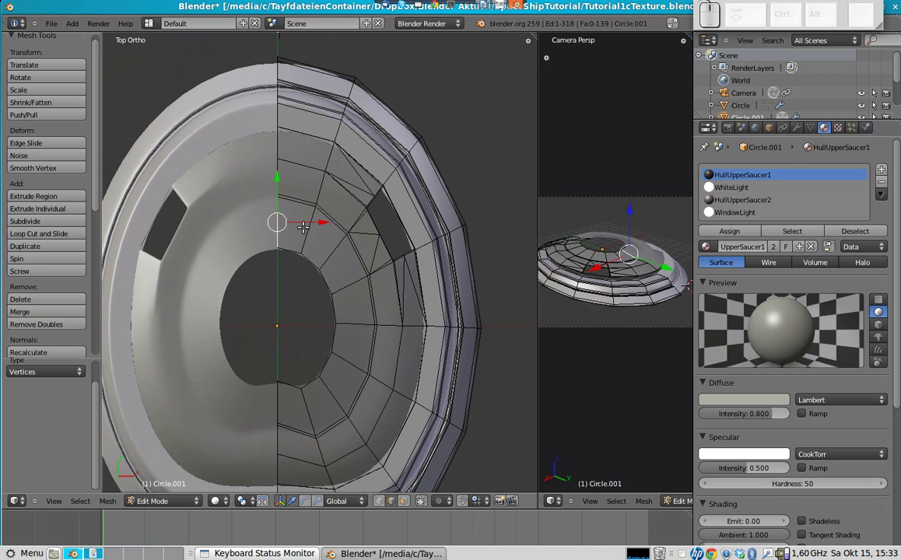
{"action": "right_click", "coordinate": [310, 224], "text": "shift"}
{"action": "right_click", "coordinate": [309, 223], "text": "shift"}
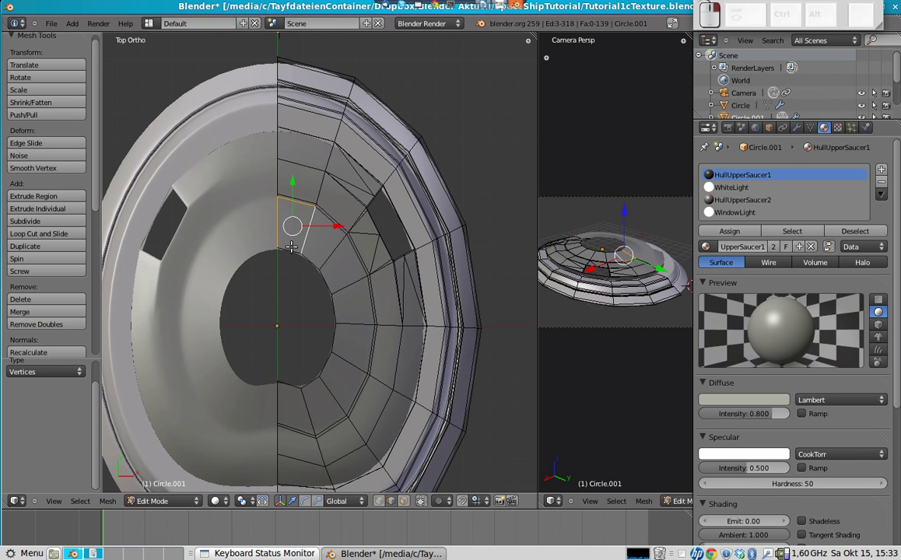
{"action": "right_click", "coordinate": [291, 248], "text": "shift"}
{"action": "key", "text": "Tab"}
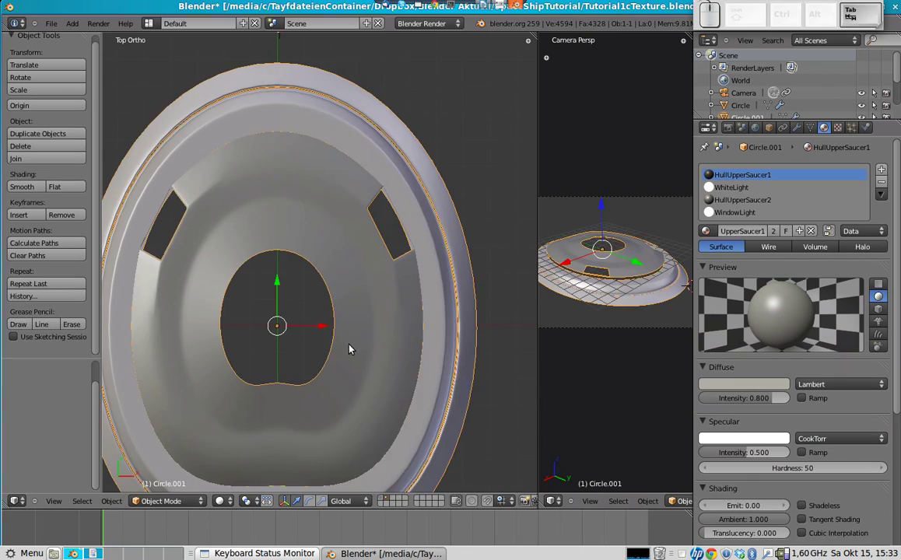
{"action": "middle_click_drag", "start_coordinate": [349, 349], "coordinate": [360, 292]}
{"action": "key", "text": "Tab"}
{"action": "key", "text": "a"}
Select the whole linked inner surface of the upper hull and delete only its faces.
{"action": "middle_click_drag", "start_coordinate": [276, 206], "coordinate": [302, 261]}
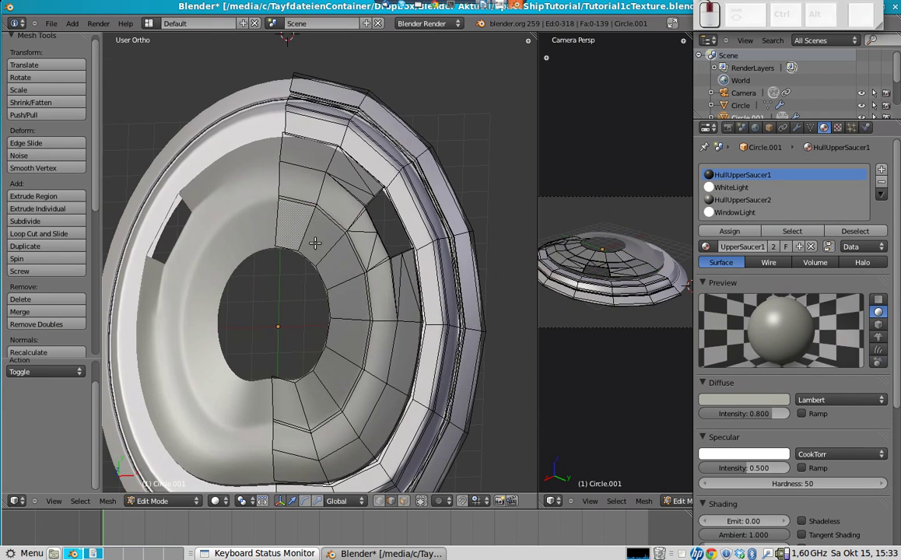
{"action": "key", "text": "l"}
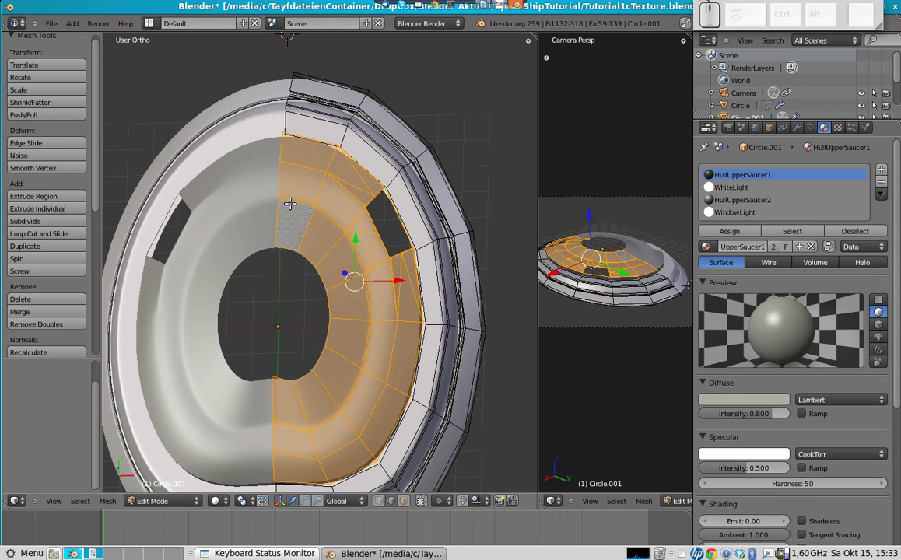
{"action": "key", "text": "x"}
{"action": "left_click", "coordinate": [308, 258]}
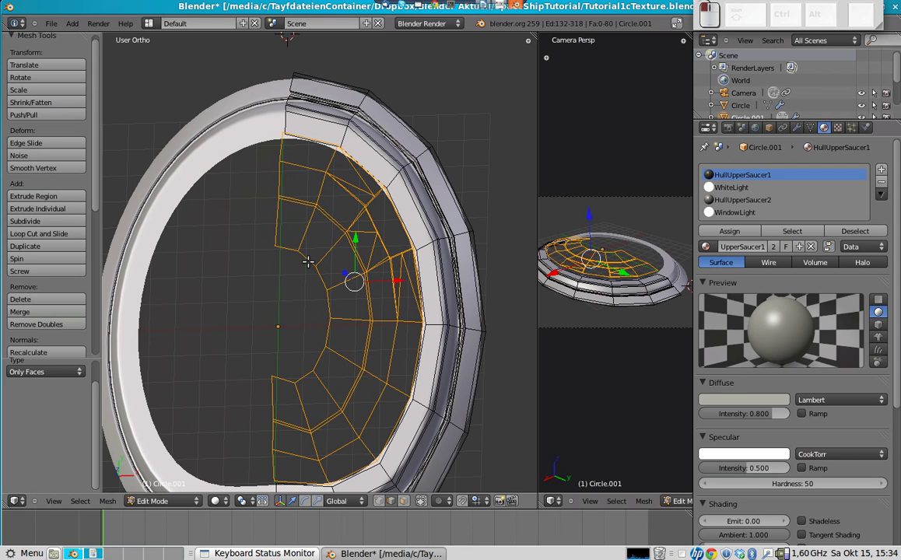
Examine the remaining wire cells of the upper hull from an angle and from above, comparing edit mode with the mirrored result.
{"action": "middle_click_drag", "start_coordinate": [220, 316], "coordinate": [318, 306]}
{"action": "key", "text": "Tab"}
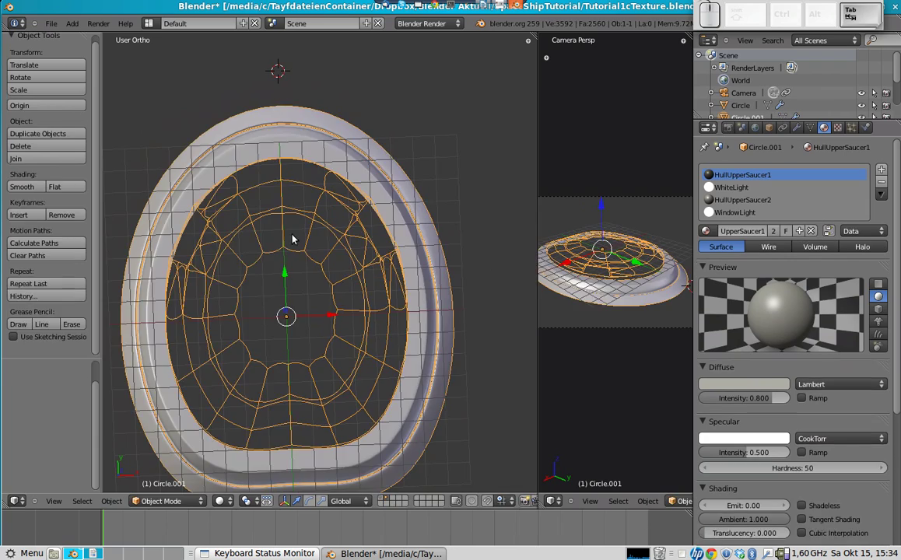
{"action": "key", "text": "Tab"}
{"action": "middle_click_drag", "start_coordinate": [293, 238], "coordinate": [292, 281]}
{"action": "key", "text": "Tab"}
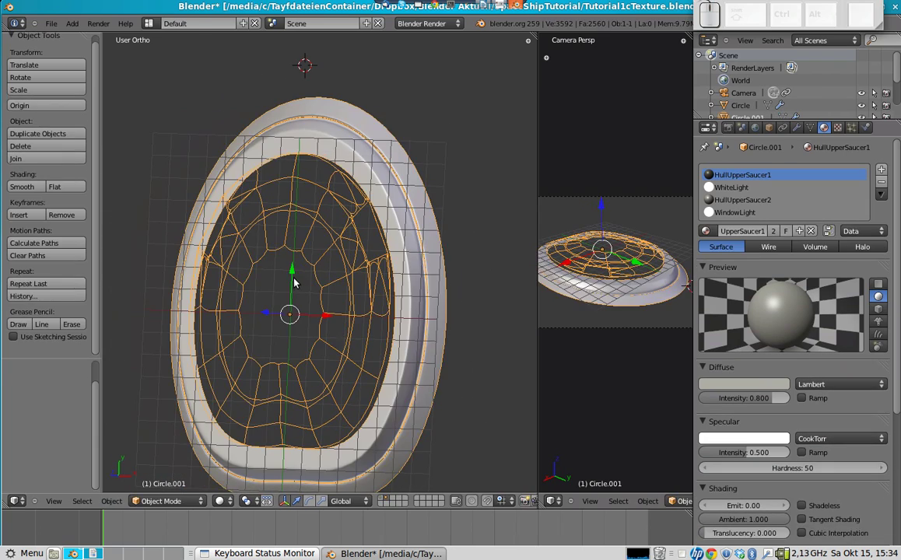
{"action": "key", "text": "Tab"}
{"action": "middle_click_drag", "start_coordinate": [286, 265], "coordinate": [337, 265]}
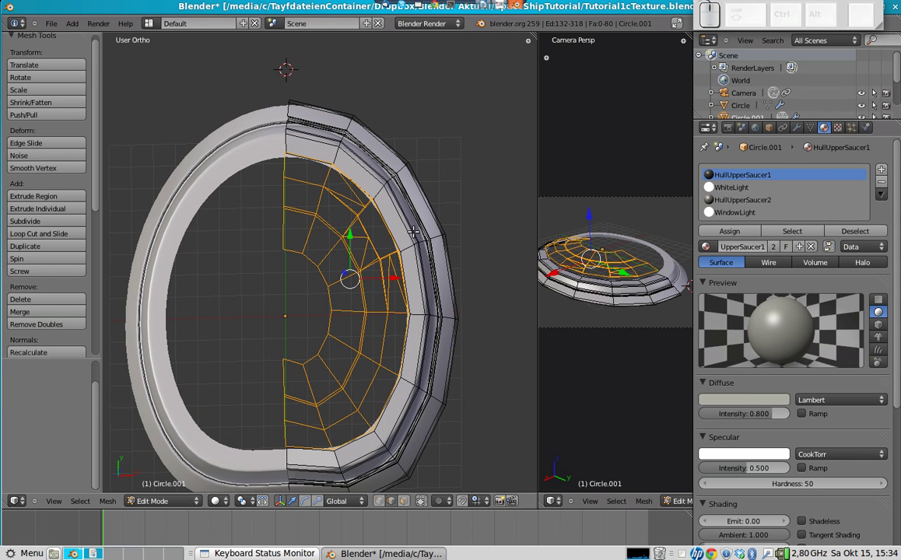
{"action": "key", "text": "KP_7"}
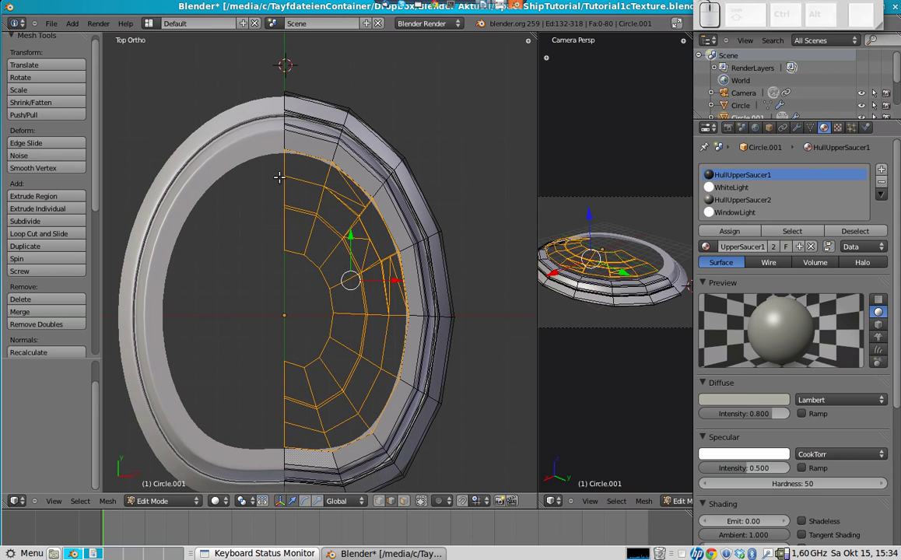
{"action": "key", "text": "Tab"}
{"action": "scroll", "coordinate": [305, 235], "scroll_direction": "up", "scroll_amount": 4}
{"action": "key", "text": "Tab"}
Select the four edges of the inner-ring cell beside the mirror line, extrude them and scale the copy inward to about 0.939.
{"action": "middle_click_drag", "start_coordinate": [280, 208], "coordinate": [354, 245], "text": "shift"}
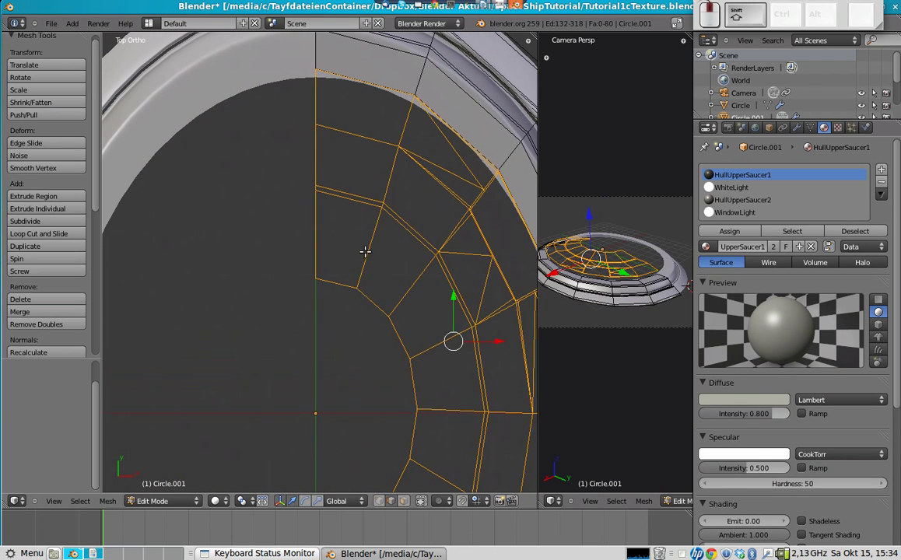
{"action": "right_click", "coordinate": [332, 225]}
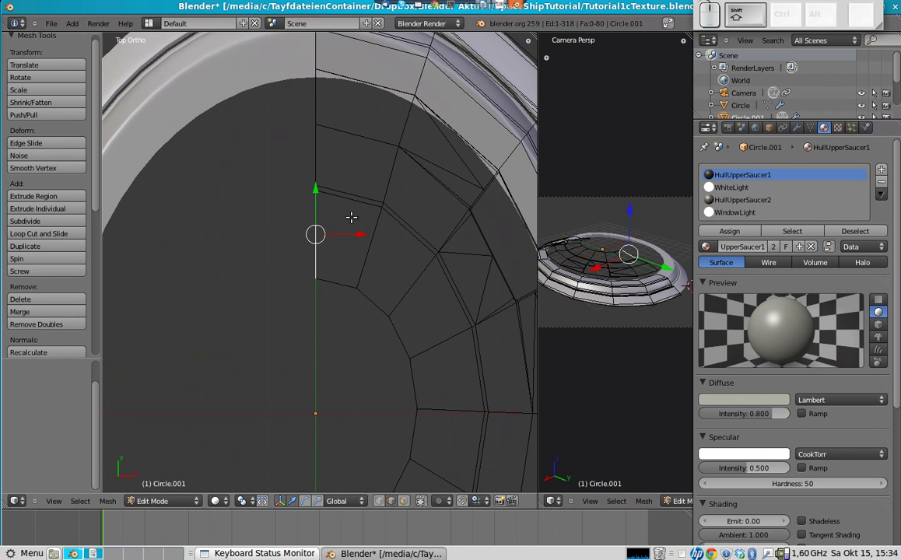
{"action": "right_click", "coordinate": [350, 204], "text": "shift"}
{"action": "right_click", "coordinate": [375, 230], "text": "shift"}
{"action": "right_click", "coordinate": [337, 277], "text": "shift"}
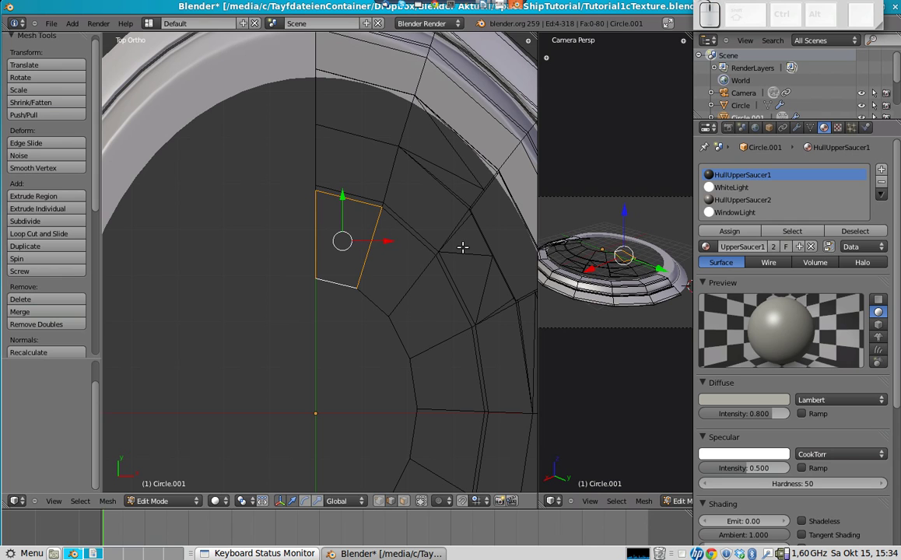
{"action": "key", "text": "s"}
{"action": "right_click", "coordinate": [475, 336]}
{"action": "key", "text": "e"}
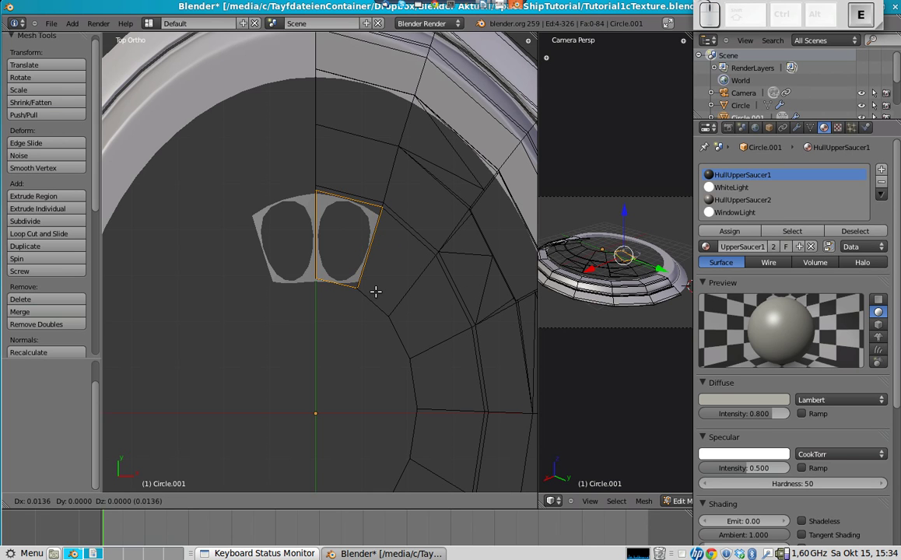
{"action": "left_click", "coordinate": [375, 291]}
{"action": "key", "text": "s"}
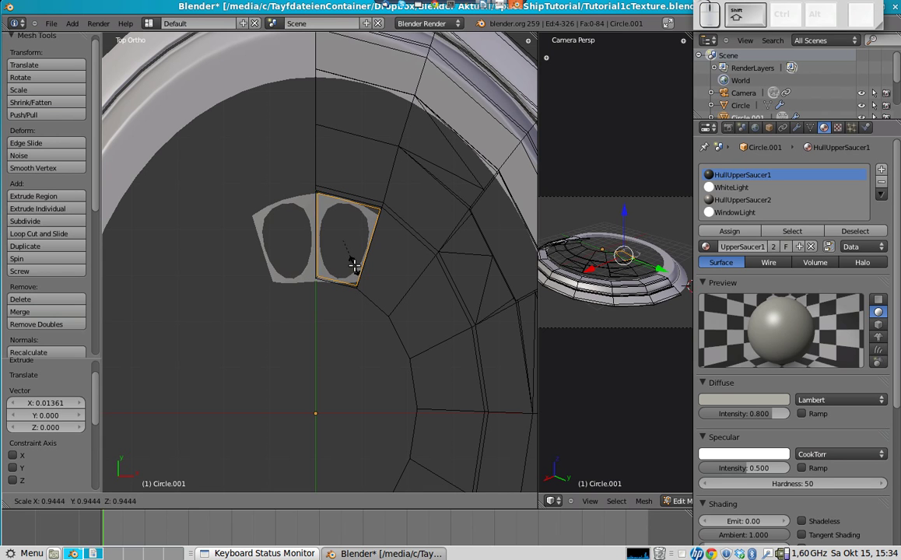
{"action": "left_click", "coordinate": [353, 263]}
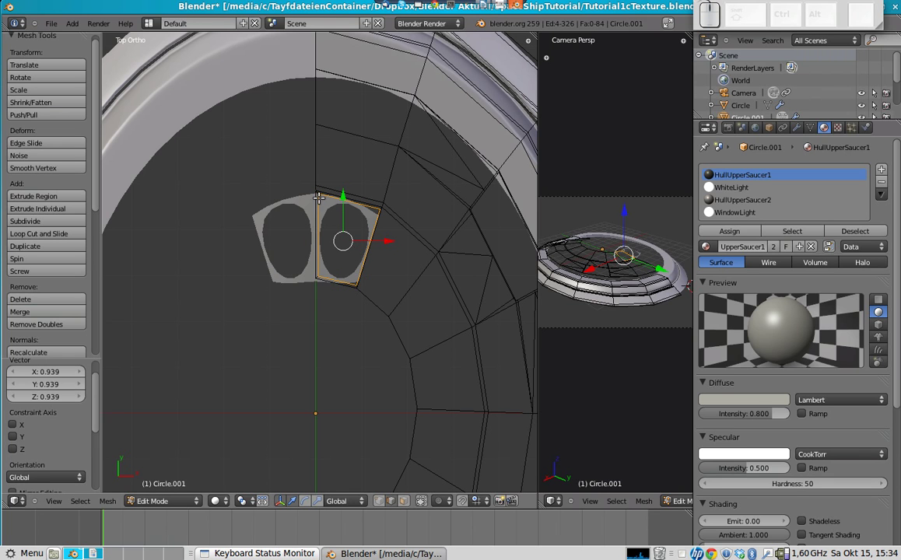
Try subdividing the edges of the new inset frame, and undo it.
{"action": "key", "text": "w"}
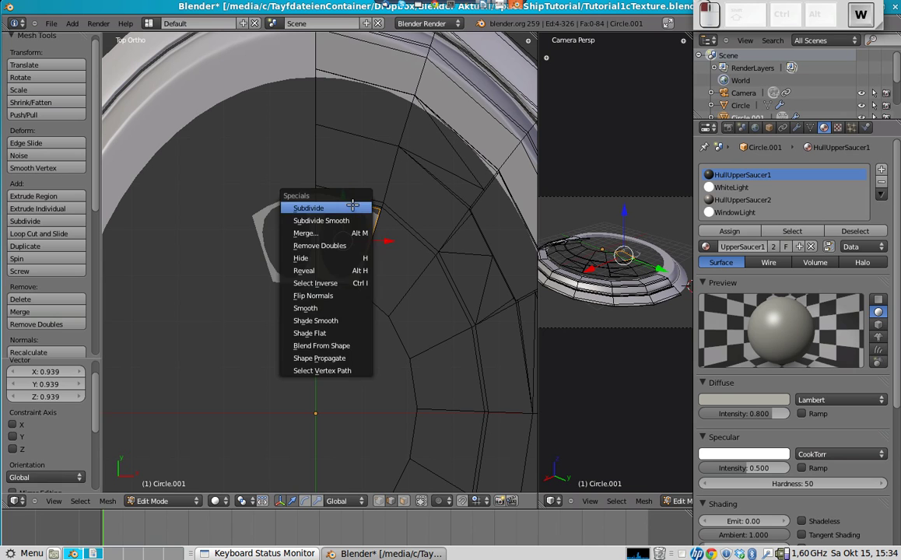
{"action": "left_click", "coordinate": [322, 204]}
{"action": "right_click", "coordinate": [358, 211]}
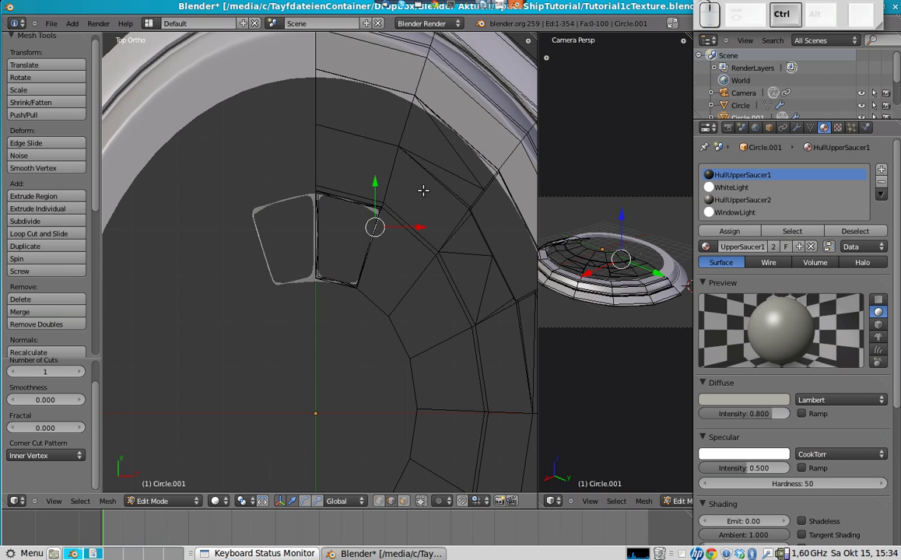
{"action": "key", "text": "ctrl+z"}
{"action": "key", "text": "ctrl+z"}
{"action": "key", "text": "ctrl+z"}
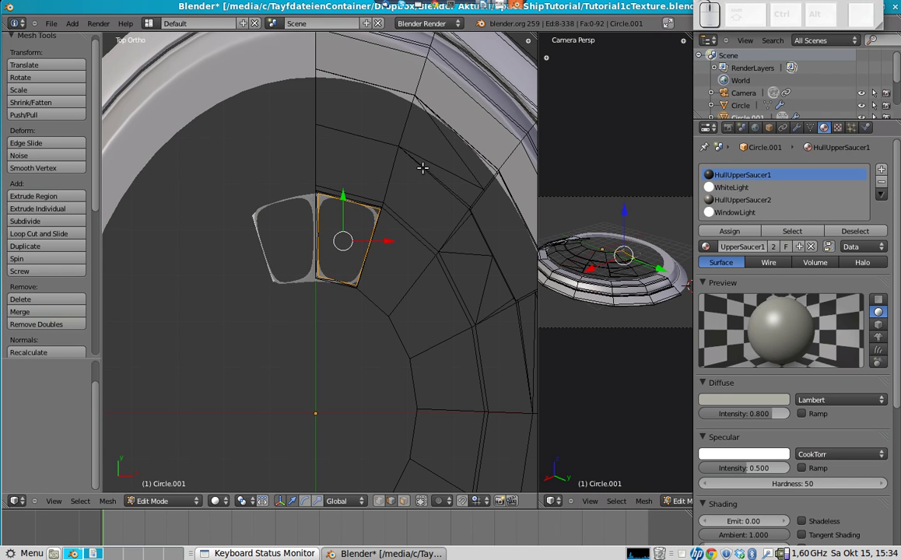
Turn off the viewport display of the hull's Subsurf modifier.
{"action": "scroll", "coordinate": [368, 378], "scroll_direction": "down", "scroll_amount": 2}
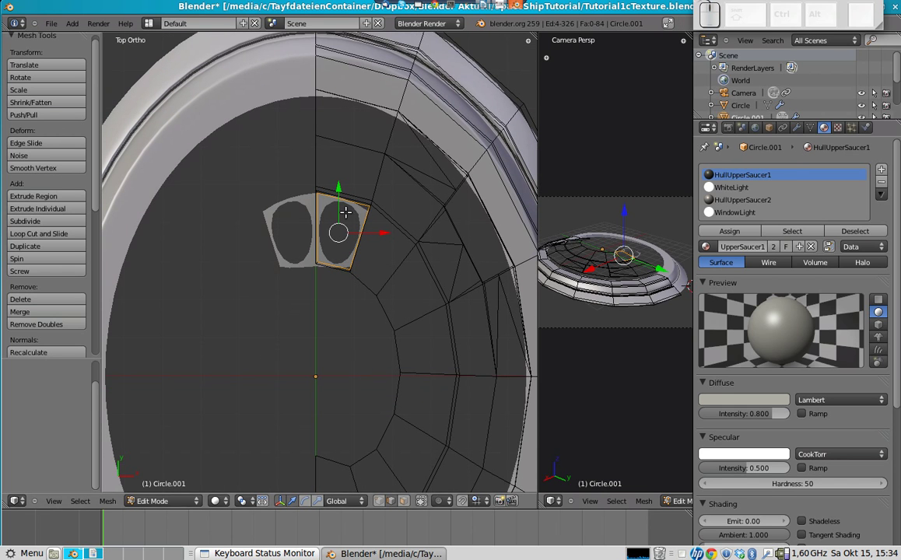
{"action": "key", "text": "Tab"}
{"action": "scroll", "coordinate": [376, 318], "scroll_direction": "down", "scroll_amount": 3}
{"action": "middle_click_drag", "start_coordinate": [417, 262], "coordinate": [419, 226], "text": "shift"}
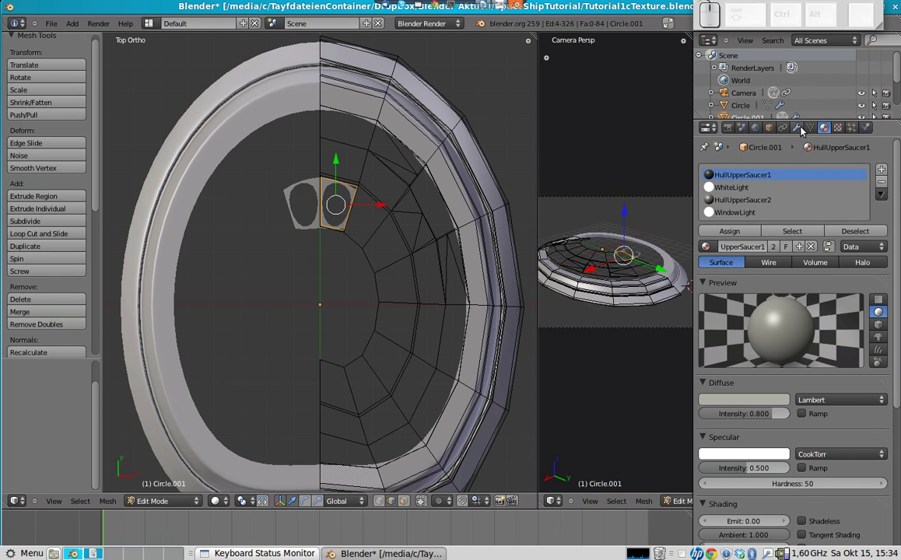
{"action": "left_click", "coordinate": [796, 128]}
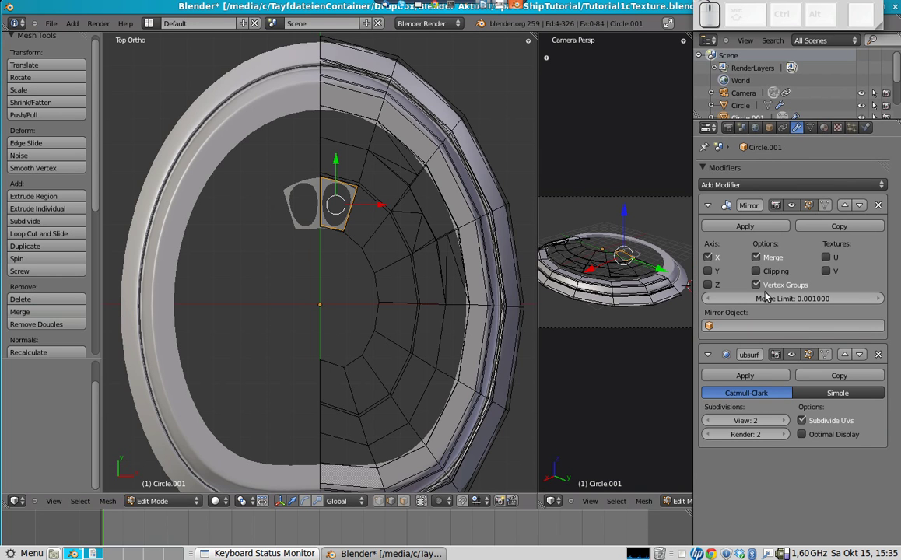
{"action": "left_click", "coordinate": [775, 354]}
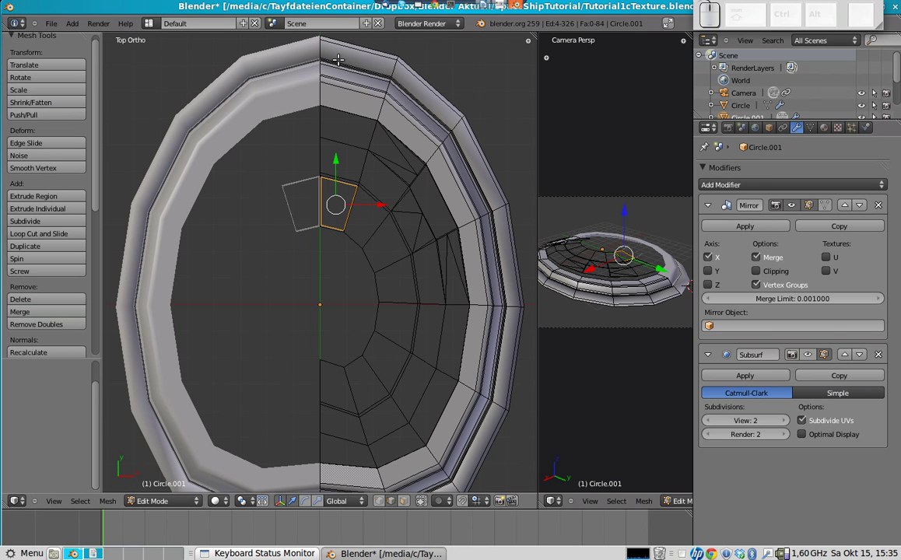
Select the four edges of the middle-ring cell beside the mirror line, extrude them and scale inward to about 0.945.
{"action": "scroll", "coordinate": [362, 183], "scroll_direction": "up", "scroll_amount": 4}
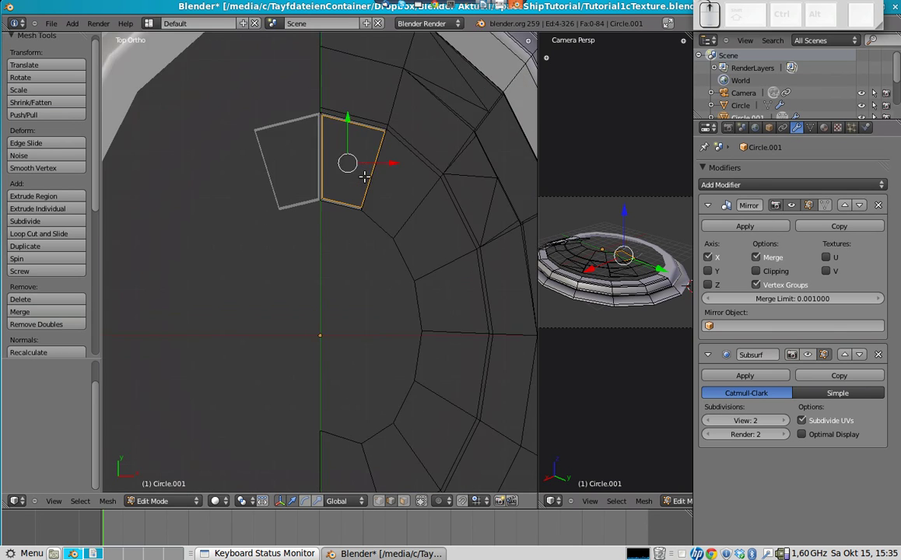
{"action": "middle_click_drag", "start_coordinate": [402, 128], "coordinate": [396, 201], "text": "shift"}
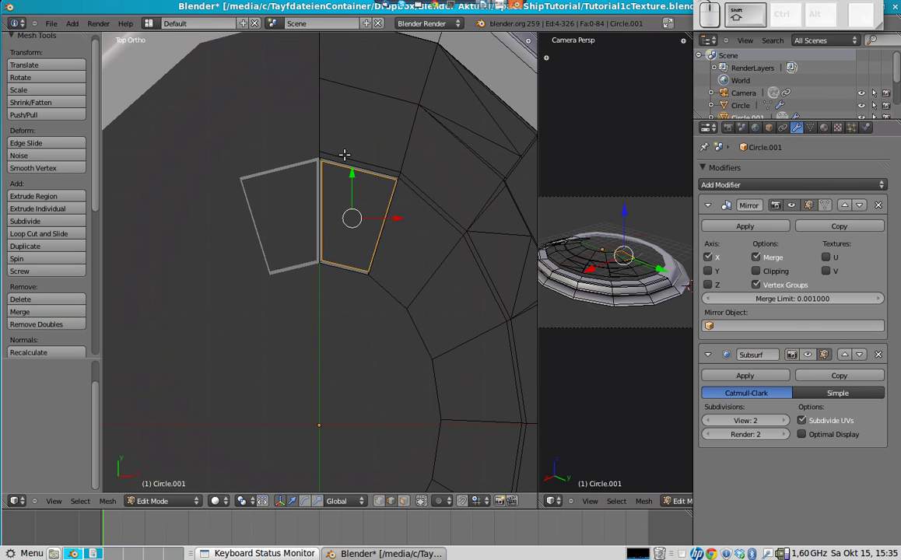
{"action": "right_click", "coordinate": [350, 158]}
{"action": "right_click", "coordinate": [320, 91], "text": "shift"}
{"action": "right_click", "coordinate": [410, 129], "text": "shift"}
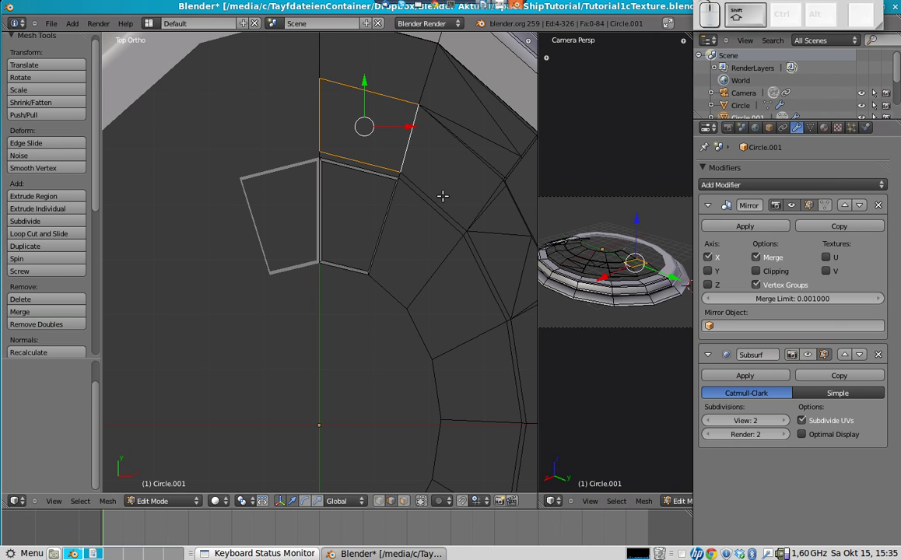
{"action": "middle_click_drag", "start_coordinate": [442, 195], "coordinate": [426, 225], "text": "shift"}
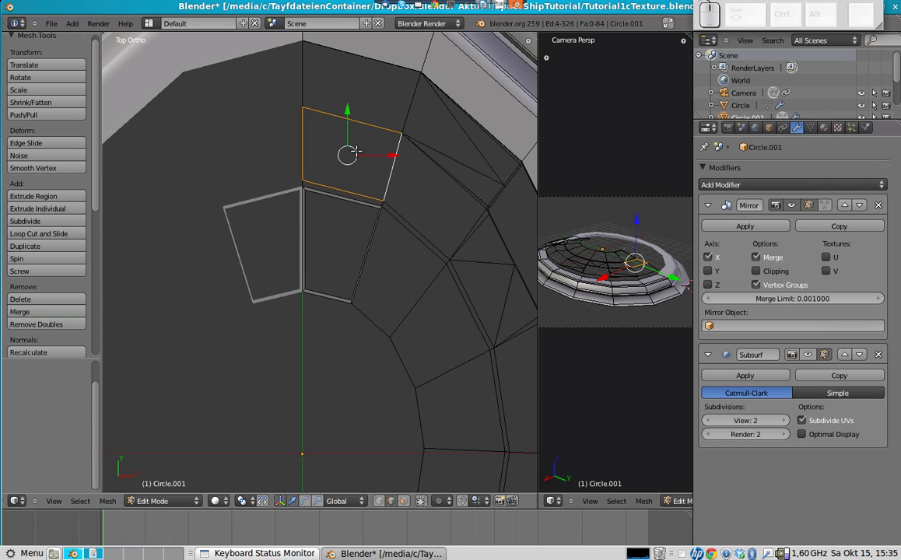
{"action": "key", "text": "e"}
{"action": "key", "text": "s"}
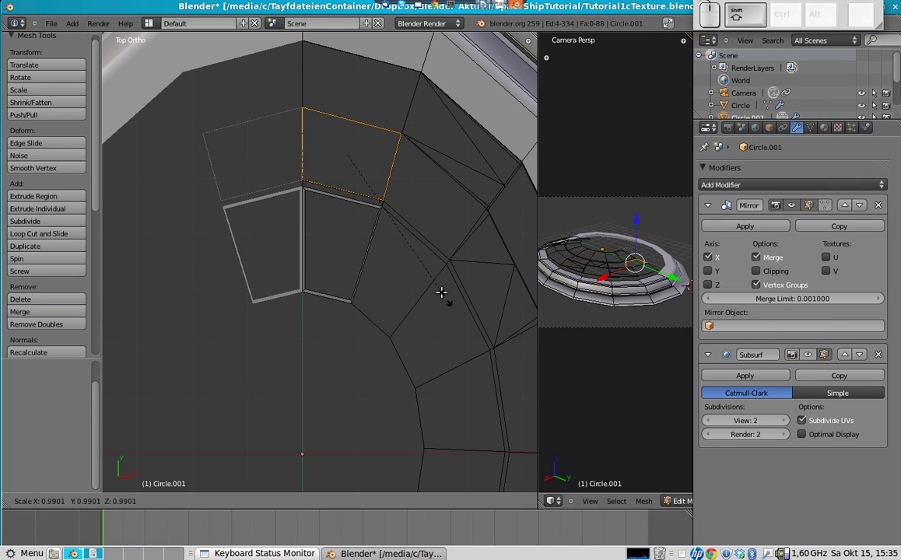
{"action": "left_click", "coordinate": [398, 223]}
Frame the outer-ring cell beside the mirror line by extruding its four edges and scaling inward to about 0.968.
{"action": "middle_click_drag", "start_coordinate": [448, 218], "coordinate": [457, 273], "text": "shift"}
{"action": "right_click", "coordinate": [326, 133]}
{"action": "right_click", "coordinate": [341, 114], "text": "shift"}
{"action": "right_click", "coordinate": [413, 145], "text": "shift"}
{"action": "right_click", "coordinate": [376, 182], "text": "shift"}
{"action": "key", "text": "s"}
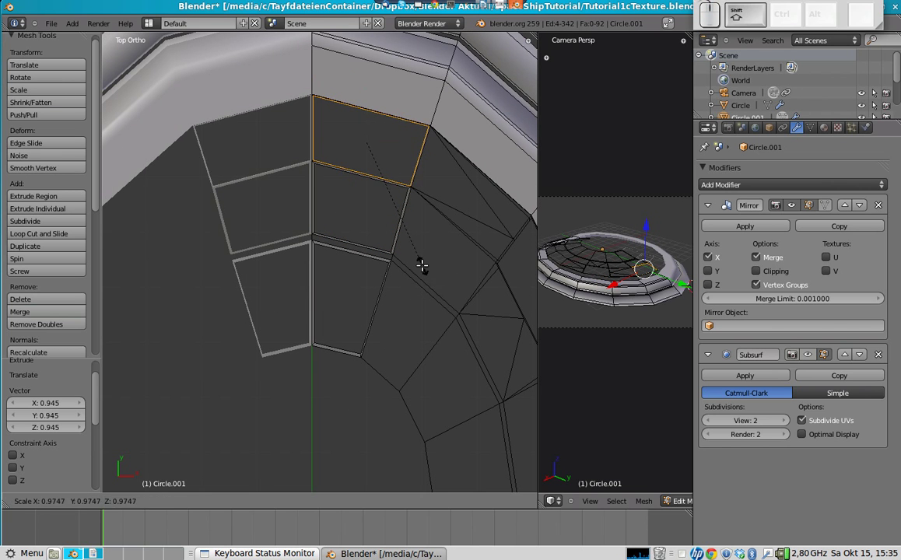
{"action": "left_click", "coordinate": [412, 255]}
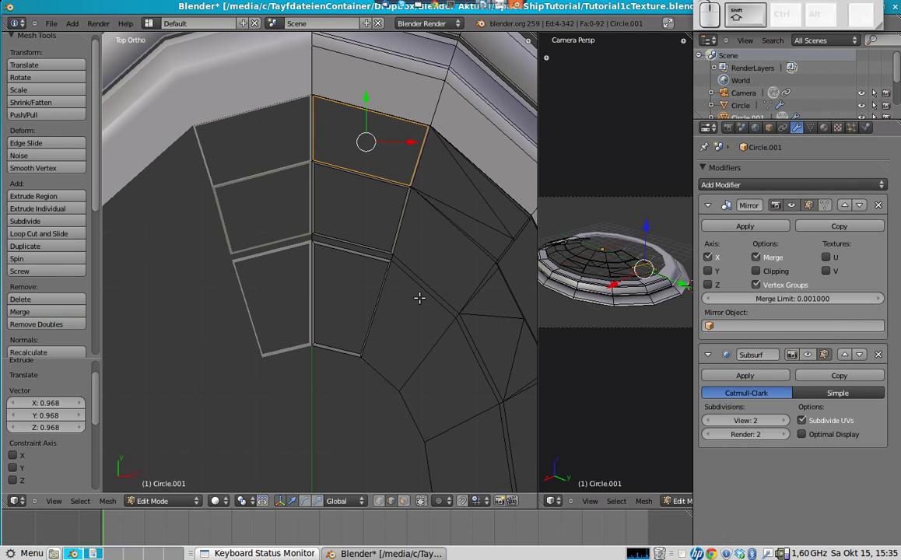
Examine the three framed cells and their mirrored copies in object mode, from above and at an angle.
{"action": "key", "text": "Tab"}
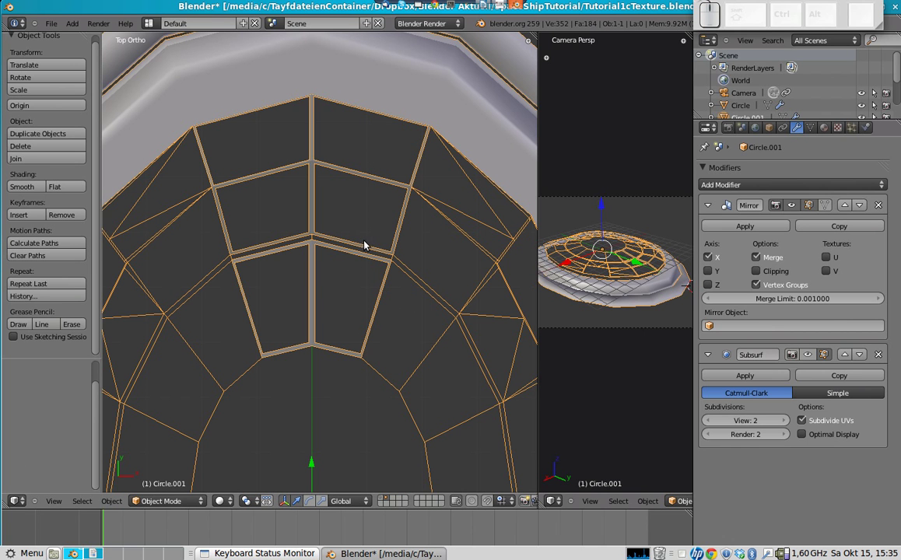
{"action": "scroll", "coordinate": [363, 245], "scroll_direction": "down", "scroll_amount": 1}
{"action": "key", "text": "Tab"}
{"action": "key", "text": "Tab"}
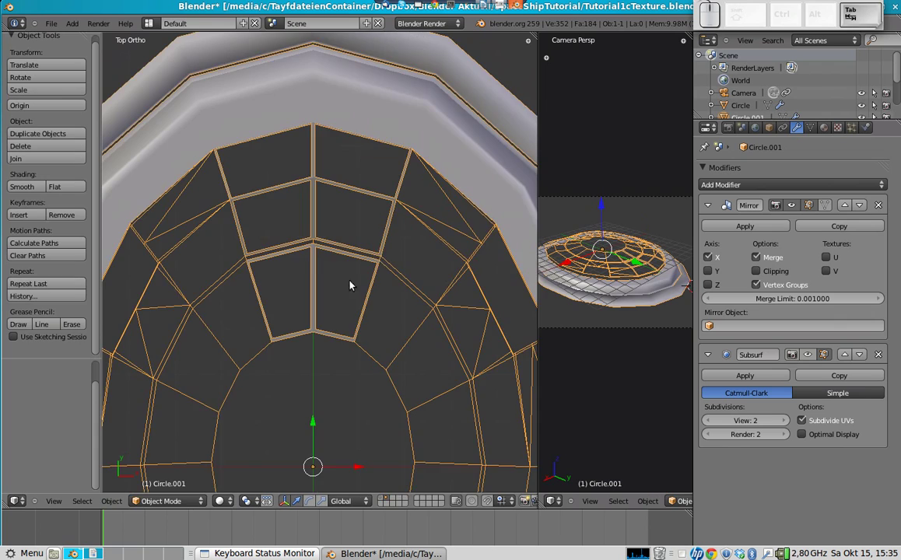
{"action": "middle_click_drag", "start_coordinate": [348, 332], "coordinate": [365, 256]}
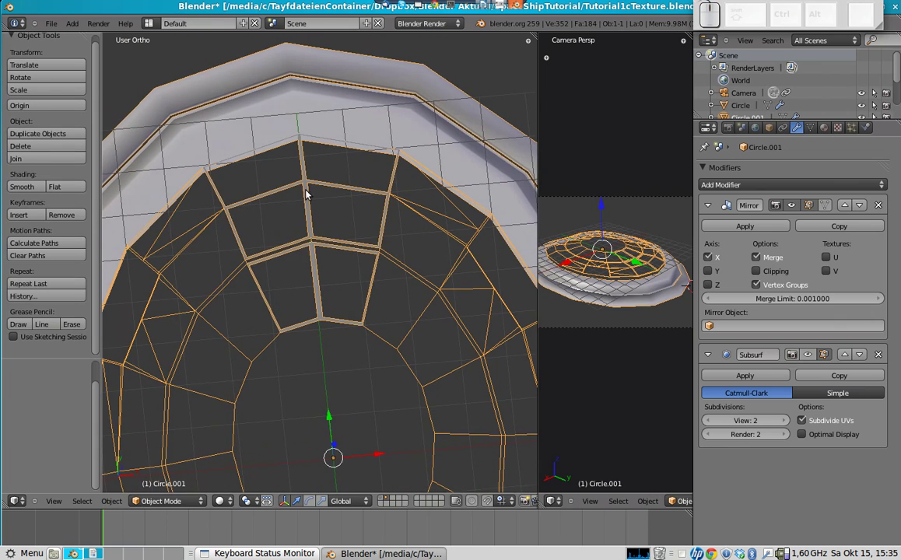
{"action": "key", "text": "Tab"}
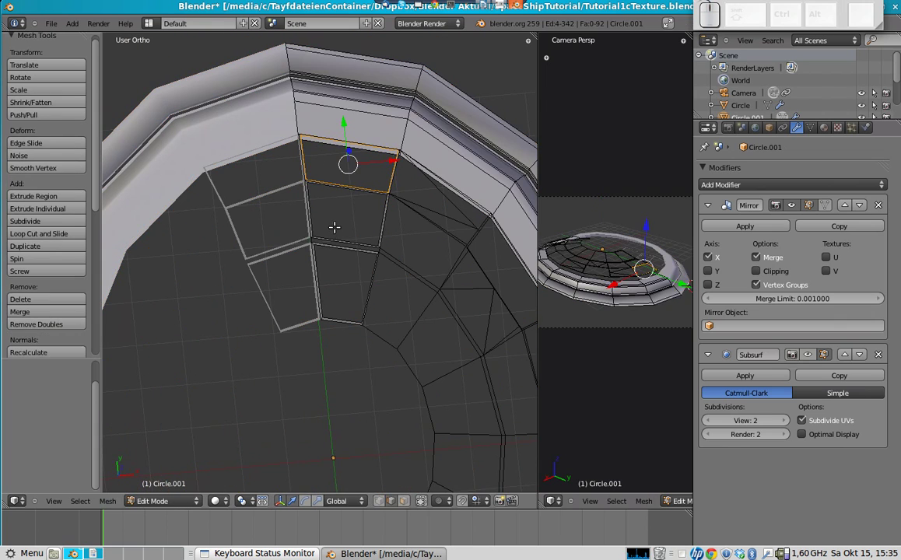
{"action": "scroll", "coordinate": [337, 232], "scroll_direction": "up", "scroll_amount": 1}
{"action": "scroll", "coordinate": [336, 232], "scroll_direction": "up", "scroll_amount": 2}
Try extruding the short edge on the mirror line between the inner and middle frames, and undo it.
{"action": "right_click", "coordinate": [304, 223]}
{"action": "middle_click_drag", "start_coordinate": [311, 231], "coordinate": [323, 234]}
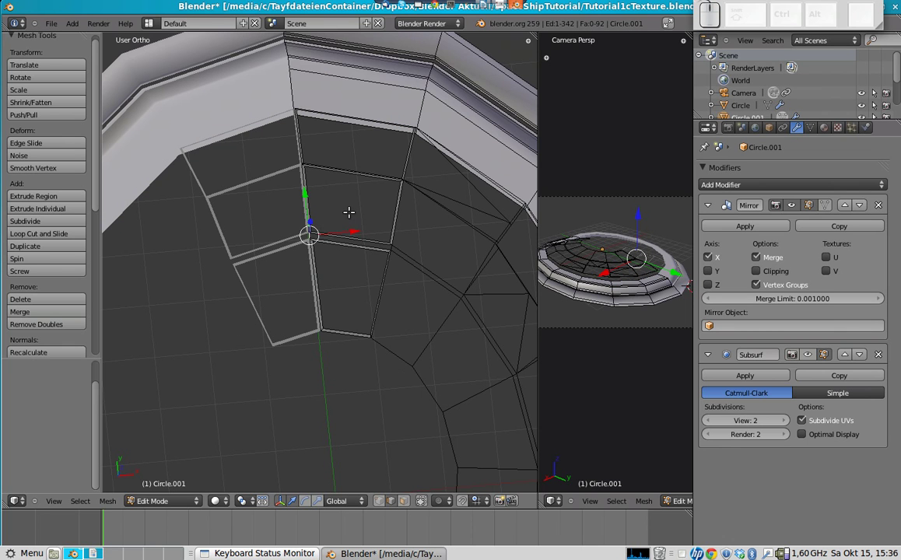
{"action": "key", "text": "KP_7"}
{"action": "key", "text": "Tab"}
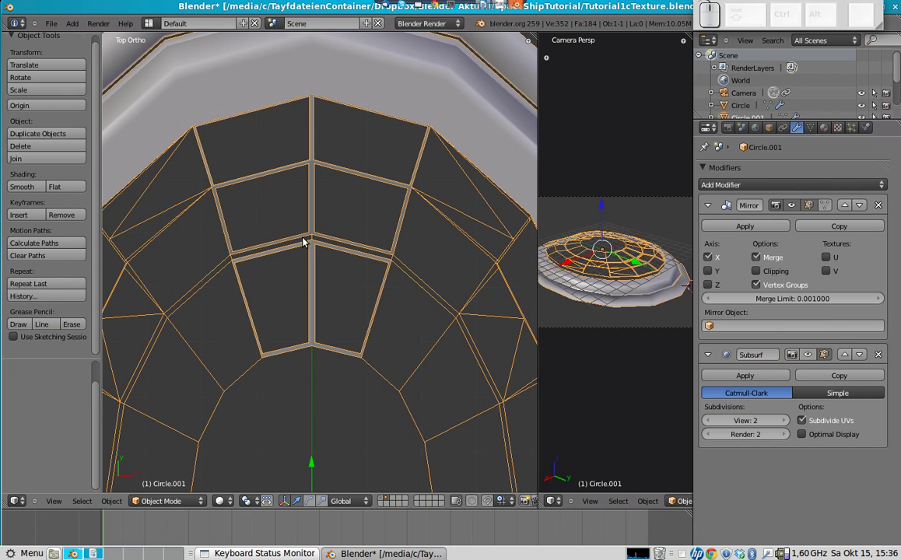
{"action": "key", "text": "Tab"}
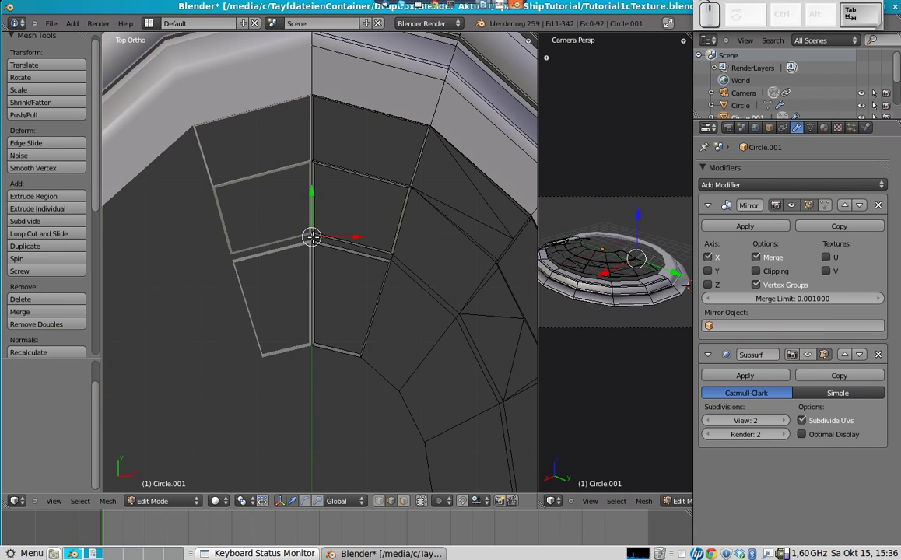
{"action": "key", "text": "e"}
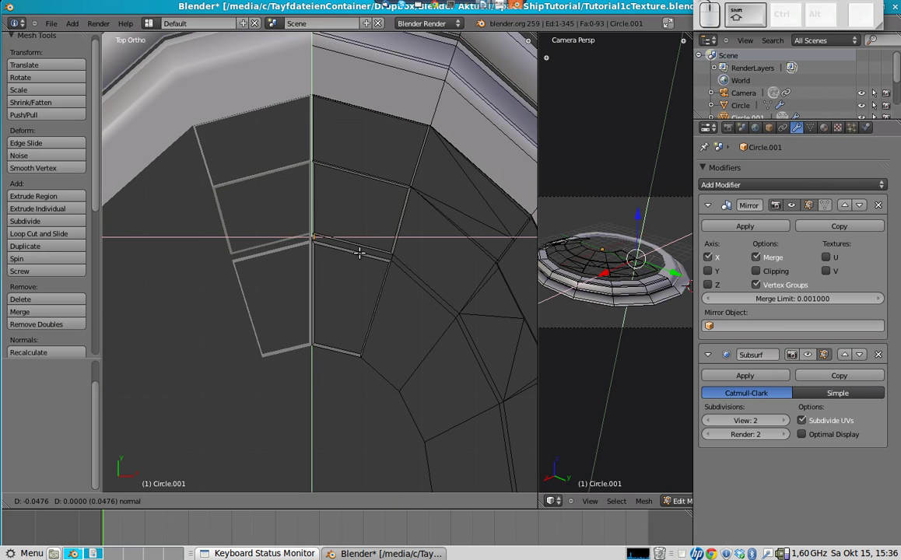
{"action": "left_click", "coordinate": [360, 253]}
{"action": "key", "text": "Tab"}
{"action": "key", "text": "Tab"}
{"action": "key", "text": "ctrl+z"}
Select the four edges of the second inner-ring cell from the mirror line, extrude them and scale inward to about 0.962.
{"action": "middle_click_drag", "start_coordinate": [408, 238], "coordinate": [352, 181], "text": "shift"}
{"action": "key", "text": "Tab"}
{"action": "scroll", "coordinate": [405, 226], "scroll_direction": "down", "scroll_amount": 2}
{"action": "key", "text": "Tab"}
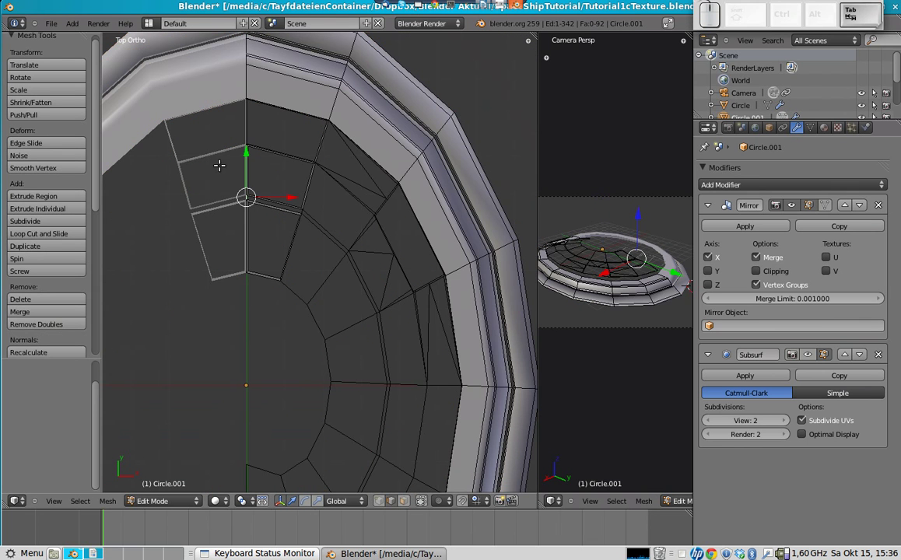
{"action": "middle_click_drag", "start_coordinate": [401, 293], "coordinate": [367, 220], "text": "shift"}
{"action": "right_click", "coordinate": [293, 202]}
{"action": "right_click", "coordinate": [270, 213], "text": "shift"}
{"action": "right_click", "coordinate": [263, 182], "text": "shift"}
{"action": "right_click", "coordinate": [281, 164], "text": "shift"}
{"action": "key", "text": "e"}
{"action": "key", "text": "s"}
{"action": "left_click", "coordinate": [303, 221]}
Frame the second middle-ring cell from the upper mirror line by extruding its four edges and scaling inward to about 0.951.
{"action": "right_click", "coordinate": [305, 152]}
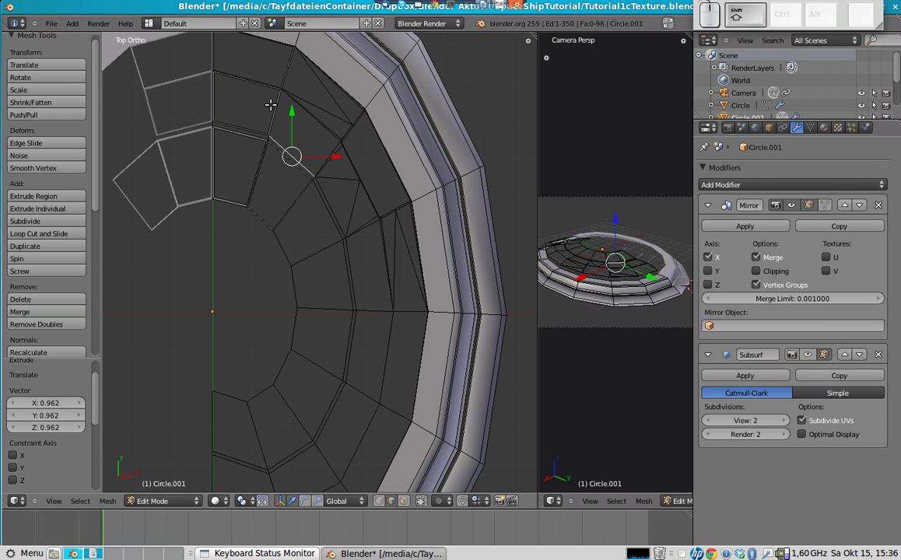
{"action": "right_click", "coordinate": [278, 111], "text": "shift"}
{"action": "right_click", "coordinate": [301, 114], "text": "shift"}
{"action": "right_click", "coordinate": [315, 147], "text": "shift"}
{"action": "key", "text": "e"}
{"action": "key", "text": "s"}
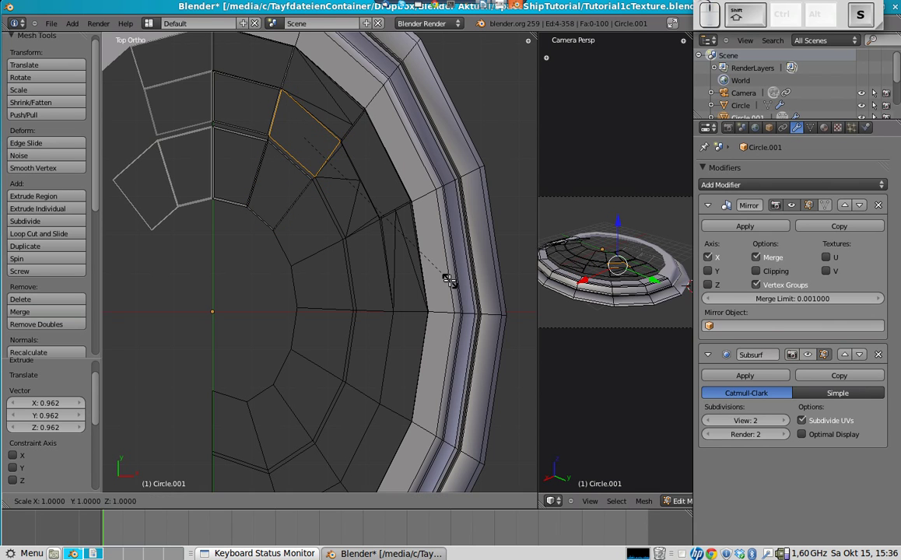
{"action": "left_click", "coordinate": [276, 259]}
Frame the third inner-ring cell from the upper mirror line by extruding its four edges and scaling inward to about 0.947.
{"action": "right_click", "coordinate": [285, 256]}
{"action": "right_click", "coordinate": [301, 256], "text": "shift"}
{"action": "right_click", "coordinate": [303, 225], "text": "shift"}
{"action": "right_click", "coordinate": [323, 221], "text": "shift"}
{"action": "key", "text": "e"}
{"action": "key", "text": "s"}
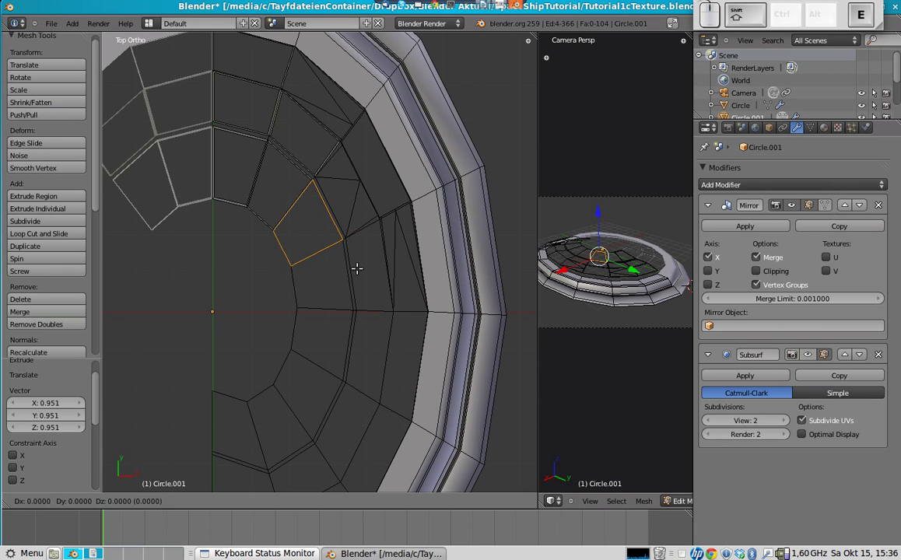
{"action": "left_click", "coordinate": [327, 249]}
Frame the inner-ring cell just above the X axis by extruding its four edges and scaling inward to about 0.943.
{"action": "right_click", "coordinate": [325, 270]}
{"action": "right_click", "coordinate": [300, 280], "text": "shift"}
{"action": "right_click", "coordinate": [318, 304], "text": "shift"}
{"action": "right_click", "coordinate": [349, 264], "text": "shift"}
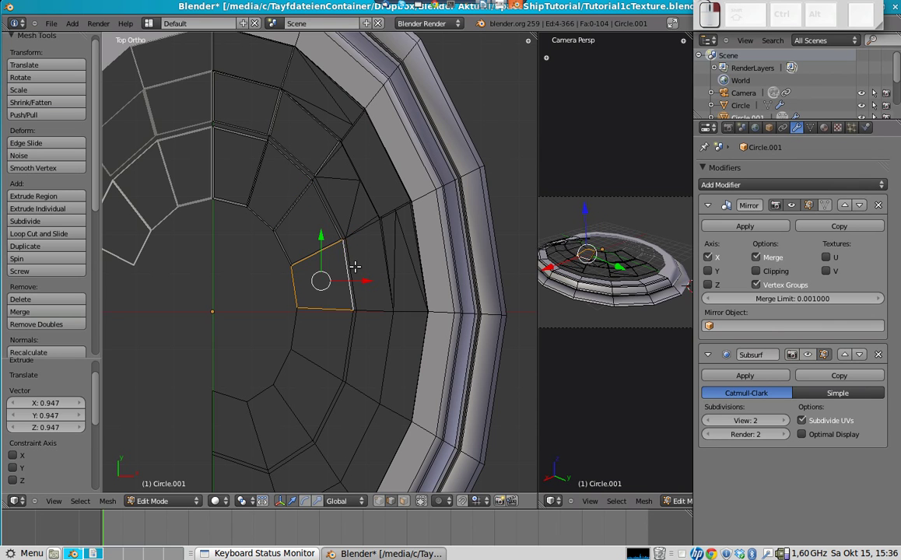
{"action": "key", "text": "e"}
{"action": "key", "text": "s"}
{"action": "left_click", "coordinate": [396, 289]}
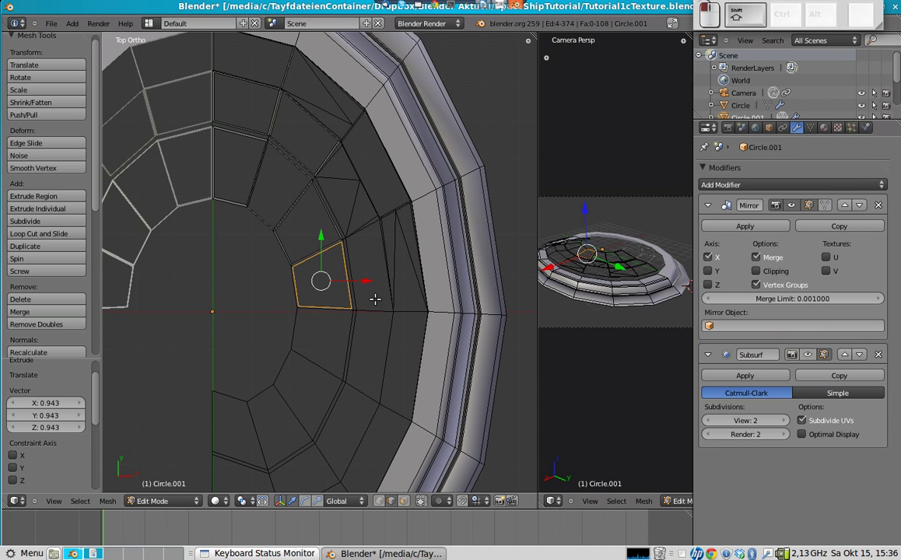
Frame the inner-ring cell just below the X axis by extruding its four edges and scaling inward to about 0.933.
{"action": "right_click", "coordinate": [316, 364]}
{"action": "right_click", "coordinate": [295, 329], "text": "shift"}
{"action": "right_click", "coordinate": [348, 331], "text": "shift"}
{"action": "right_click", "coordinate": [336, 311], "text": "shift"}
{"action": "key", "text": "e"}
{"action": "key", "text": "s"}
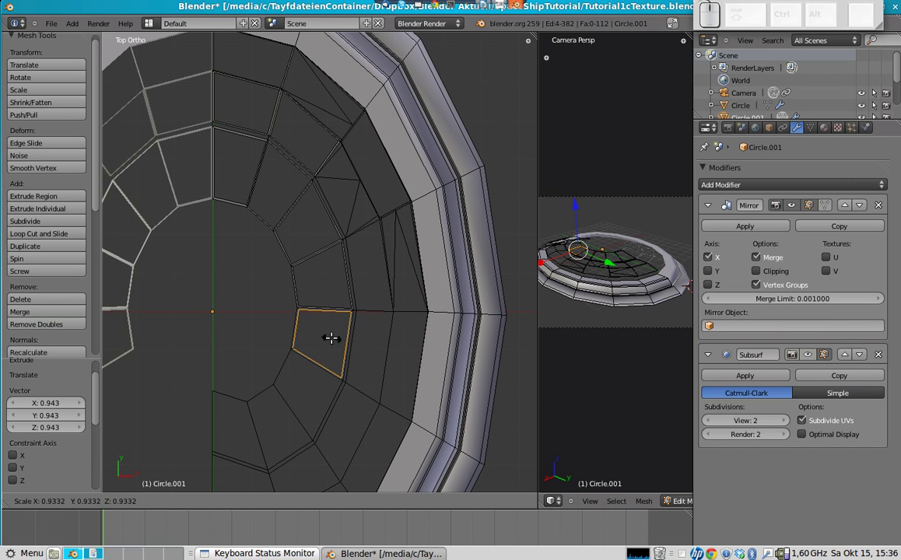
{"action": "left_click", "coordinate": [331, 336]}
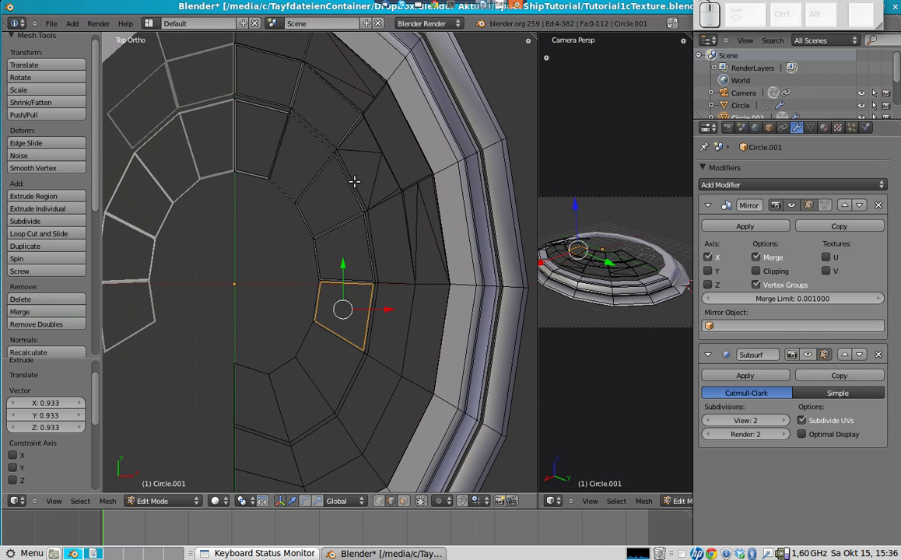
Frame the second inner-ring cell below the X axis by extruding its four edges and scaling inward to about 0.953.
{"action": "middle_click_drag", "start_coordinate": [377, 256], "coordinate": [376, 222], "text": "shift"}
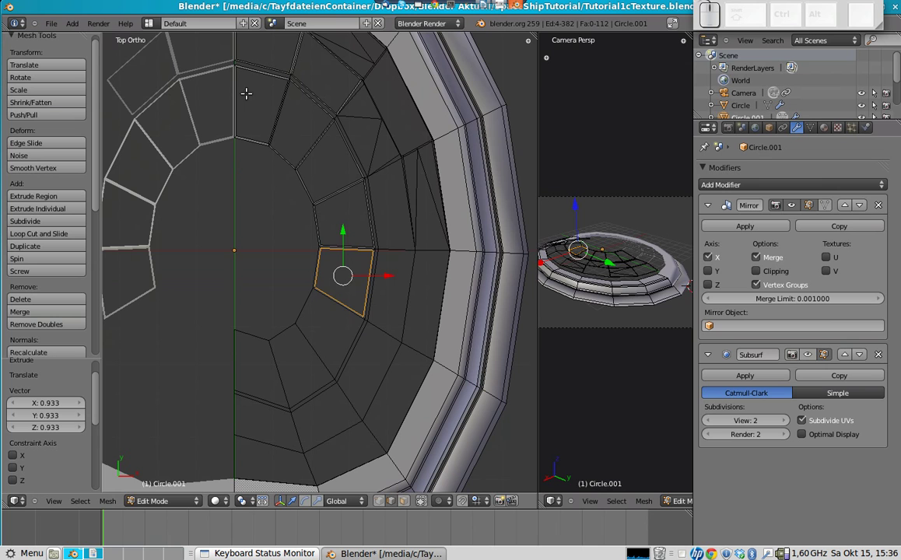
{"action": "right_click", "coordinate": [338, 315]}
{"action": "right_click", "coordinate": [312, 309], "text": "shift"}
{"action": "right_click", "coordinate": [313, 340], "text": "shift"}
{"action": "right_click", "coordinate": [340, 347], "text": "shift"}
{"action": "key", "text": "s"}
{"action": "left_click", "coordinate": [566, 358]}
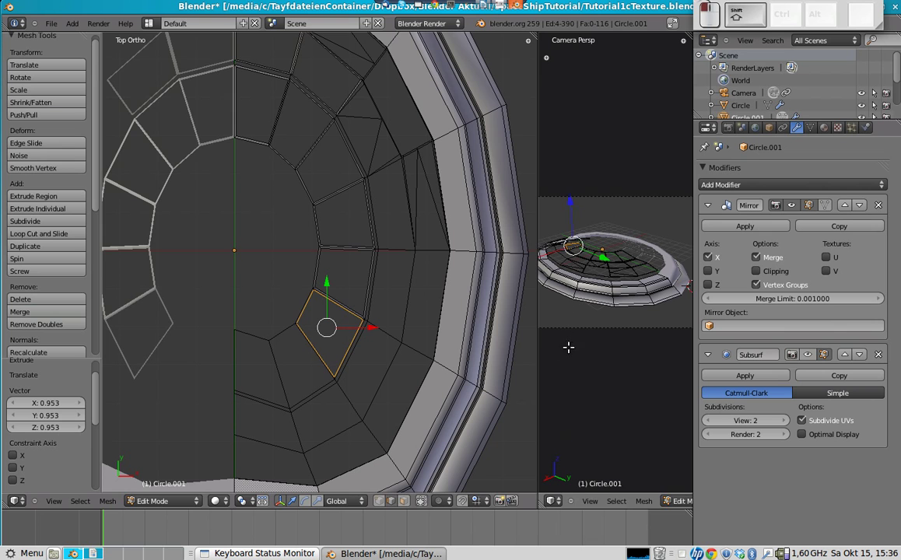
Frame the third inner-ring cell below the X axis by extruding its four edges and scaling inward to about 0.959.
{"action": "middle_click_drag", "start_coordinate": [379, 364], "coordinate": [467, 287], "text": "shift"}
{"action": "right_click", "coordinate": [402, 313]}
{"action": "right_click", "coordinate": [406, 288], "text": "shift"}
{"action": "right_click", "coordinate": [379, 258], "text": "shift"}
{"action": "right_click", "coordinate": [368, 307], "text": "shift"}
{"action": "key", "text": "s"}
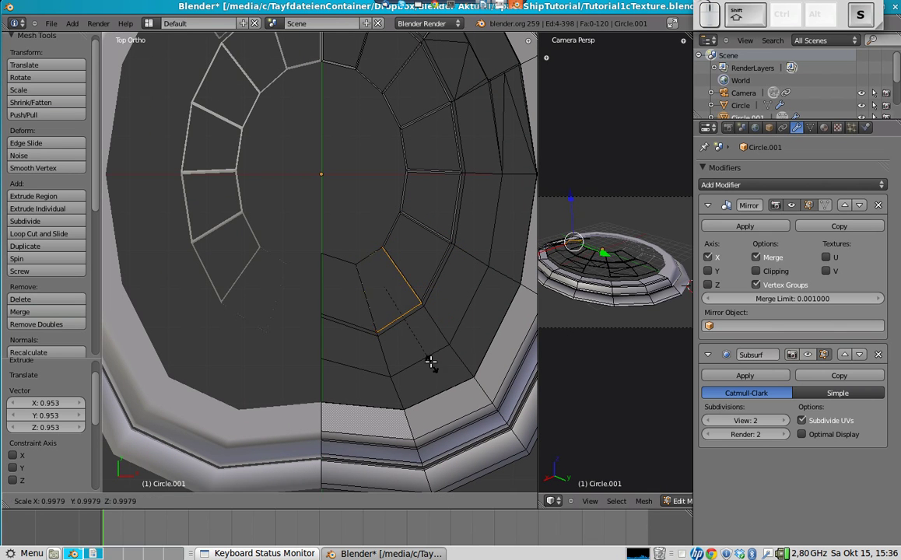
{"action": "left_click", "coordinate": [415, 331]}
Frame the last inner-ring cell, beside the lower mirror line, by extruding its four edges and scaling them to 0.9.
{"action": "right_click", "coordinate": [336, 260]}
{"action": "right_click", "coordinate": [316, 280], "text": "shift"}
{"action": "right_click", "coordinate": [346, 324], "text": "shift"}
{"action": "right_click", "coordinate": [360, 313], "text": "shift"}
{"action": "type", "text": "e"}
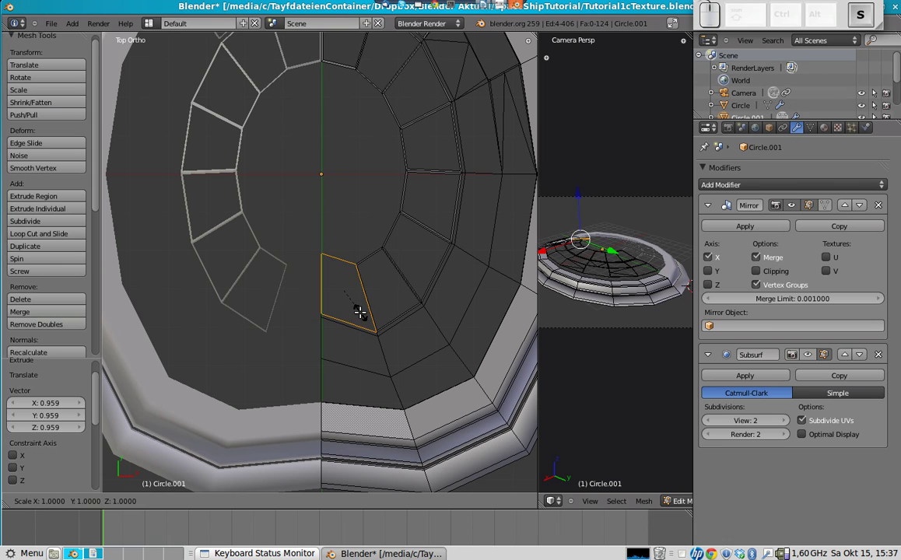
{"action": "type", "text": "s0.9"}
{"action": "key", "text": "Return"}
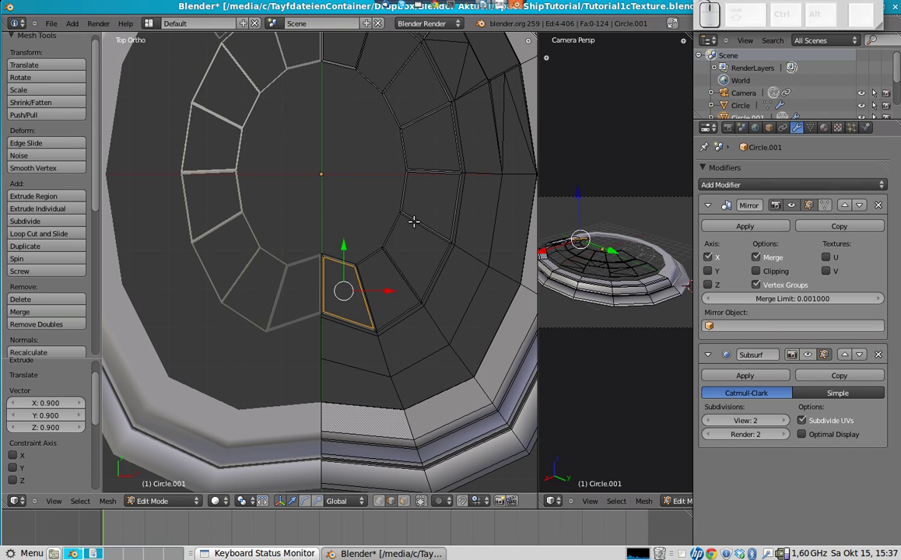
Extrude the four edges of the middle-ring cell beside the lower mirror line and scale them to 0.9.
{"action": "scroll", "coordinate": [389, 156], "scroll_direction": "down", "scroll_amount": 1}
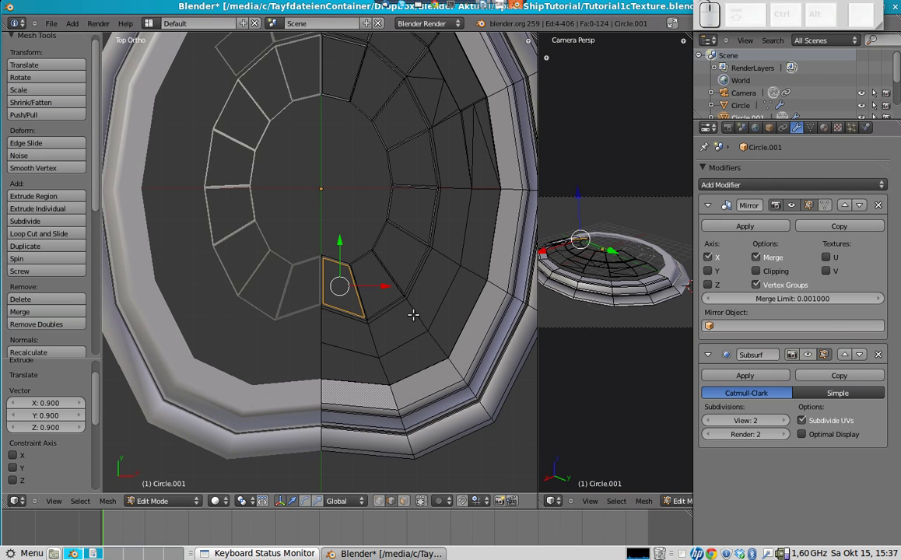
{"action": "right_click", "coordinate": [331, 327]}
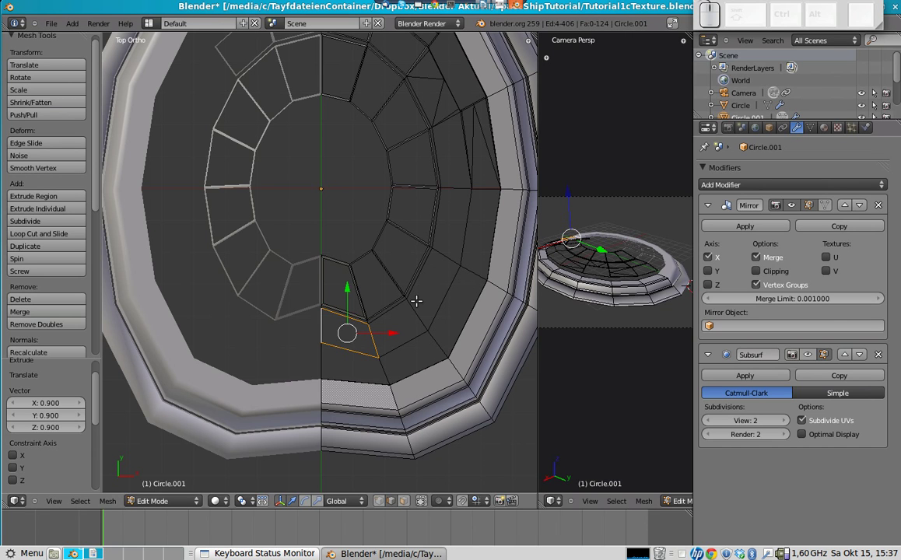
{"action": "type", "text": "s0.9"}
{"action": "key", "text": "Return"}
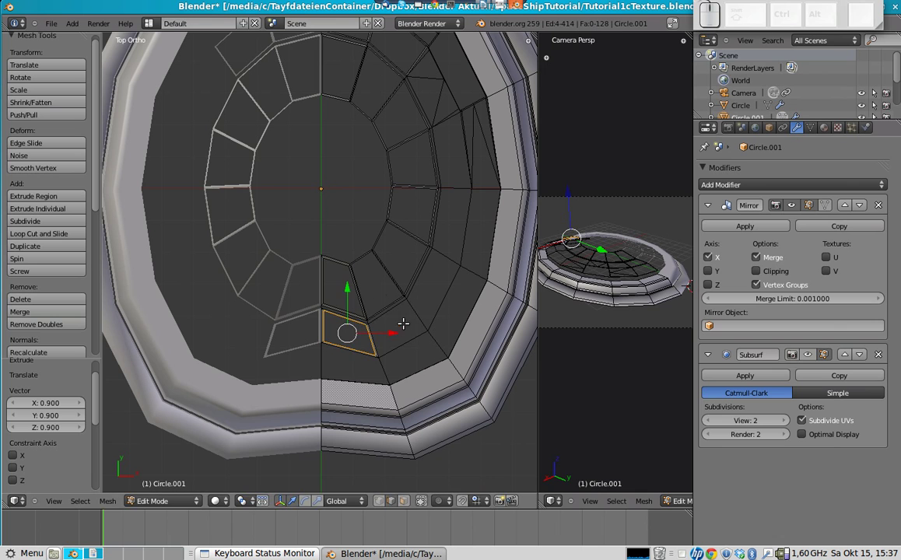
Extrude the four edges of the second middle-ring cell from the lower mirror line and scale them to 0.9.
{"action": "right_click", "coordinate": [373, 333]}
{"action": "right_click", "coordinate": [395, 325], "text": "shift"}
{"action": "right_click", "coordinate": [398, 332], "text": "shift"}
{"action": "right_click", "coordinate": [411, 316], "text": "shift"}
{"action": "type", "text": "es0"}
{"action": "key", "text": "Return"}
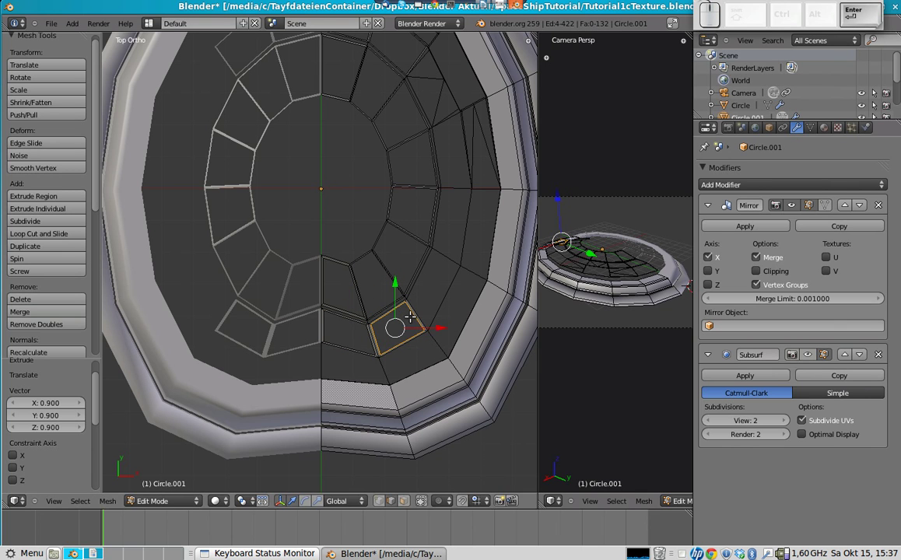
Extrude the four edges of the third middle-ring cell from the lower mirror line and scale them to 0.9.
{"action": "right_click", "coordinate": [418, 282]}
{"action": "right_click", "coordinate": [428, 289], "text": "shift"}
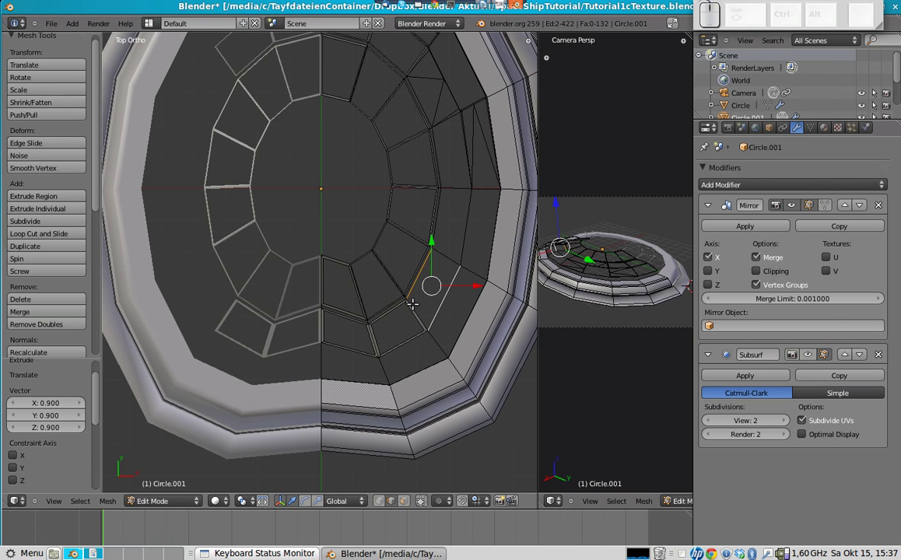
{"action": "right_click", "coordinate": [413, 305], "text": "shift"}
{"action": "right_click", "coordinate": [443, 264], "text": "shift"}
{"action": "type", "text": "es"}
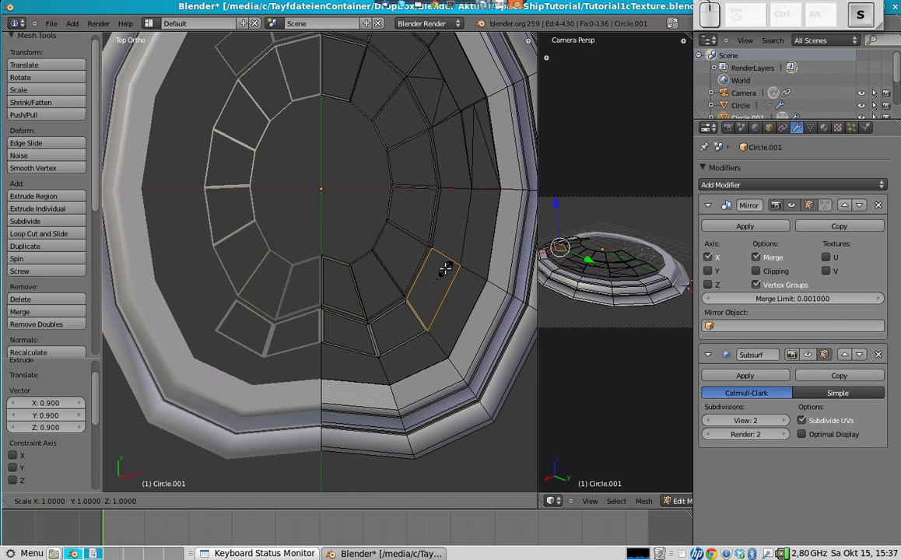
{"action": "type", "text": "0.9"}
{"action": "key", "text": "Return"}
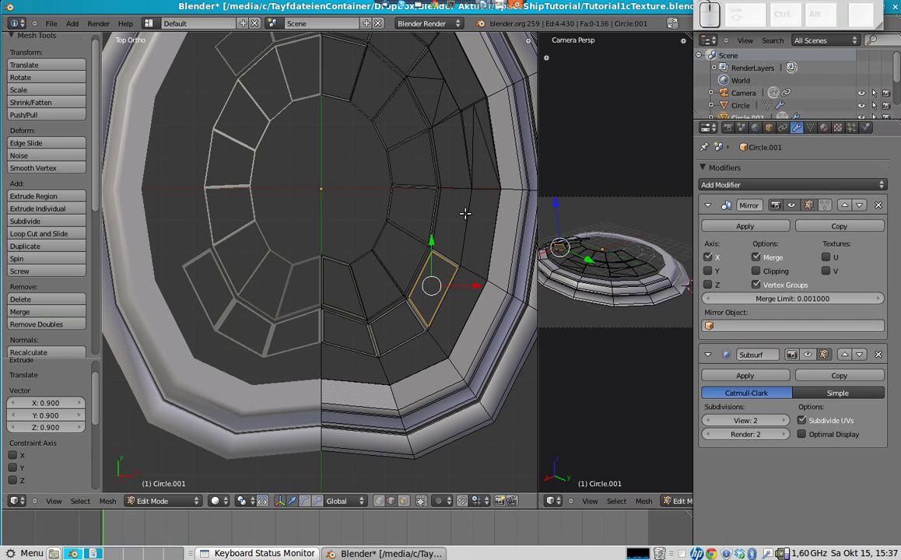
Extrude the four edges of the middle-ring cell just below the X axis and scale them to 0.9.
{"action": "right_click", "coordinate": [443, 200]}
{"action": "right_click", "coordinate": [451, 190], "text": "shift"}
{"action": "right_click", "coordinate": [467, 209], "text": "shift"}
{"action": "right_click", "coordinate": [451, 255], "text": "shift"}
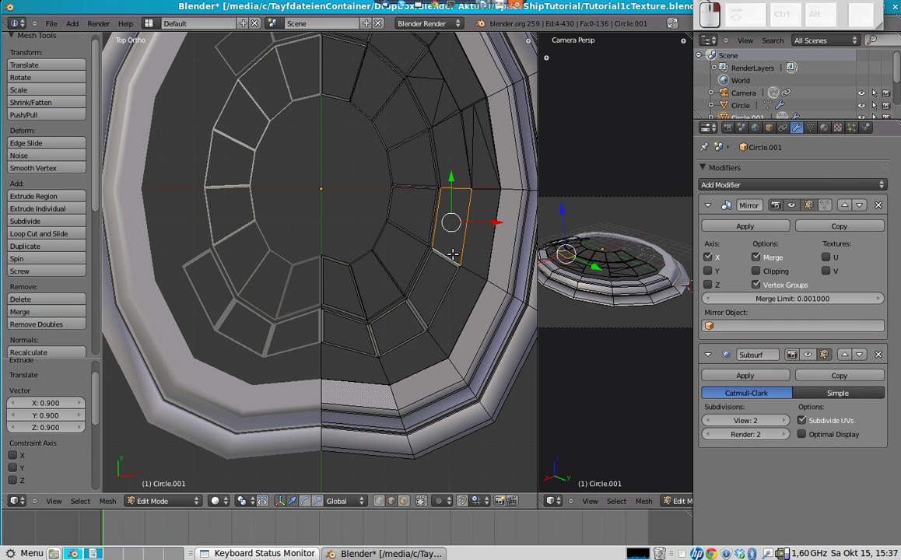
{"action": "type", "text": "es0.9"}
{"action": "key", "text": "Return"}
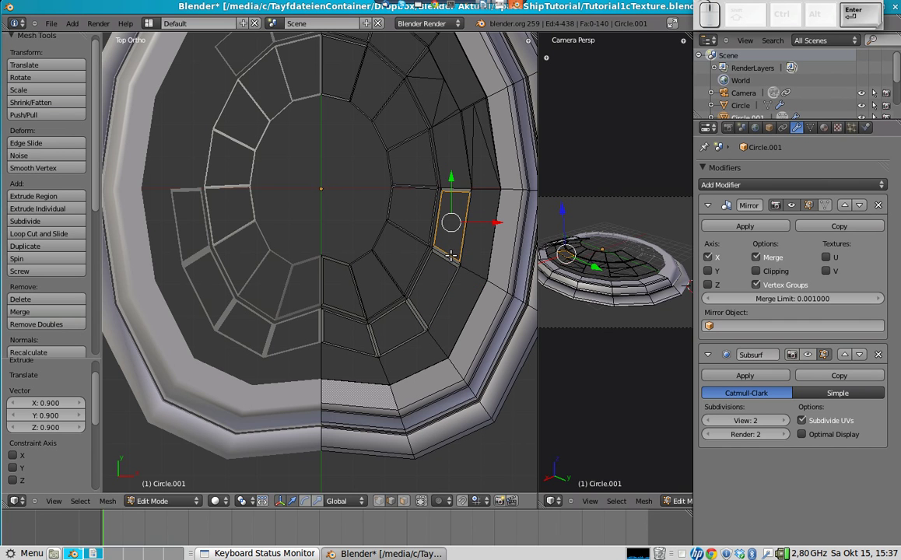
Extrude the four edges of the middle-ring cell just above the X axis and scale them to 0.9.
{"action": "middle_click_drag", "start_coordinate": [480, 202], "coordinate": [472, 291], "text": "shift"}
{"action": "right_click", "coordinate": [452, 269]}
{"action": "right_click", "coordinate": [455, 257], "text": "shift"}
{"action": "right_click", "coordinate": [433, 217], "text": "shift"}
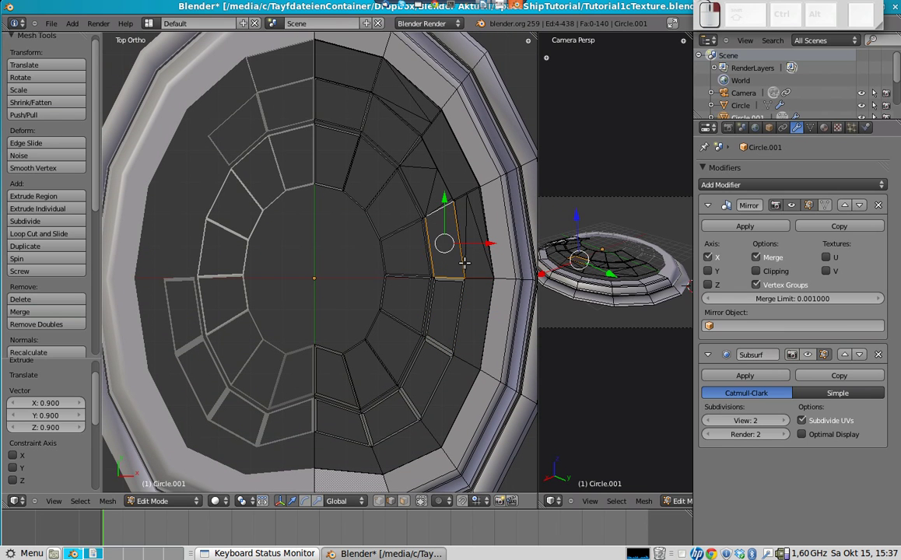
{"action": "key", "text": "e"}
{"action": "key", "text": "Escape"}
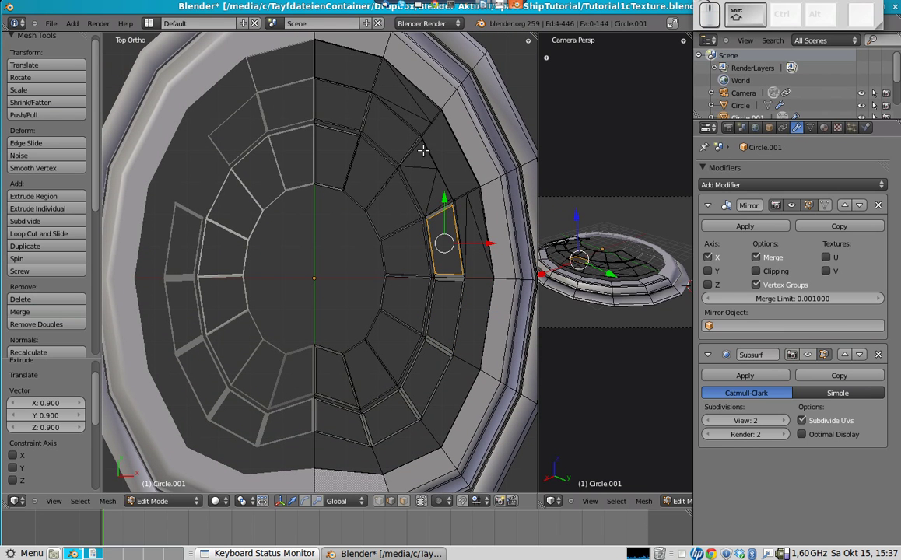
Show layer 1 in object mode to compare the wire cells with the original hull, and return to editing with only layer 2 shown.
{"action": "scroll", "coordinate": [440, 176], "scroll_direction": "up", "scroll_amount": 2}
{"action": "middle_click_drag", "start_coordinate": [440, 176], "coordinate": [459, 302], "text": "shift"}
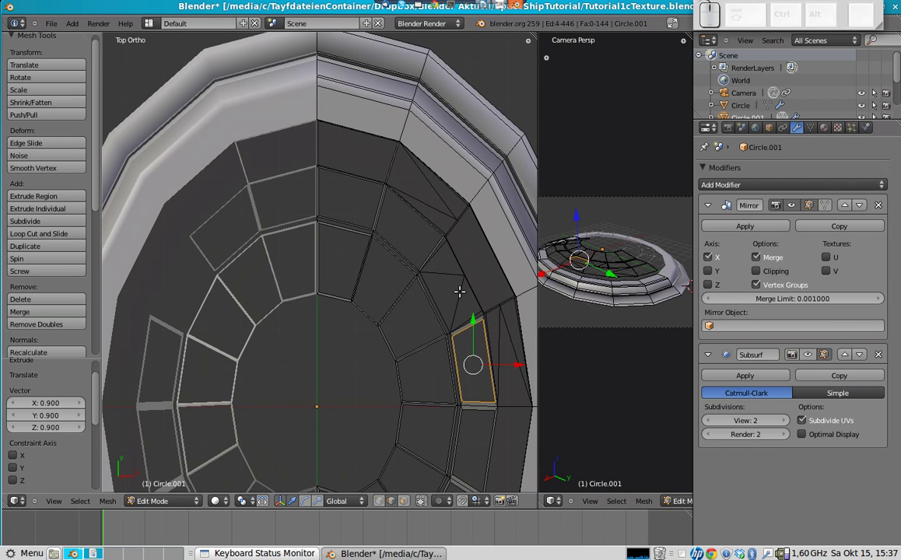
{"action": "key", "text": "Tab"}
{"action": "scroll", "coordinate": [472, 367], "scroll_direction": "down", "scroll_amount": 1}
{"action": "key", "text": "shift+1"}
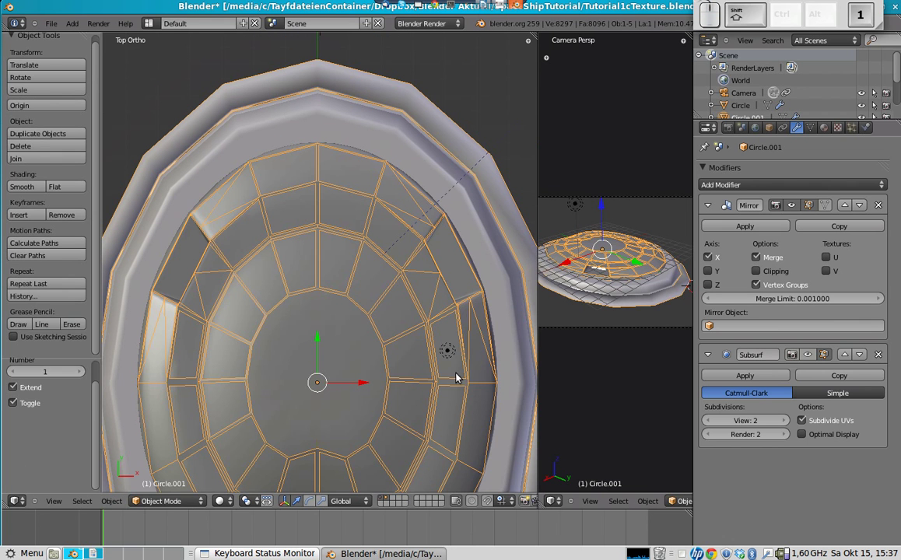
{"action": "key", "text": "shift"}
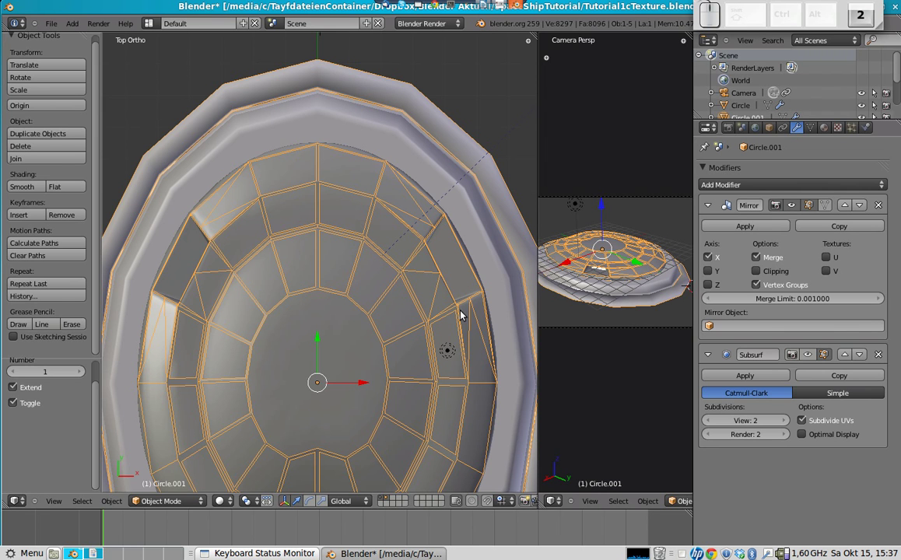
{"action": "key", "text": "2"}
{"action": "key", "text": "Tab"}
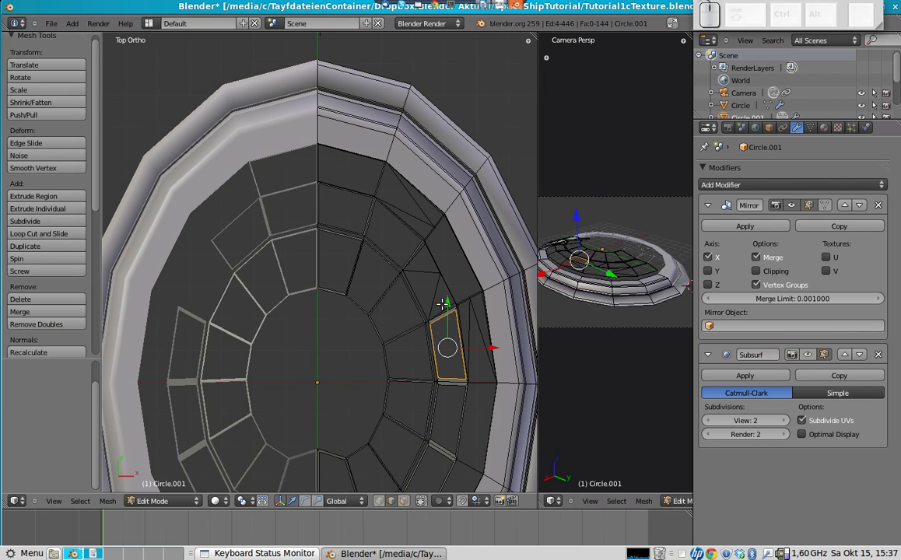
Select the five edges outlining the remaining unframed middle-ring cell above the X axis, extrude them and scale them inward.
{"action": "right_click", "coordinate": [442, 304]}
{"action": "right_click", "coordinate": [433, 277], "text": "shift"}
{"action": "right_click", "coordinate": [444, 303], "text": "shift"}
{"action": "right_click", "coordinate": [447, 305], "text": "shift"}
{"action": "right_click", "coordinate": [423, 299], "text": "shift"}
{"action": "right_click", "coordinate": [422, 261], "text": "shift"}
{"action": "right_click", "coordinate": [427, 258], "text": "shift"}
{"action": "type", "text": "es"}
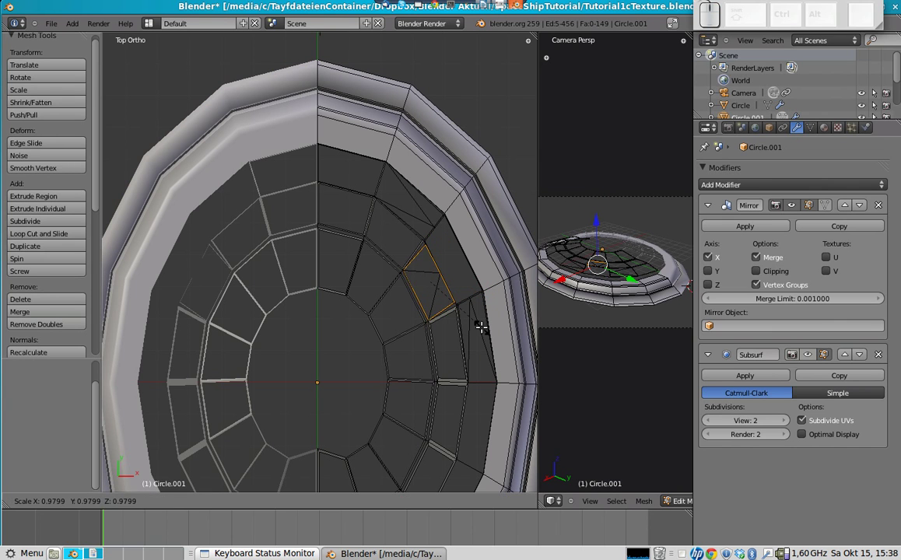
{"action": "type", "text": "0."}
{"action": "key", "text": "Return"}
Examine the inner-ring and middle-ring frames with their mirrored copies in object mode, at an angle and from above.
{"action": "key", "text": "Tab"}
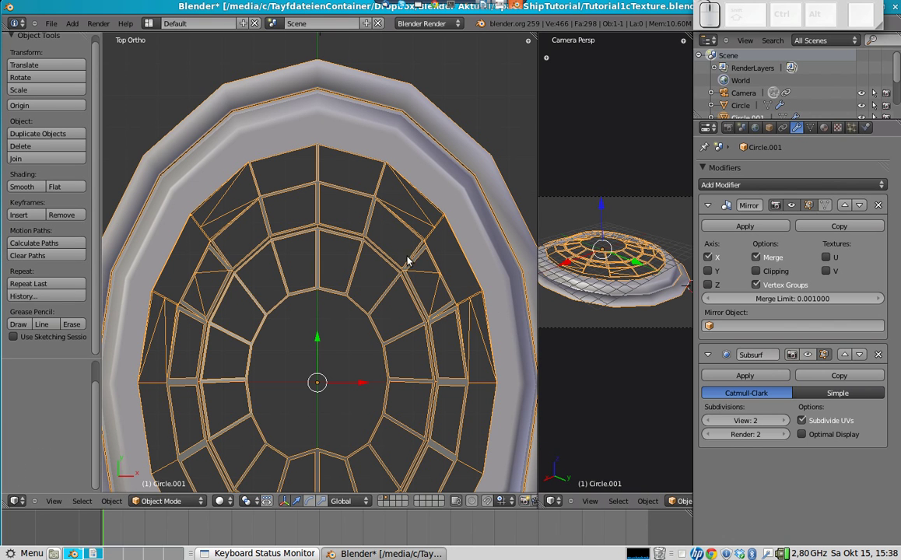
{"action": "scroll", "coordinate": [404, 280], "scroll_direction": "down", "scroll_amount": 1}
{"action": "key", "text": "Tab"}
{"action": "key", "text": "Tab"}
{"action": "middle_click_drag", "start_coordinate": [295, 376], "coordinate": [255, 307]}
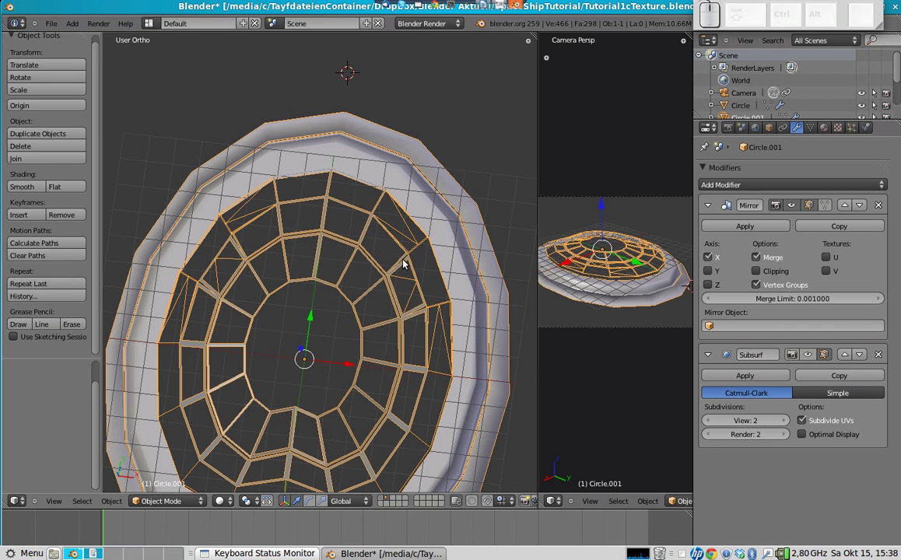
{"action": "scroll", "coordinate": [376, 328], "scroll_direction": "down", "scroll_amount": 2}
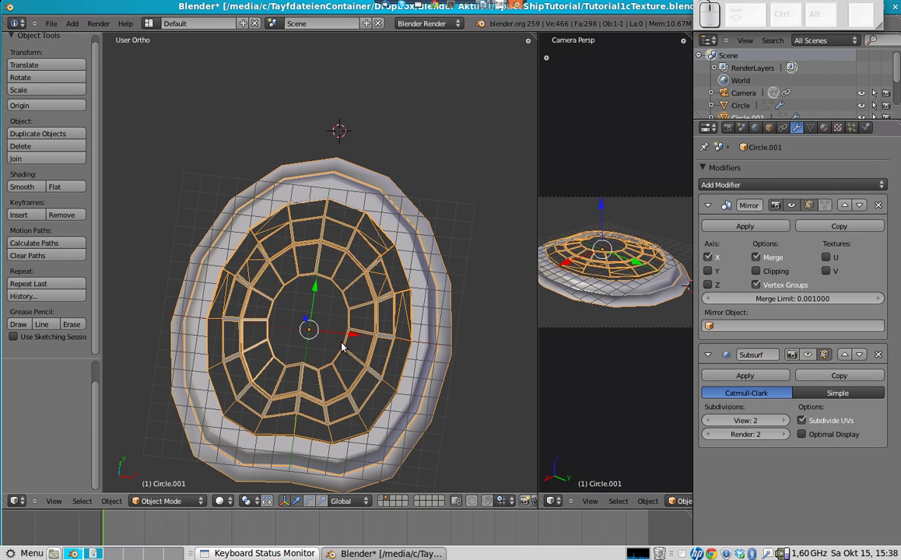
{"action": "key", "text": "KP_7"}
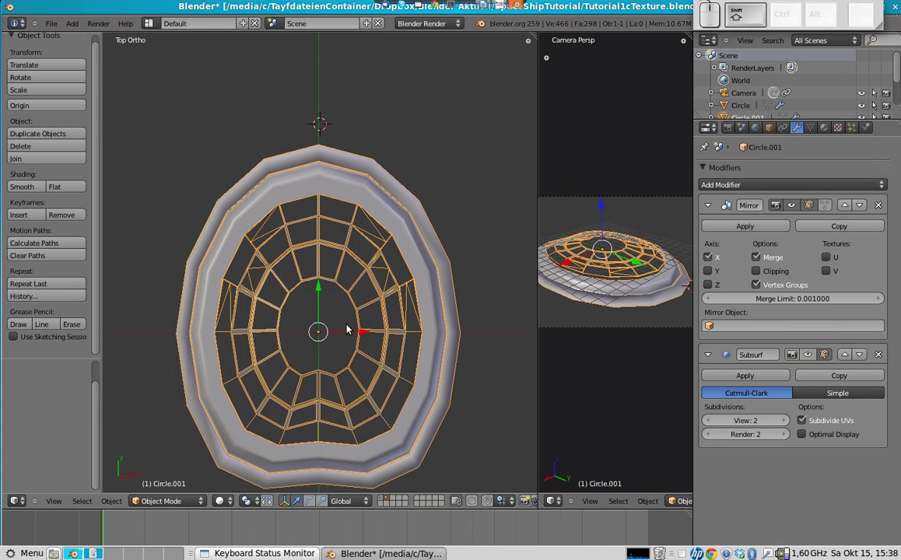
Select the four edges of the outer-ring cell beside the lower mirror line in edit mode.
{"action": "middle_click_drag", "start_coordinate": [385, 351], "coordinate": [385, 279], "text": "shift"}
{"action": "key", "text": "Tab"}
{"action": "scroll", "coordinate": [394, 296], "scroll_direction": "up", "scroll_amount": 5}
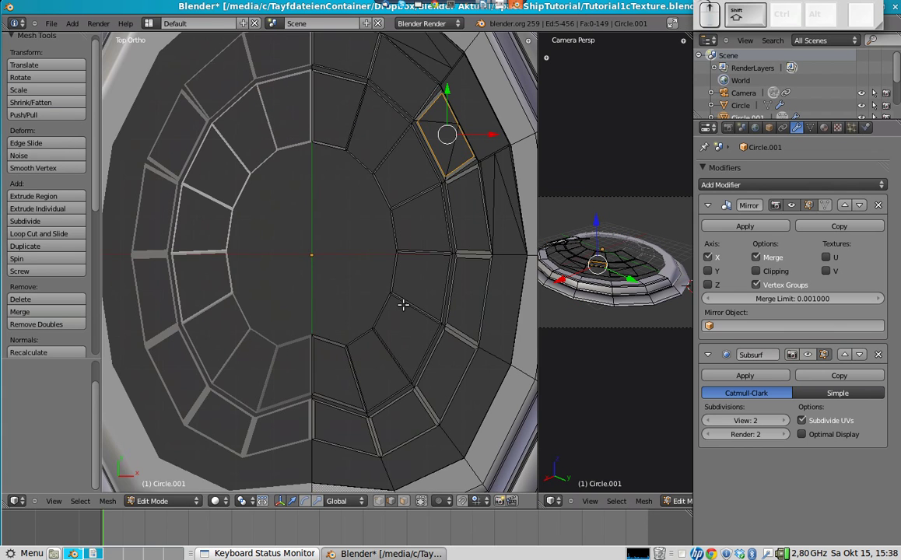
{"action": "right_click", "coordinate": [303, 371]}
{"action": "right_click", "coordinate": [292, 380], "text": "shift"}
{"action": "right_click", "coordinate": [312, 406], "text": "shift"}
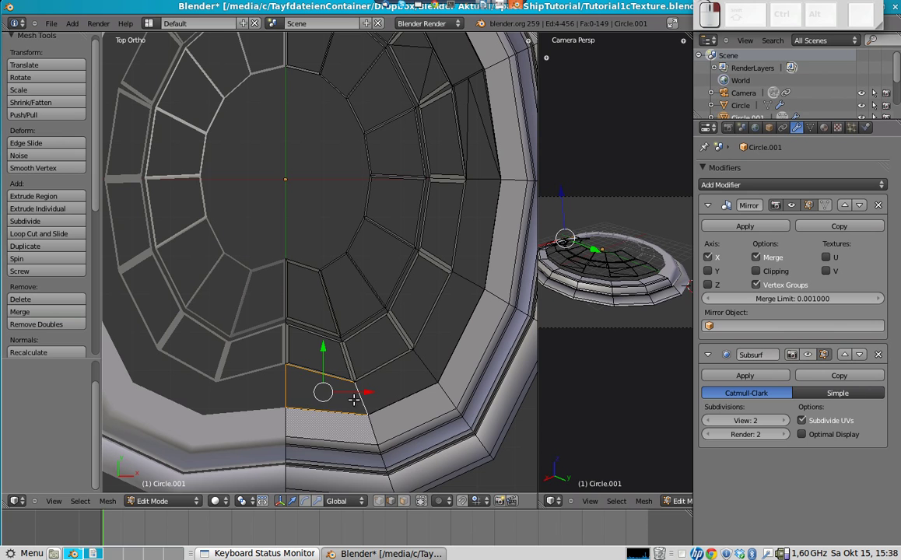
Show layer 1 together with layer 2, compare the framed cells with the original hull in object mode, and return to edit mode.
{"action": "key", "text": "Tab"}
{"action": "scroll", "coordinate": [370, 347], "scroll_direction": "down", "scroll_amount": 3}
{"action": "scroll", "coordinate": [370, 347], "scroll_direction": "down", "scroll_amount": 1}
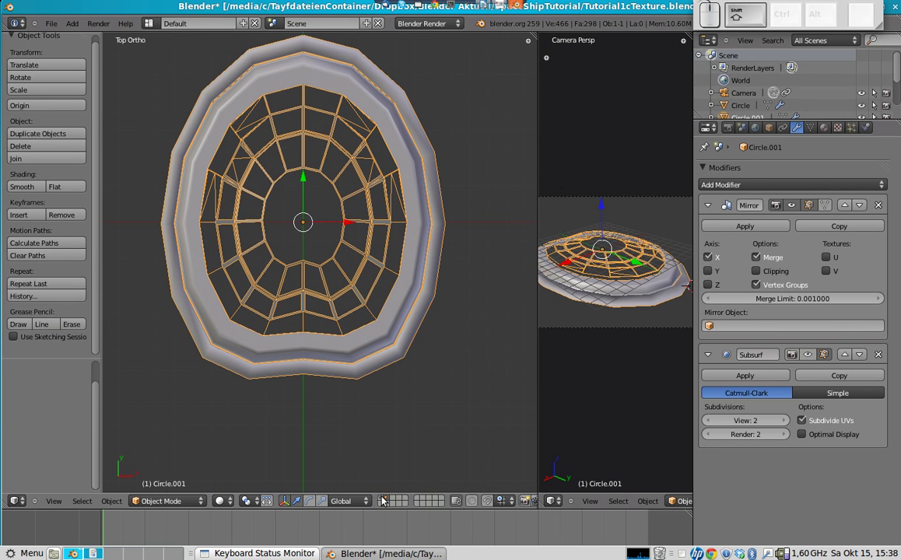
{"action": "key", "text": "1"}
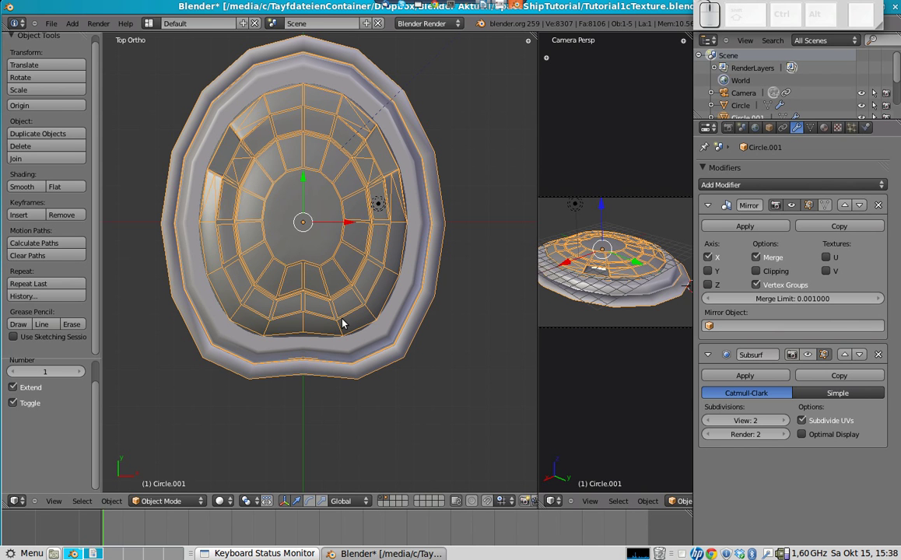
{"action": "middle_click_drag", "start_coordinate": [345, 324], "coordinate": [342, 277]}
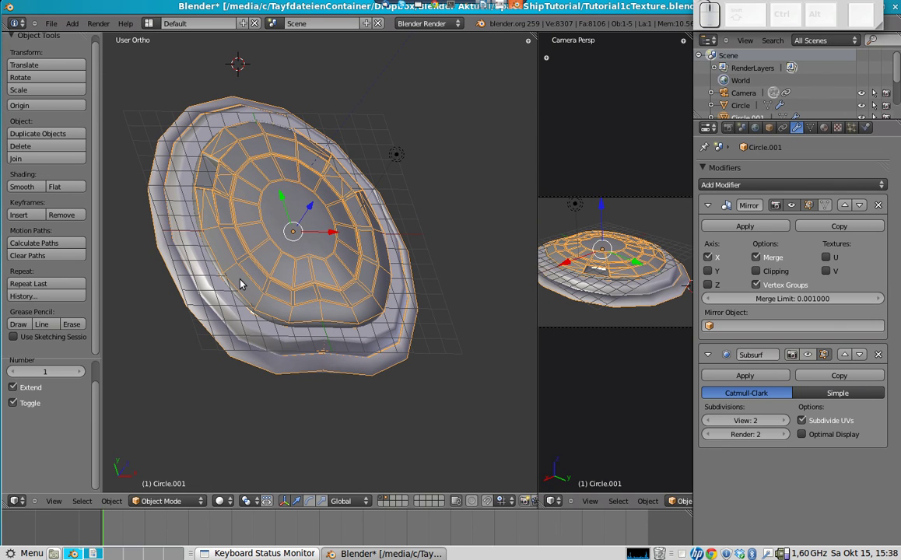
{"action": "key", "text": "KP_7"}
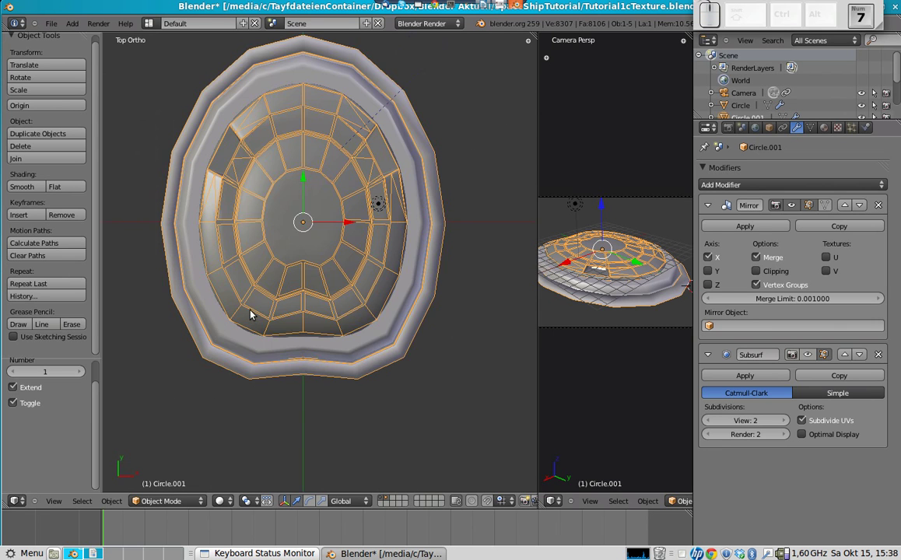
{"action": "key", "text": "Tab"}
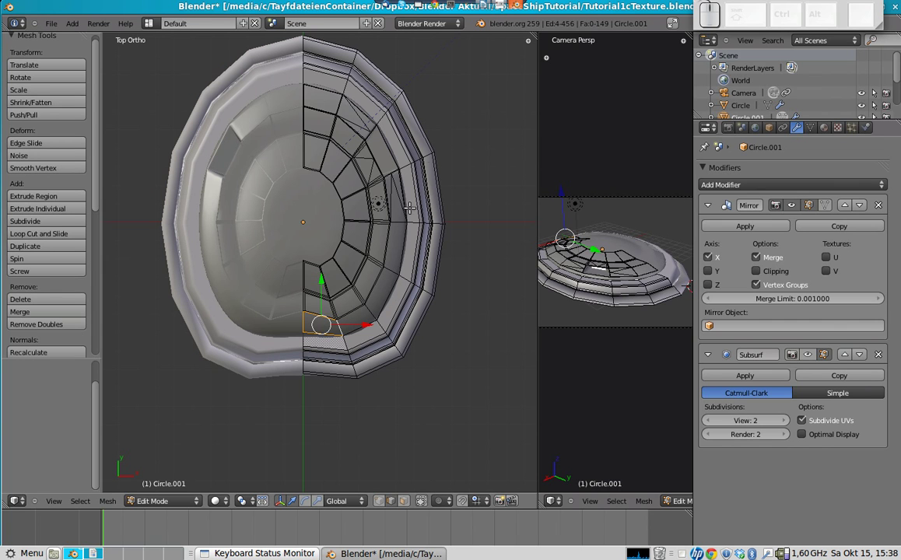
Extrude the selected edges of the outer-ring cell beside the lower mirror line and scale them to 0.9.
{"action": "type", "text": "s.9"}
{"action": "key", "text": "Return"}
{"action": "scroll", "coordinate": [446, 396], "scroll_direction": "up", "scroll_amount": 4}
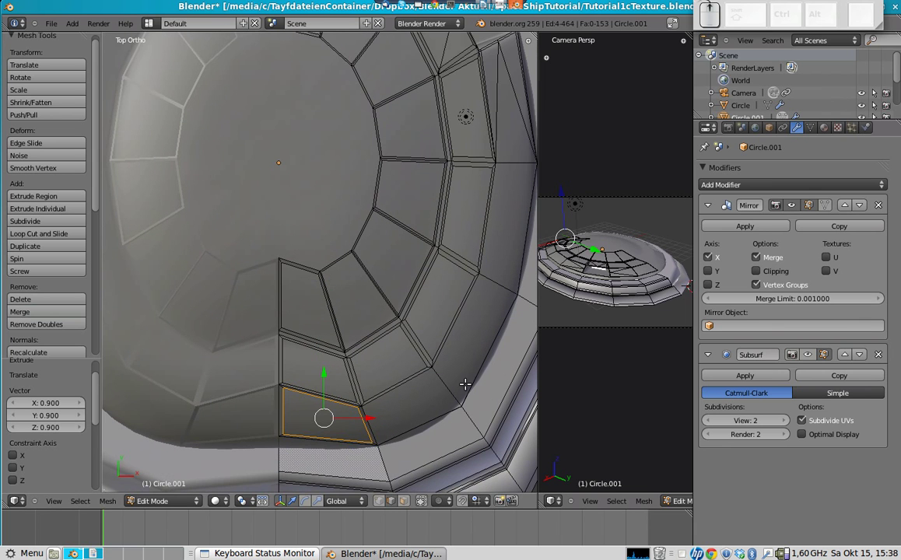
Select the edges of the second outer-ring cell from the lower mirror line, extrude them and scale them to 0.9.
{"action": "right_click", "coordinate": [370, 382], "text": "shift"}
{"action": "right_click", "coordinate": [391, 392], "text": "shift"}
{"action": "right_click", "coordinate": [424, 354], "text": "shift"}
{"action": "type", "text": "es"}
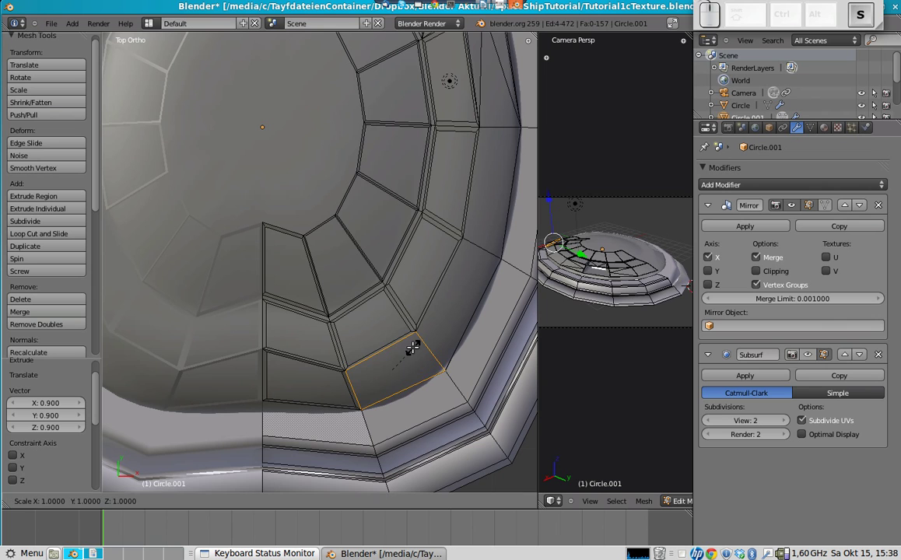
{"action": "type", "text": ".9"}
{"action": "key", "text": "Return"}
Select the four edges of the third outer-ring cell from the lower mirror line, extrude them and scale them to 0.9.
{"action": "right_click", "coordinate": [423, 344]}
{"action": "right_click", "coordinate": [436, 313], "text": "shift"}
{"action": "right_click", "coordinate": [465, 324], "text": "shift"}
{"action": "right_click", "coordinate": [481, 252], "text": "shift"}
{"action": "type", "text": "es0."}
{"action": "key", "text": "Return"}
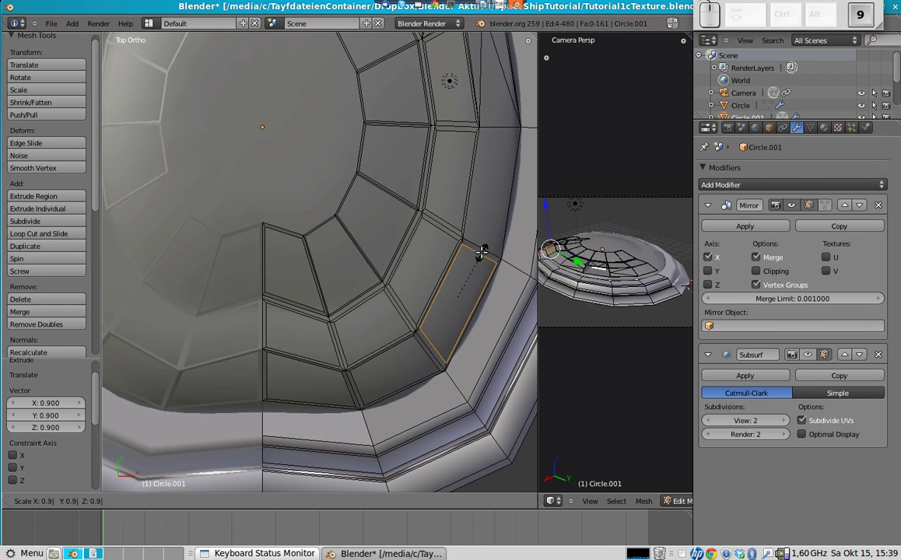
{"action": "right_click", "coordinate": [463, 308]}
Select the four edges of the outer-ring cell directly below the X axis, extrude them and scale them to 0.9.
{"action": "middle_click_drag", "start_coordinate": [461, 204], "coordinate": [345, 299], "text": "shift"}
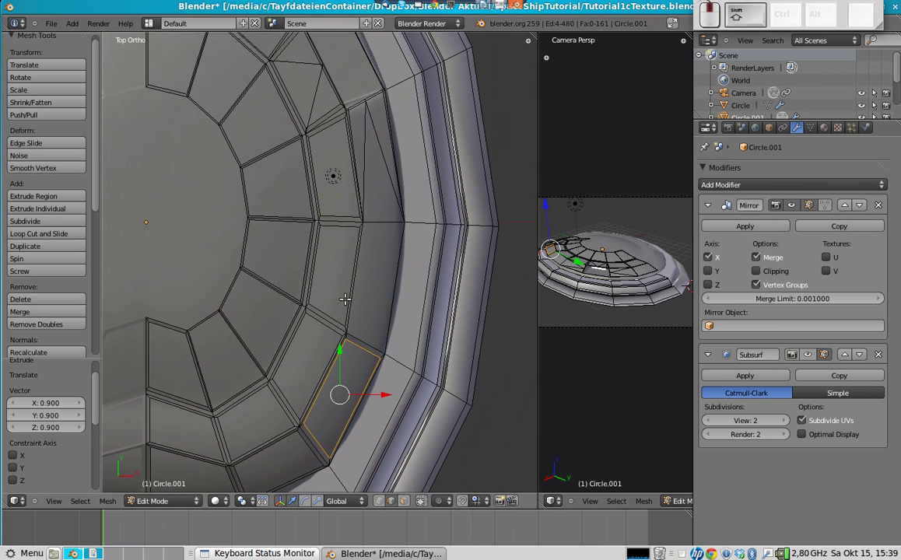
{"action": "right_click", "coordinate": [376, 345]}
{"action": "right_click", "coordinate": [362, 302], "text": "shift"}
{"action": "right_click", "coordinate": [393, 277], "text": "shift"}
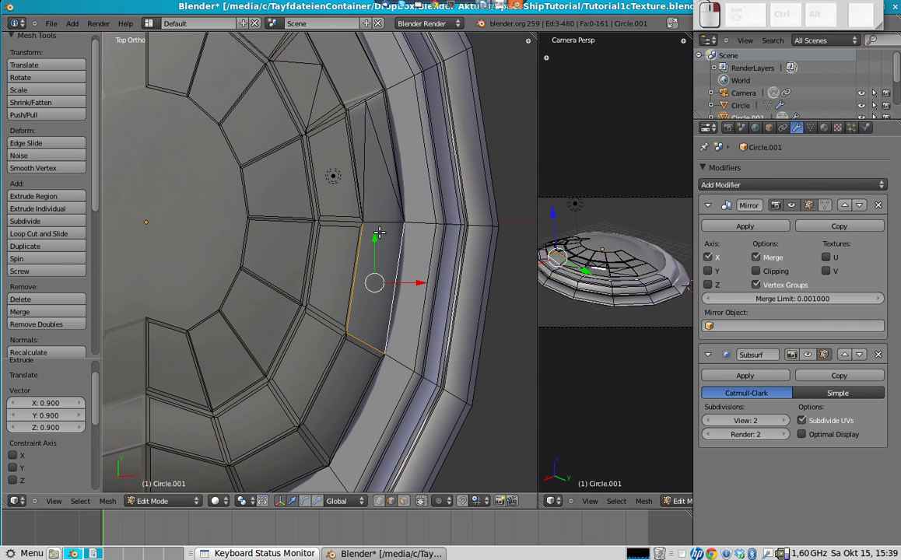
{"action": "type", "text": "es0."}
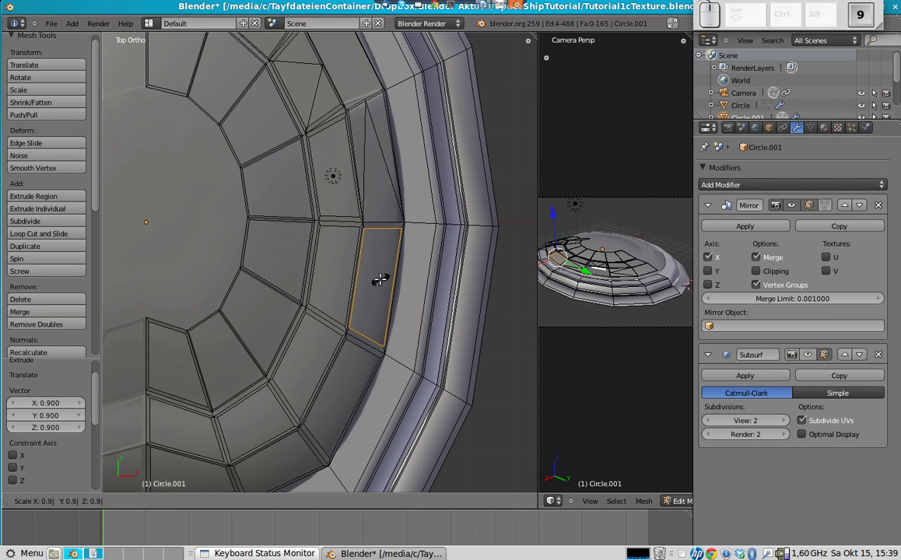
{"action": "key", "text": "Return"}
Select the edges outlining the outer-ring cell directly above the X axis, extrude them and scale them to 0.9.
{"action": "middle_click_drag", "start_coordinate": [379, 280], "coordinate": [450, 353], "text": "shift"}
{"action": "middle_click_drag", "start_coordinate": [412, 305], "coordinate": [403, 268], "text": "shift"}
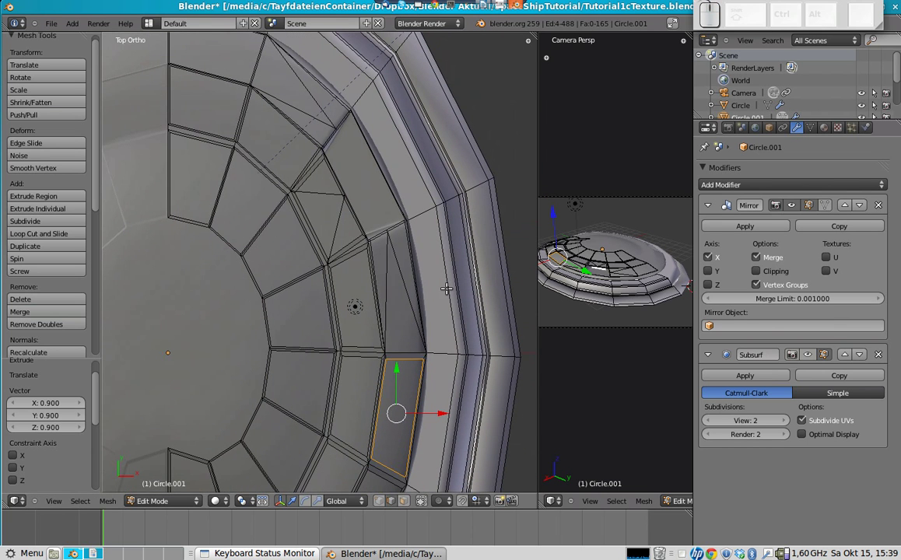
{"action": "right_click", "coordinate": [377, 247]}
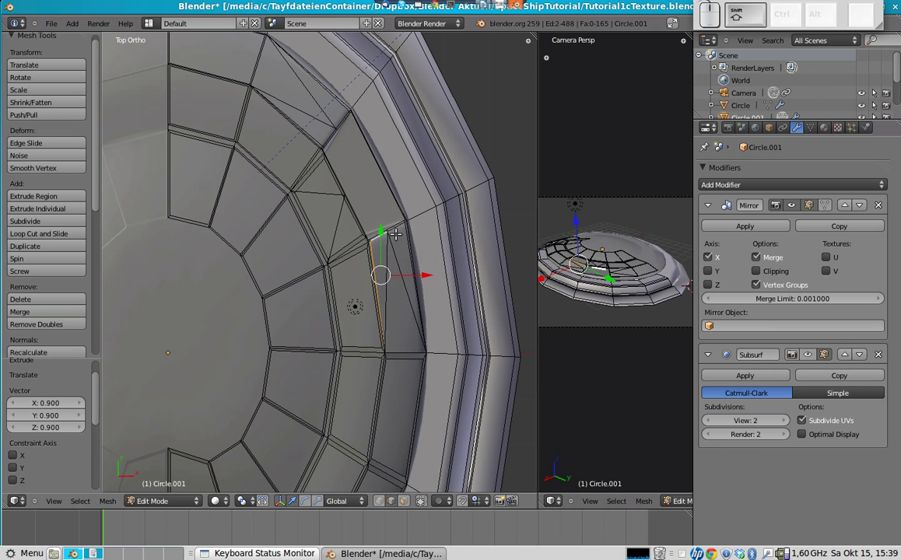
{"action": "right_click", "coordinate": [416, 311], "text": "shift"}
{"action": "right_click", "coordinate": [409, 348], "text": "shift"}
{"action": "type", "text": "es0.9"}
{"action": "key", "text": "Return"}
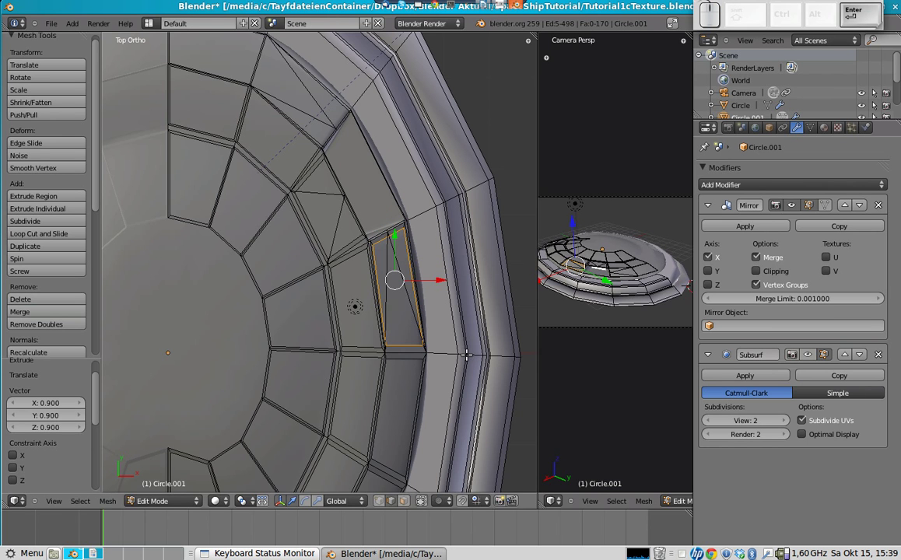
Render the saucer from object mode, examine the frame lines and gaps on both sides of the hull up close, and close the render.
{"action": "key", "text": "Tab"}
{"action": "scroll", "coordinate": [311, 167], "scroll_direction": "down", "scroll_amount": 2}
{"action": "middle_click_drag", "start_coordinate": [400, 330], "coordinate": [469, 243], "text": "shift"}
{"action": "key", "text": "F12"}
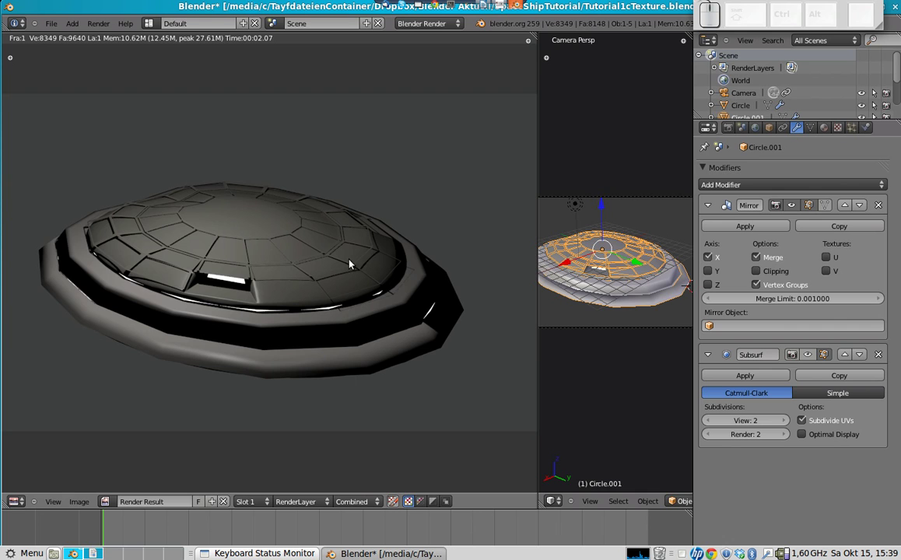
{"action": "scroll", "coordinate": [451, 248], "scroll_direction": "up", "scroll_amount": 4}
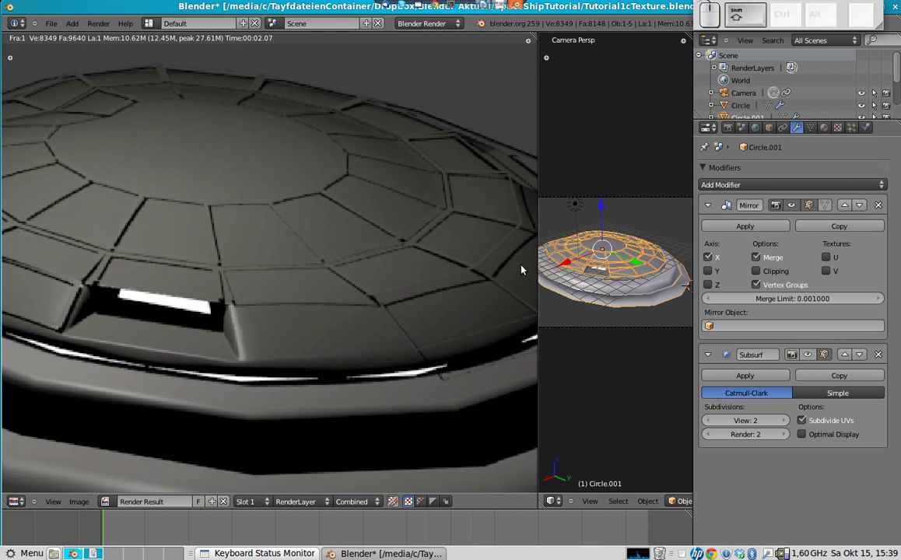
{"action": "middle_click_drag", "start_coordinate": [436, 262], "coordinate": [256, 243], "text": "shift"}
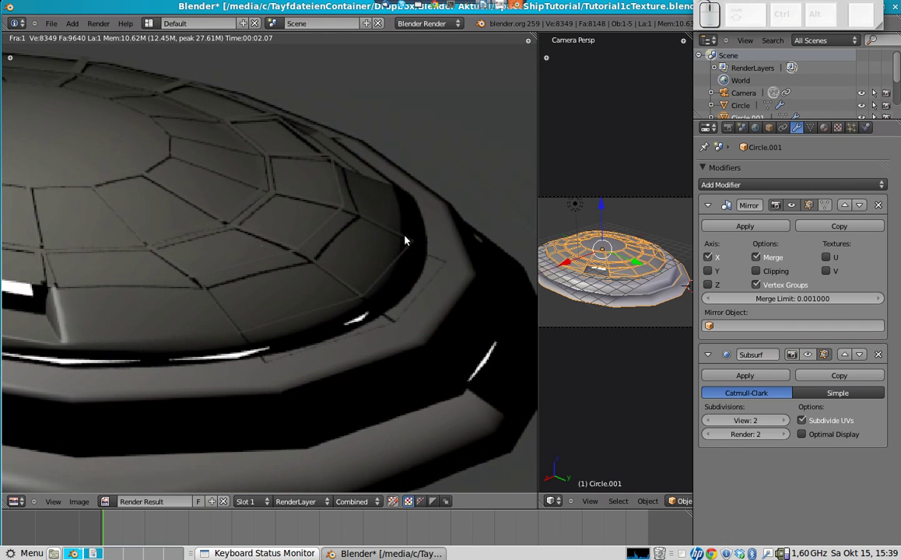
{"action": "scroll", "coordinate": [263, 256], "scroll_direction": "down", "scroll_amount": 2}
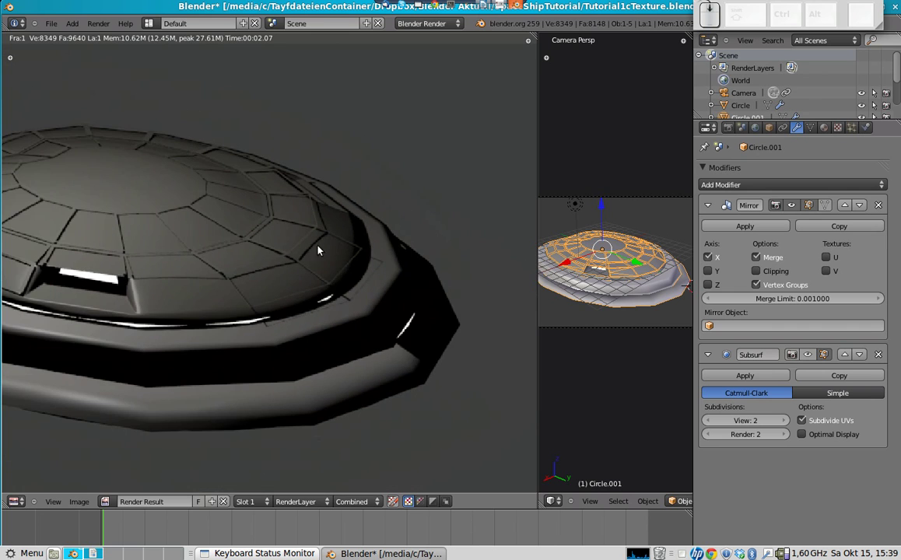
{"action": "middle_click_drag", "start_coordinate": [223, 248], "coordinate": [460, 281]}
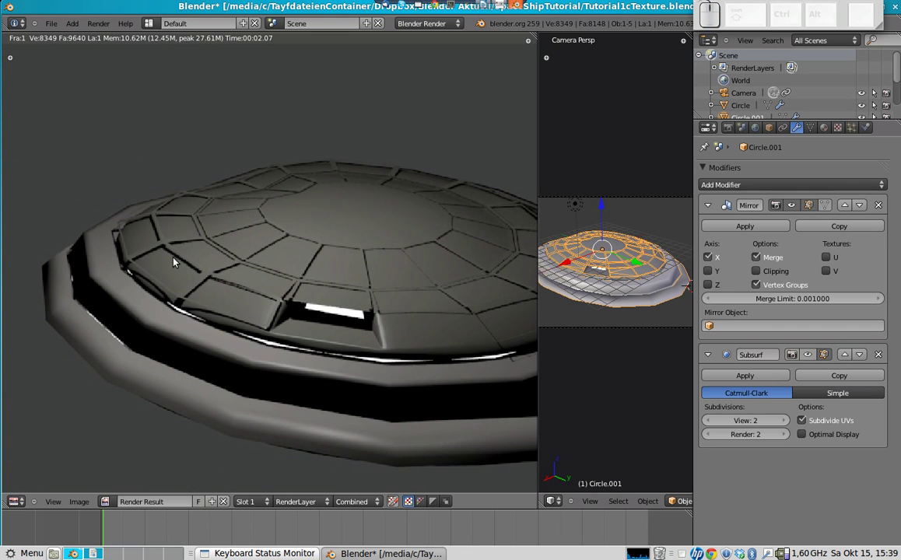
{"action": "scroll", "coordinate": [166, 304], "scroll_direction": "down", "scroll_amount": 1}
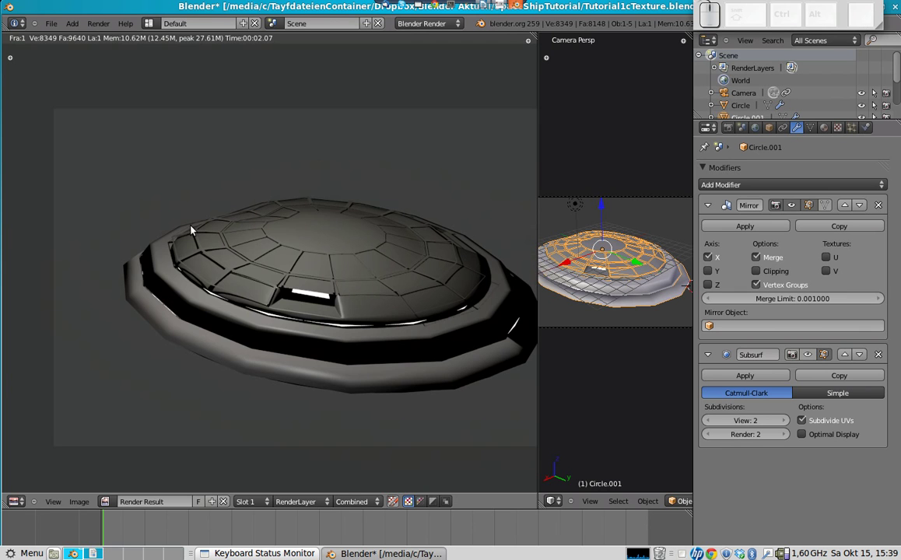
{"action": "key", "text": "Escape"}
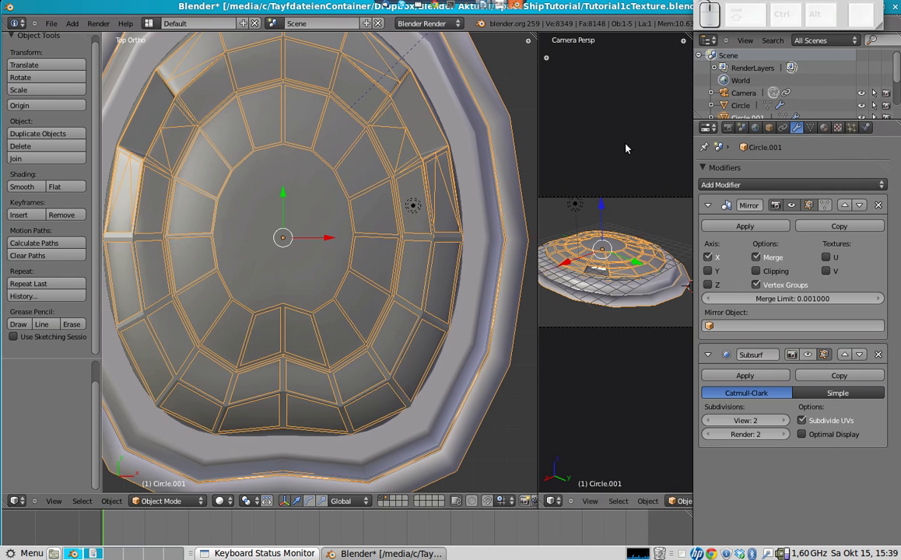
Open the HullUpperSaucer1 material settings of the framed hull and expand the Options section.
{"action": "scroll", "coordinate": [395, 169], "scroll_direction": "down", "scroll_amount": 1}
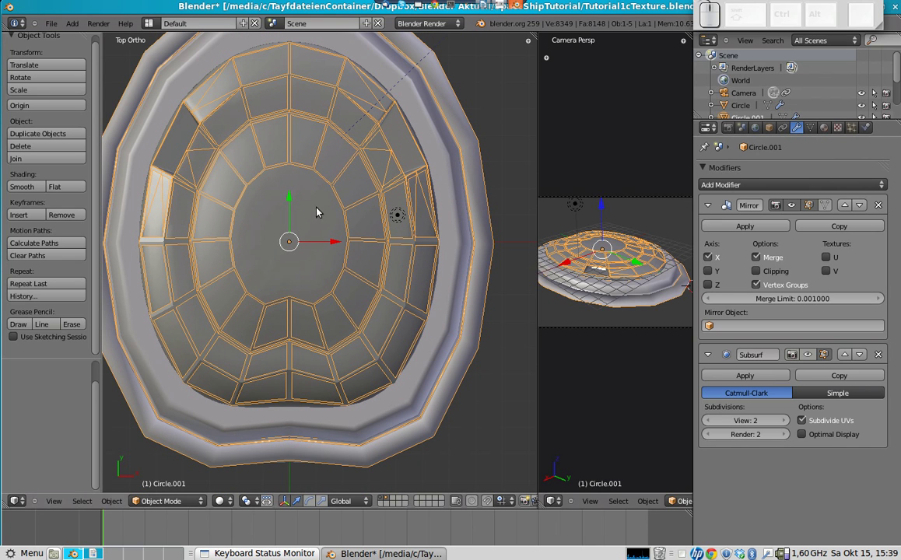
{"action": "key", "text": "a"}
{"action": "key", "text": "a"}
{"action": "left_click", "coordinate": [824, 127]}
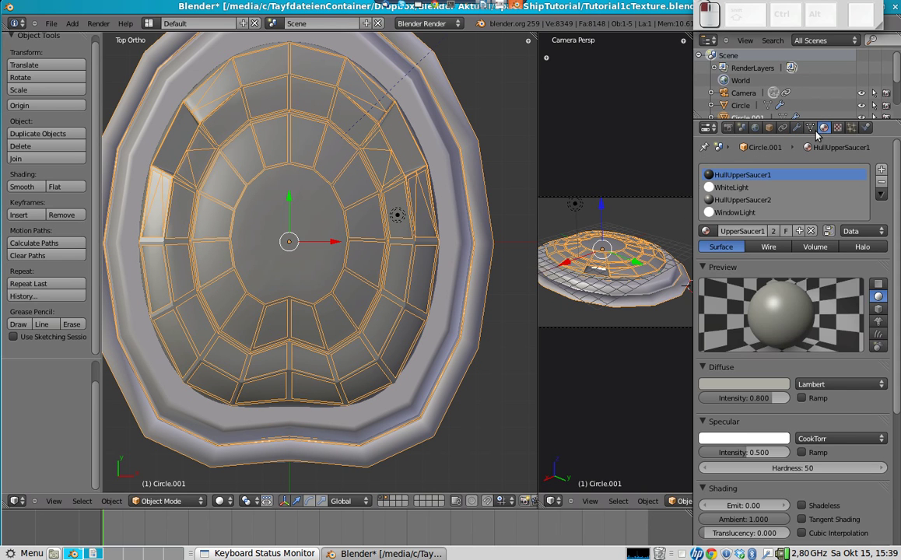
{"action": "scroll", "coordinate": [826, 435], "scroll_direction": "down", "scroll_amount": 5}
{"action": "scroll", "coordinate": [719, 420], "scroll_direction": "down", "scroll_amount": 4}
{"action": "left_click", "coordinate": [719, 409]}
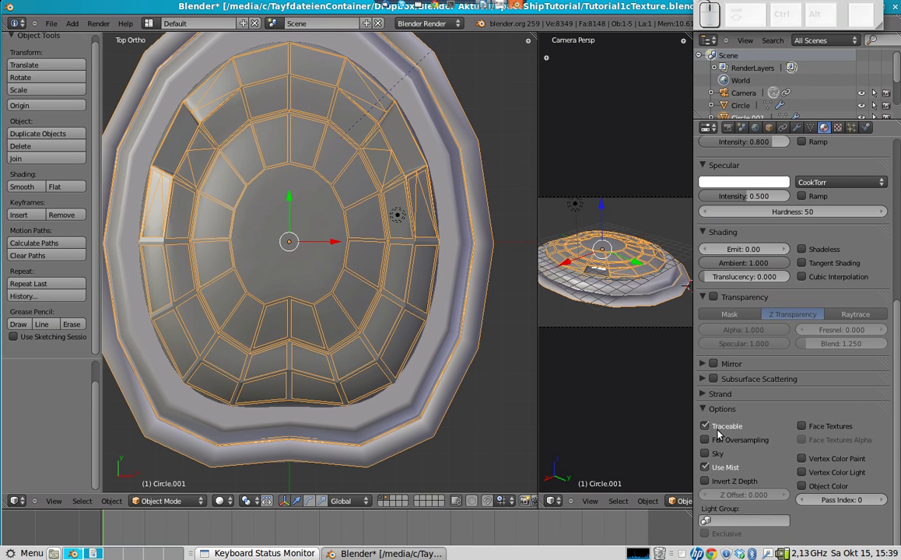
Look through the framed hull's mesh data and object settings, including its display and duplication options.
{"action": "left_click", "coordinate": [810, 127]}
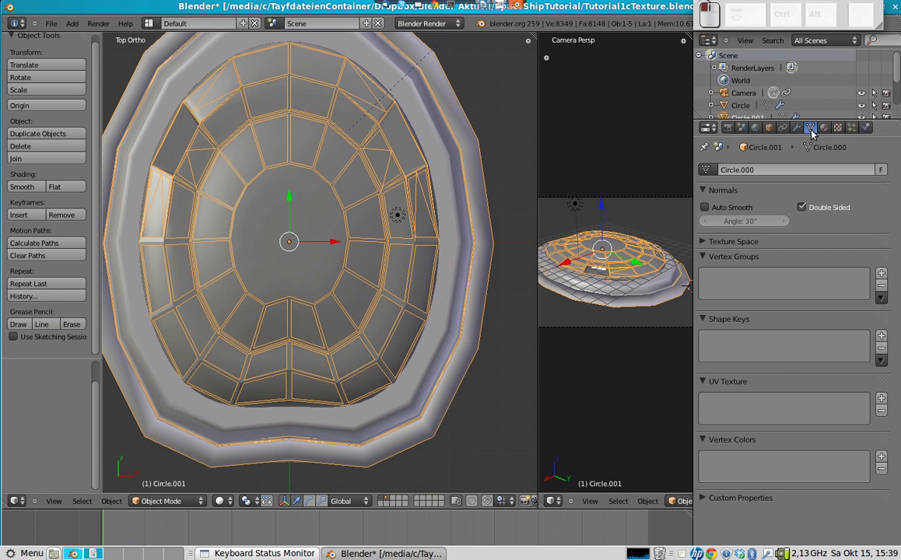
{"action": "left_click", "coordinate": [769, 128]}
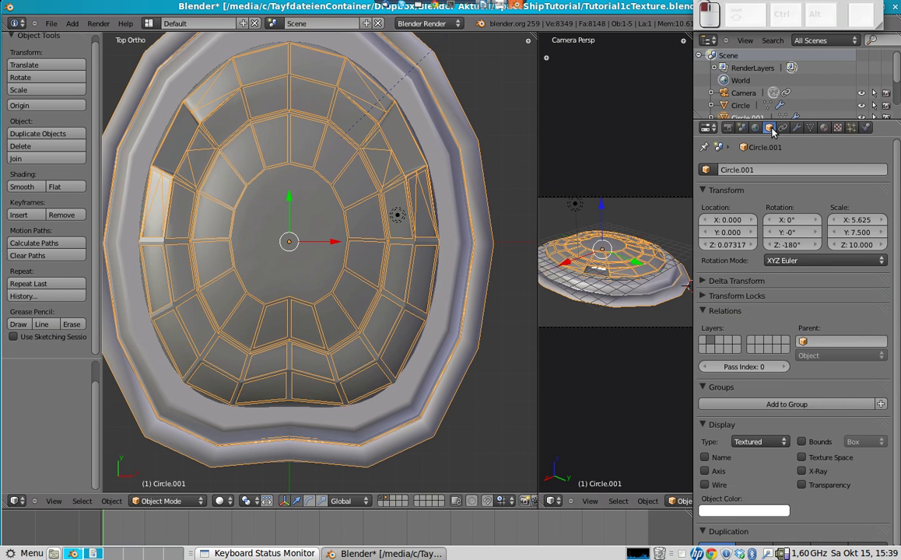
{"action": "scroll", "coordinate": [823, 416], "scroll_direction": "down", "scroll_amount": 1}
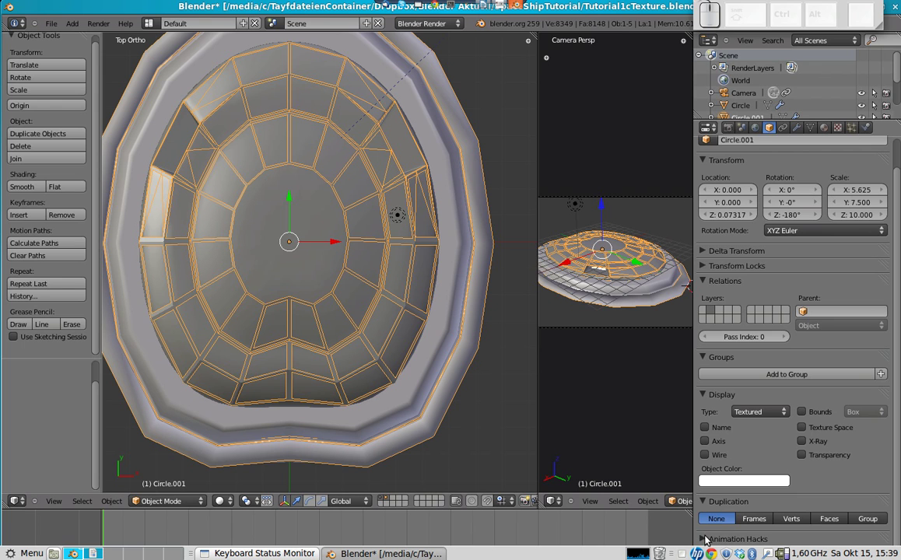
{"action": "key", "text": "ctrl+alt+KP_5"}
{"action": "scroll", "coordinate": [727, 510], "scroll_direction": "down", "scroll_amount": 1}
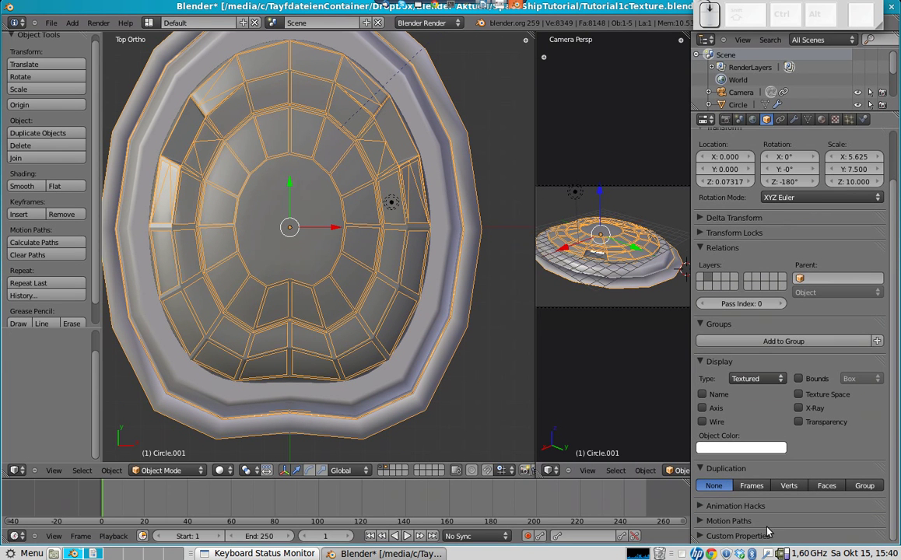
{"action": "scroll", "coordinate": [764, 265], "scroll_direction": "up", "scroll_amount": 2}
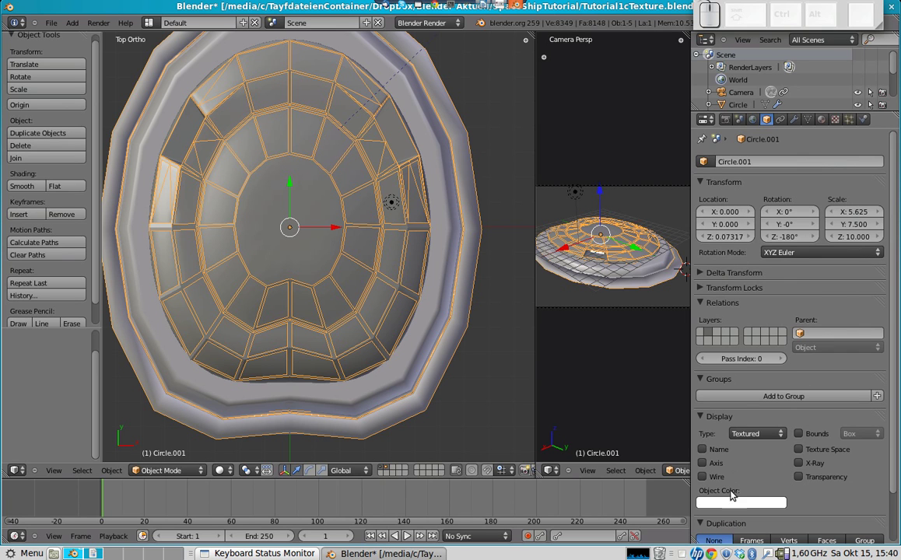
{"action": "scroll", "coordinate": [771, 330], "scroll_direction": "down", "scroll_amount": 3}
{"action": "scroll", "coordinate": [761, 421], "scroll_direction": "up", "scroll_amount": 3}
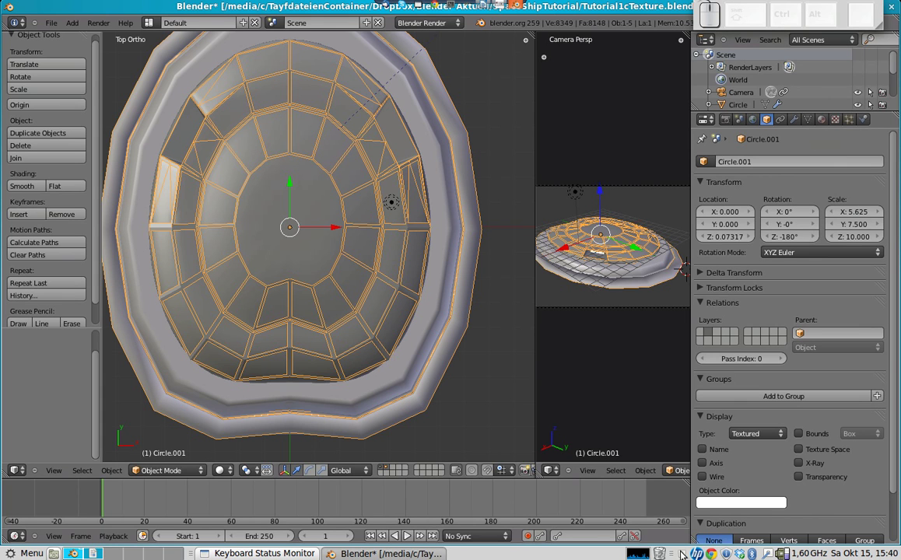
Return to the framed hull's material settings and expand the Shadow section to inspect its options.
{"action": "right_click", "coordinate": [682, 555]}
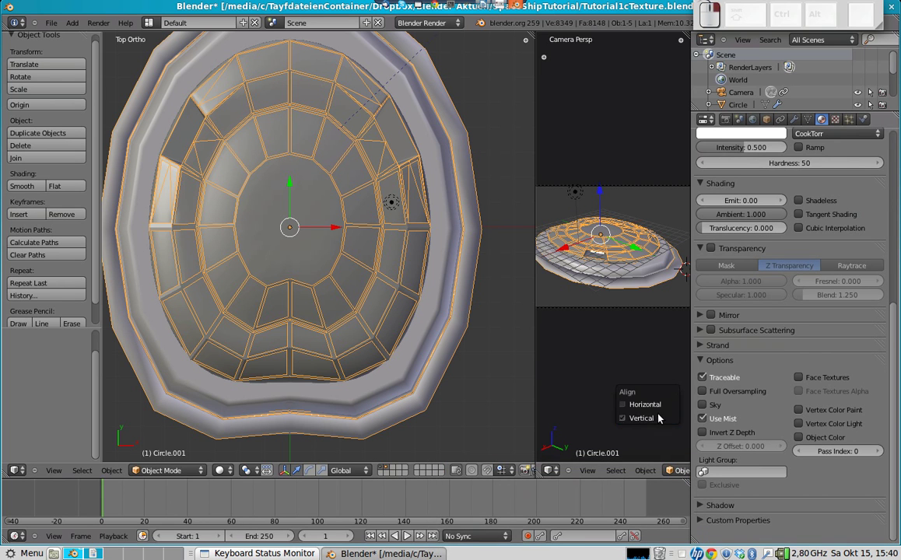
{"action": "scroll", "coordinate": [737, 180], "scroll_direction": "up", "scroll_amount": 1}
{"action": "key", "text": "Tab"}
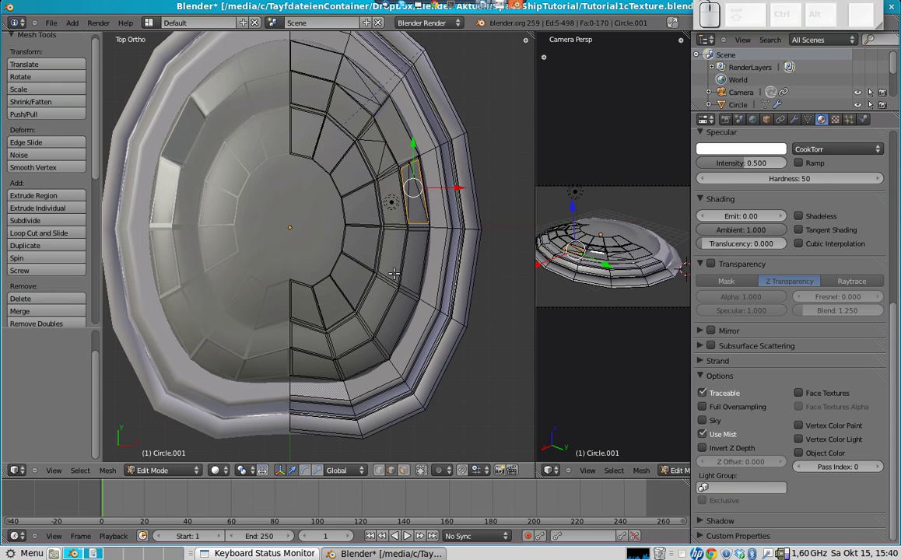
{"action": "key", "text": "Tab"}
{"action": "key", "text": "Tab"}
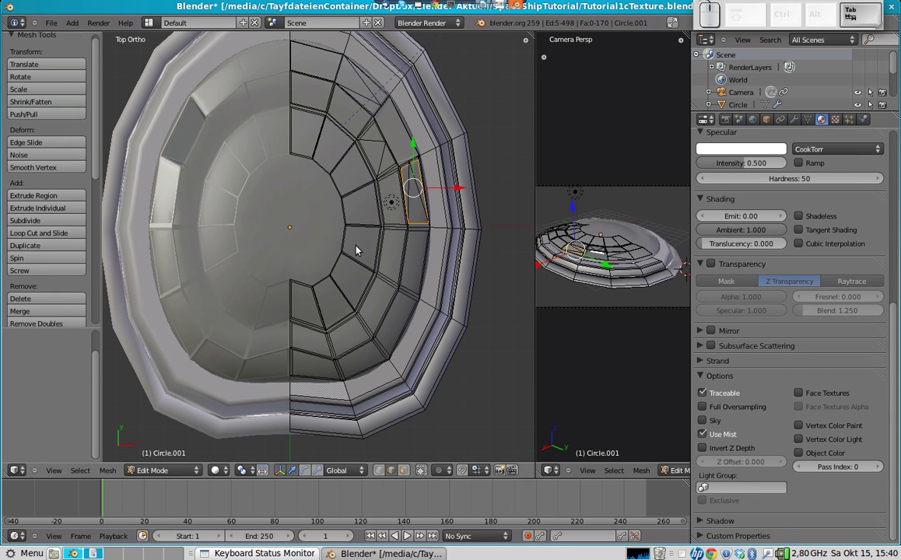
{"action": "key", "text": "Tab"}
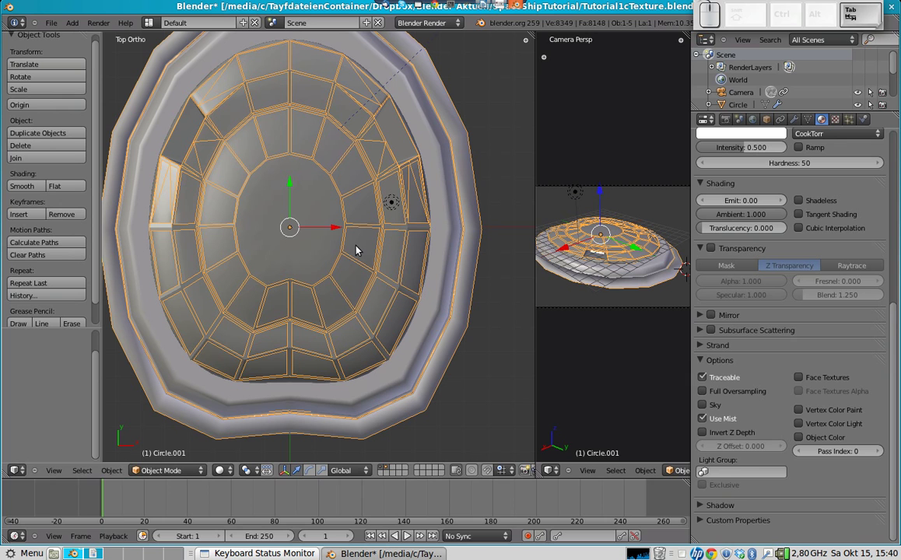
{"action": "left_click", "coordinate": [710, 506]}
{"action": "scroll", "coordinate": [743, 396], "scroll_direction": "down", "scroll_amount": 3}
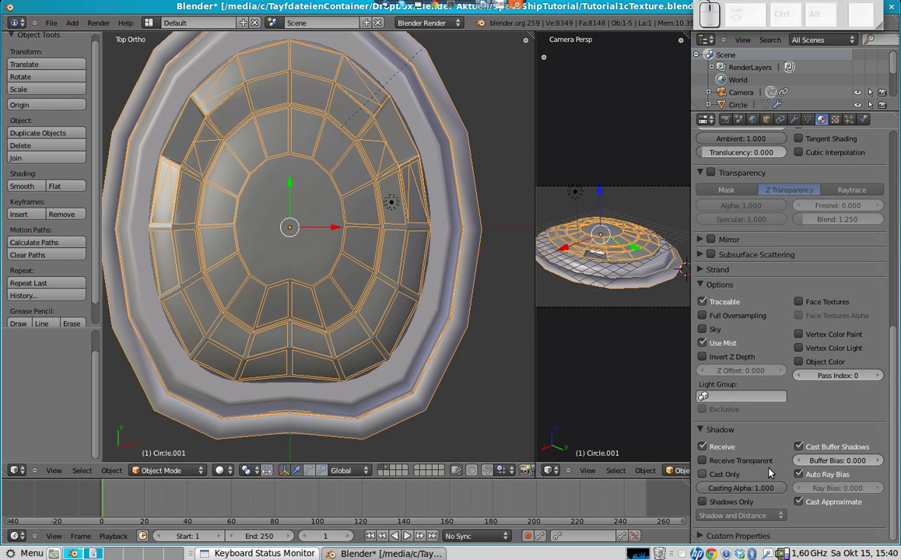
Select the underlying hull and turn off Receive in the Shadow settings of its HullUpperSaucer1 material.
{"action": "middle_click_drag", "start_coordinate": [328, 251], "coordinate": [427, 152]}
{"action": "left_click", "coordinate": [821, 449]}
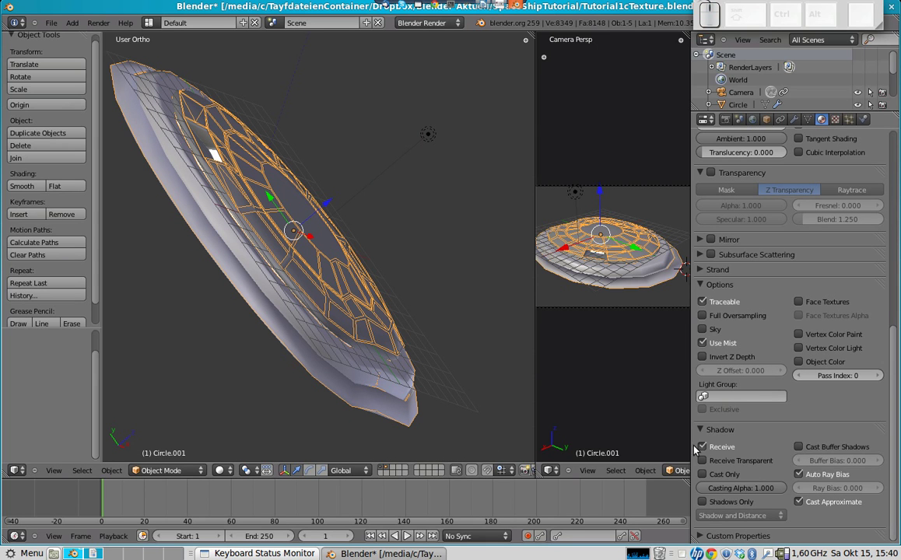
{"action": "right_click", "coordinate": [300, 354]}
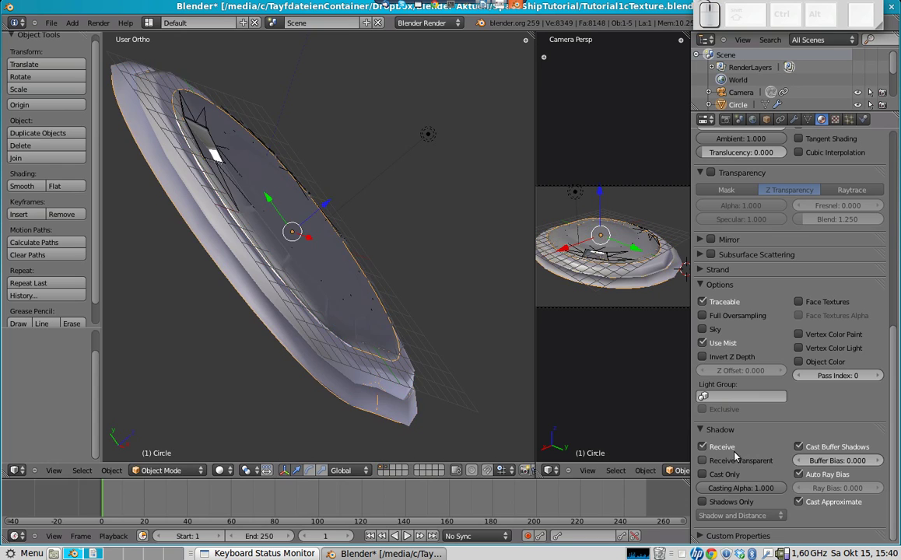
{"action": "middle_click_drag", "start_coordinate": [338, 238], "coordinate": [245, 288]}
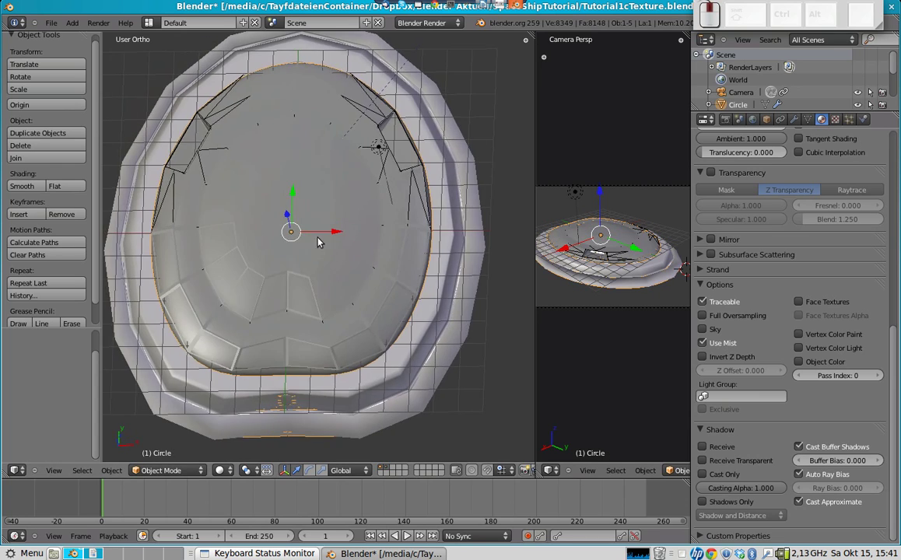
Select the framed hull and make its HullUpperSaucer1 material a single-user copy.
{"action": "mouse_move", "coordinate": [318, 243]}
{"action": "middle_mouse_down"}
{"action": "mouse_move", "coordinate": [292, 300]}
{"action": "mouse_move", "coordinate": [413, 213]}
{"action": "mouse_move", "coordinate": [324, 231]}
{"action": "middle_mouse_up"}
{"action": "key", "text": "KP_7"}
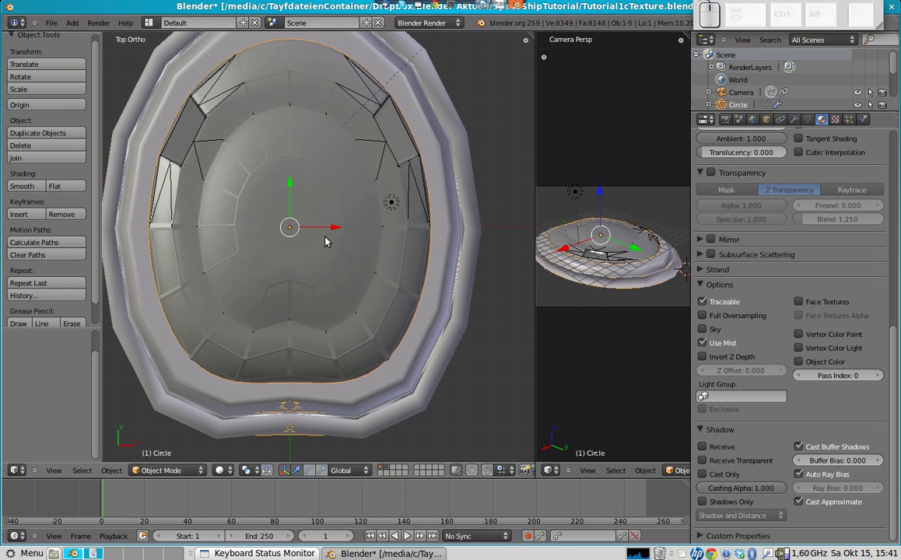
{"action": "right_click", "coordinate": [285, 329]}
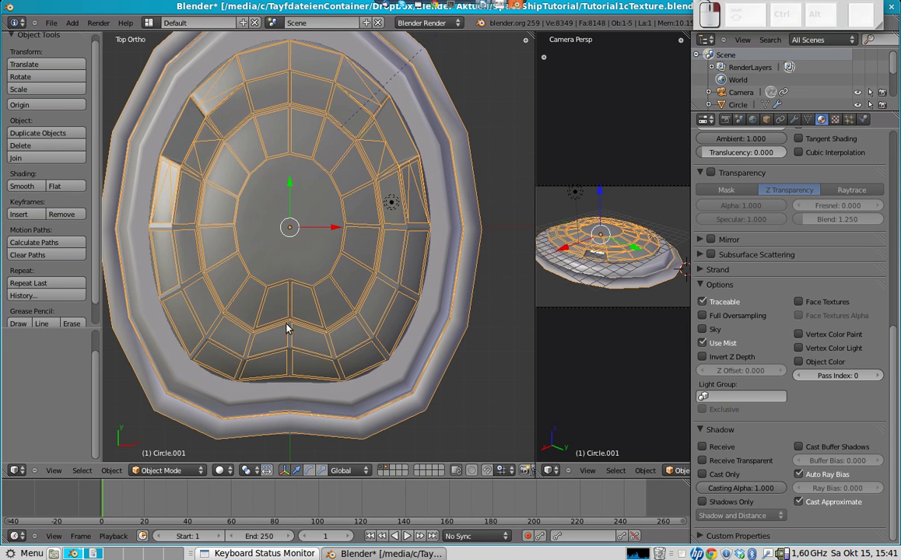
{"action": "right_click", "coordinate": [306, 242]}
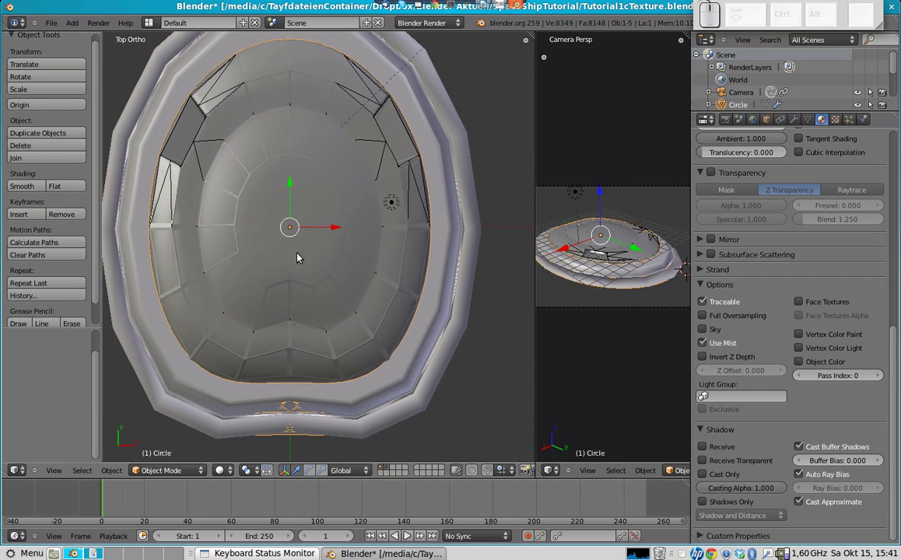
{"action": "right_click", "coordinate": [293, 286]}
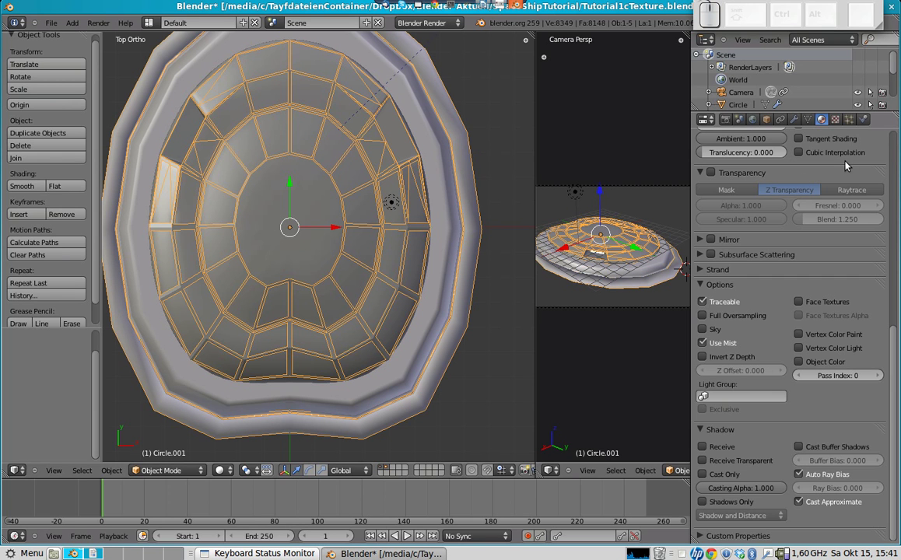
{"action": "scroll", "coordinate": [819, 307], "scroll_direction": "up", "scroll_amount": 10}
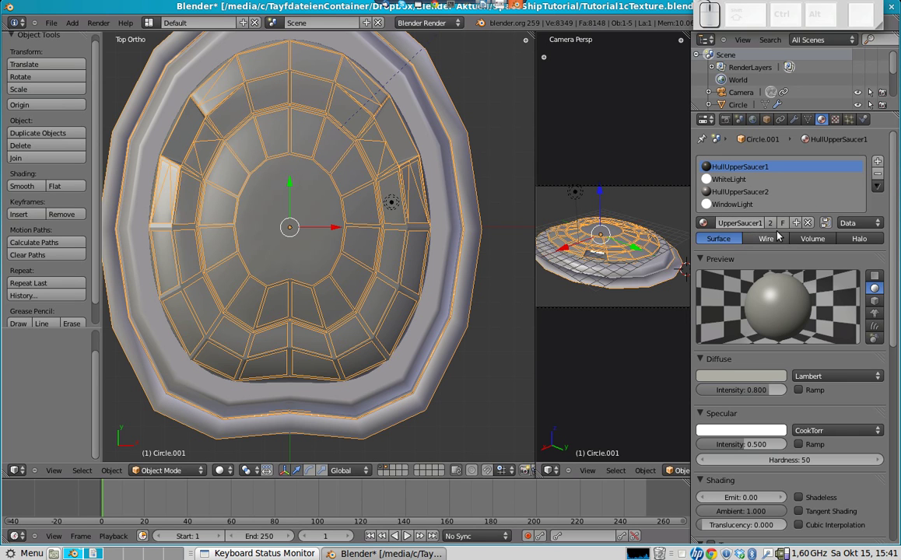
{"action": "left_click", "coordinate": [771, 223]}
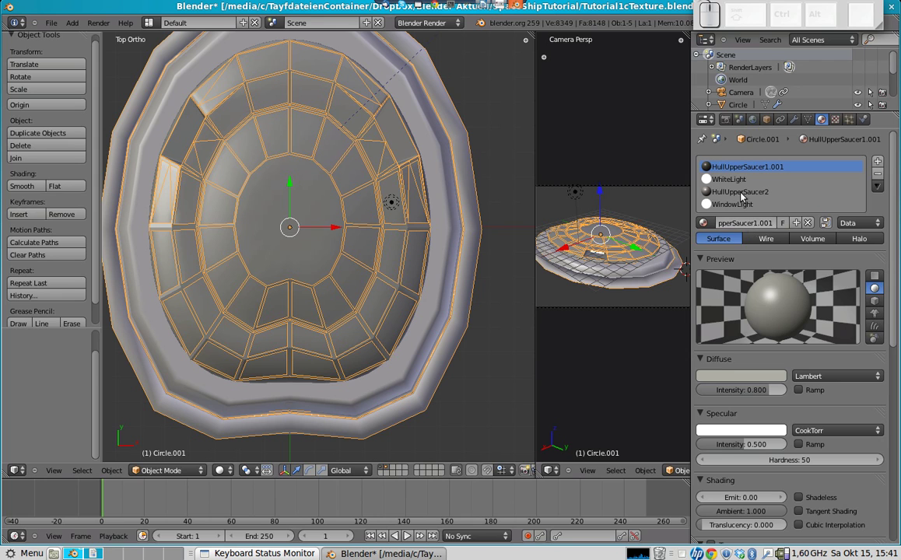
Rename the framed hull's copied material to HullGrid.
{"action": "type", "text": "U"}
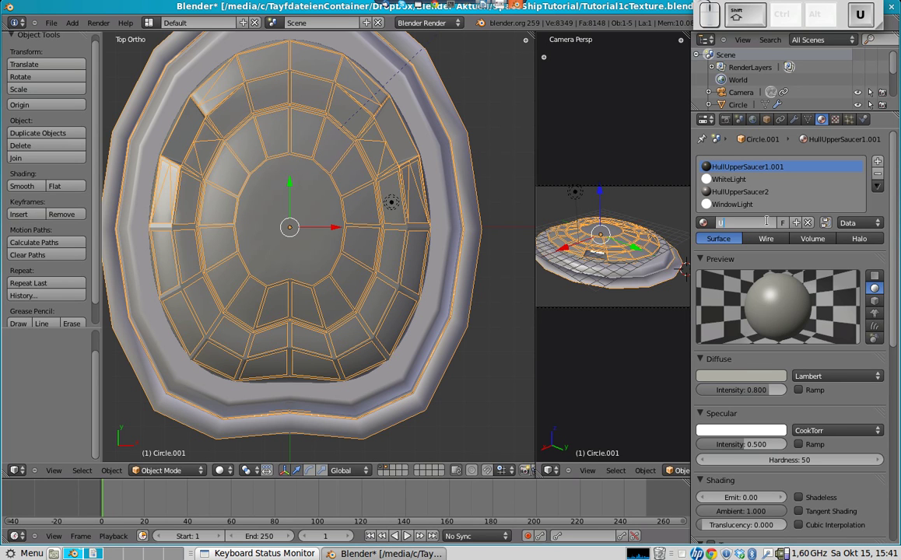
{"action": "type", "text": "LLgRID"}
{"action": "key", "text": "Return"}
{"action": "left_click", "coordinate": [768, 224]}
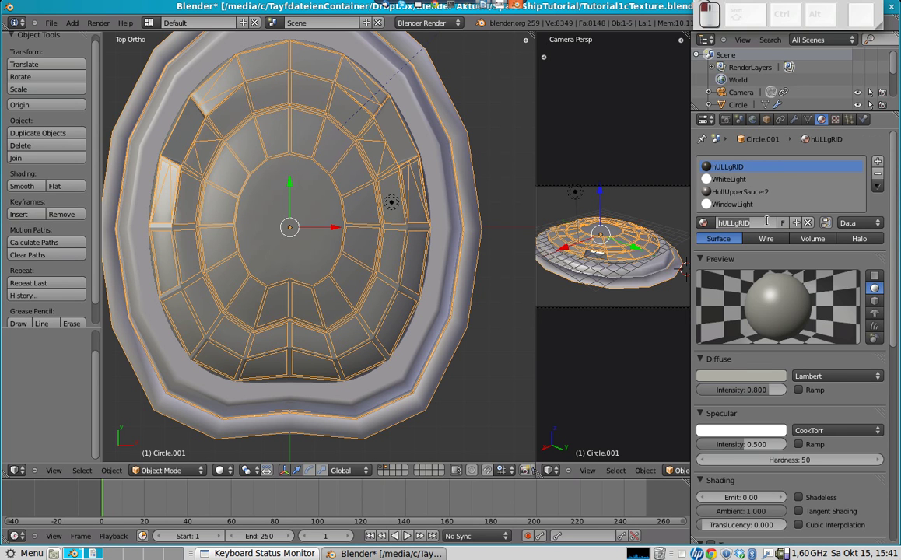
{"action": "type", "text": "h"}
{"action": "type", "text": "ull"}
{"action": "type", "text": "Grid"}
{"action": "key", "text": "Return"}
Slightly darken the HullGrid material's diffuse colour, and render the saucer to check the frame lines.
{"action": "left_click", "coordinate": [757, 376]}
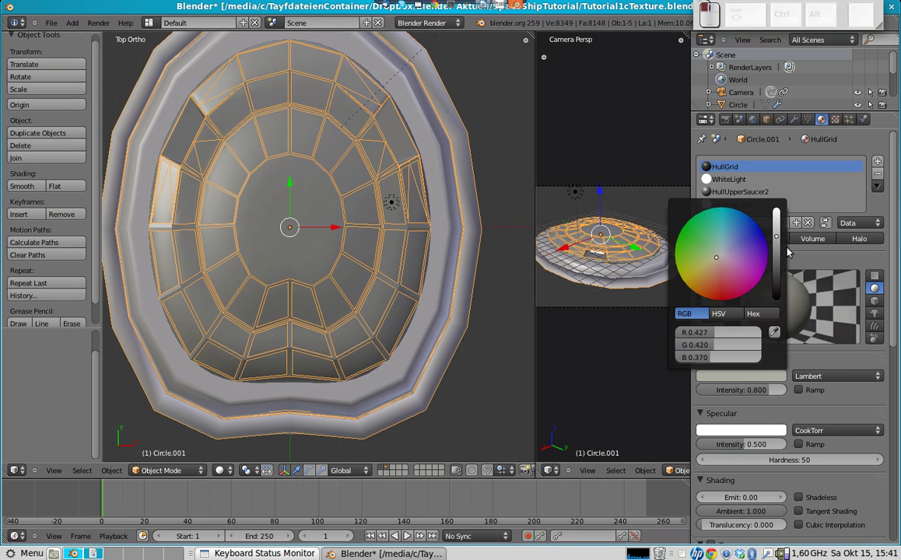
{"action": "left_click_drag", "start_coordinate": [777, 242], "coordinate": [778, 249]}
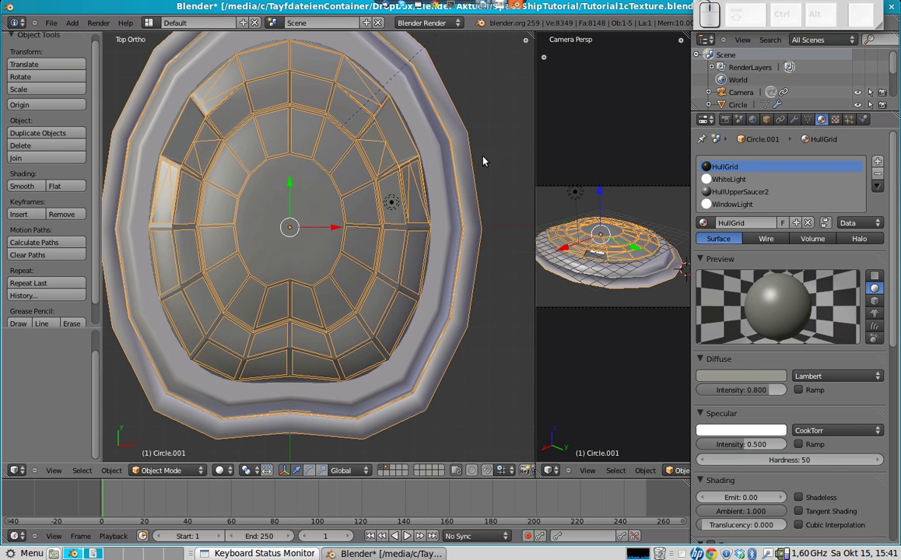
{"action": "key", "text": "Tab"}
{"action": "key", "text": "Tab"}
{"action": "key", "text": "F12"}
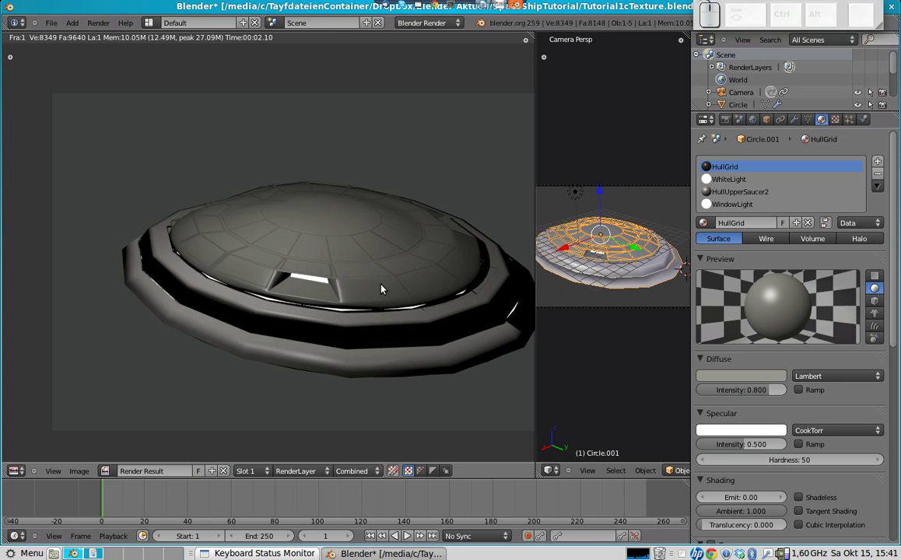
{"action": "key", "text": "Escape"}
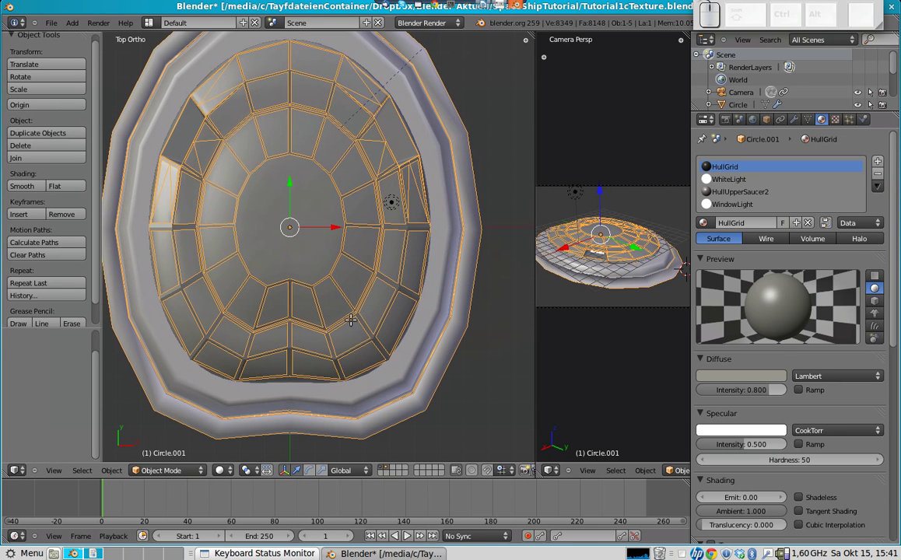
In edit mode, select all the linked frame faces around the hull cells and extrude them slightly along the global Z axis.
{"action": "key", "text": "Tab"}
{"action": "key", "text": "a"}
{"action": "key", "text": "a"}
{"action": "key", "text": "a"}
{"action": "key", "text": "l"}
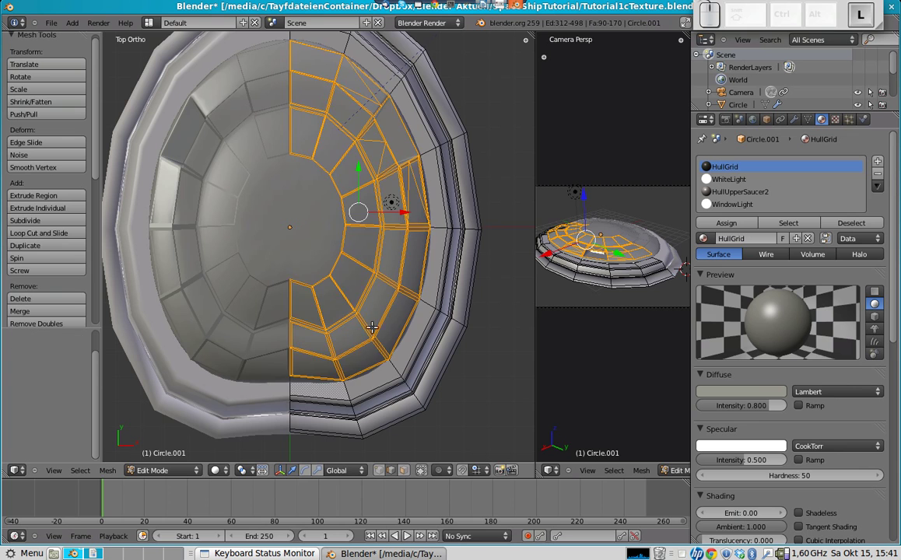
{"action": "middle_click_drag", "start_coordinate": [323, 318], "coordinate": [263, 294]}
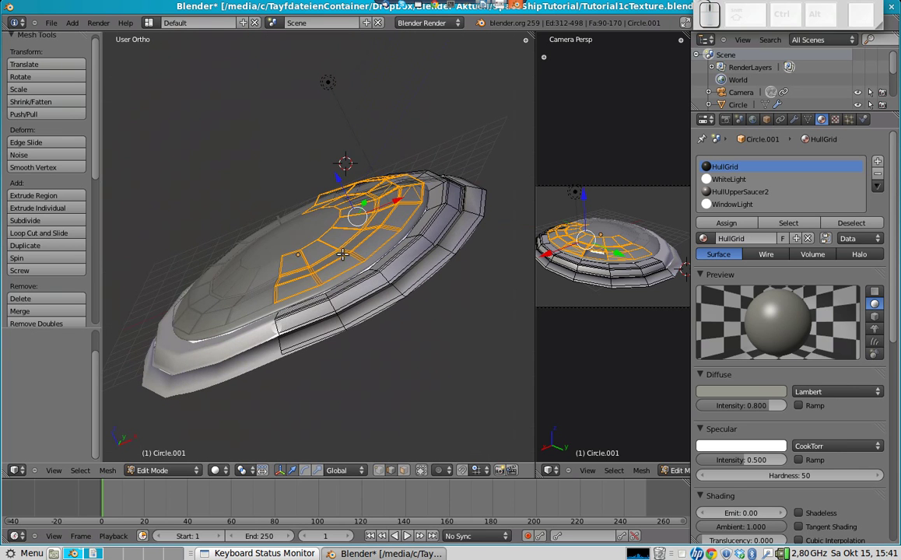
{"action": "middle_click_drag", "start_coordinate": [373, 201], "coordinate": [379, 270]}
{"action": "key", "text": "g"}
{"action": "key", "text": "z"}
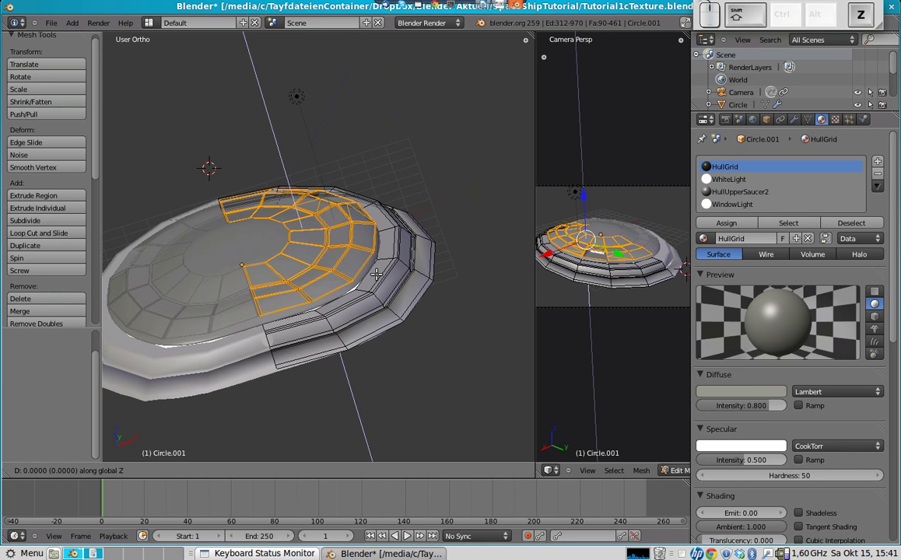
{"action": "left_click", "coordinate": [377, 271]}
Render the saucer from object mode to examine the extruded frames, and close the render.
{"action": "key", "text": "Tab"}
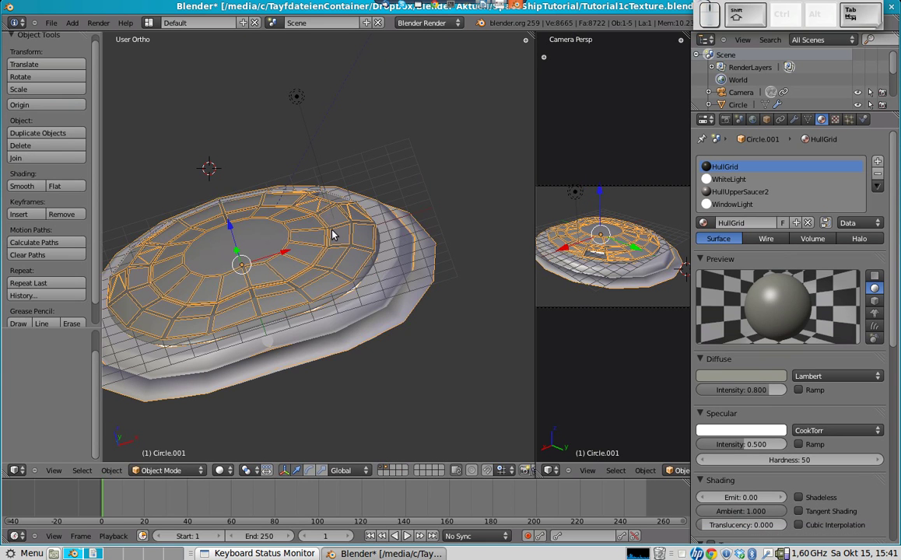
{"action": "middle_click_drag", "start_coordinate": [342, 235], "coordinate": [361, 384]}
{"action": "key", "text": "F12"}
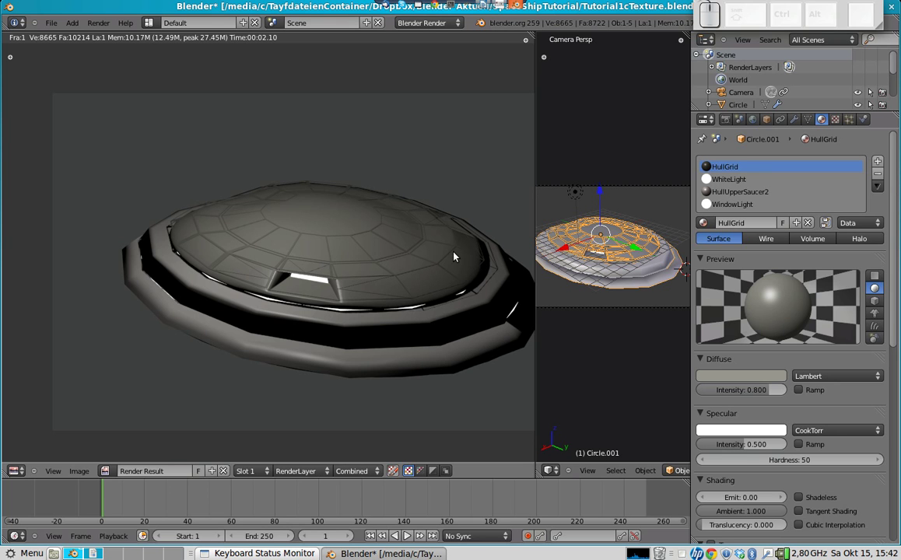
{"action": "key", "text": "Escape"}
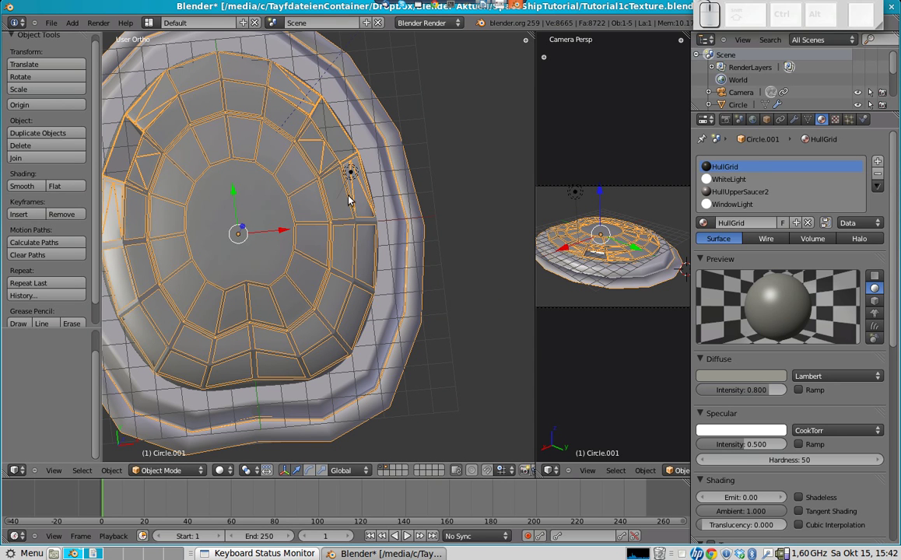
Back in edit mode, delete two stray edges crossing the second-ring cell beside the hull opening near the lamp.
{"action": "scroll", "coordinate": [311, 233], "scroll_direction": "up", "scroll_amount": 3}
{"action": "key", "text": "Tab"}
{"action": "scroll", "coordinate": [311, 234], "scroll_direction": "down", "scroll_amount": 1}
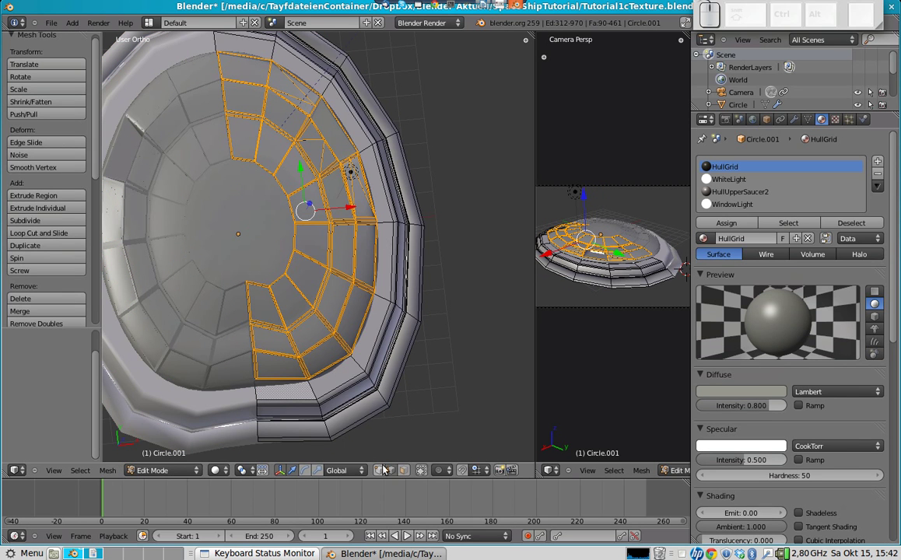
{"action": "right_click", "coordinate": [311, 144]}
{"action": "scroll", "coordinate": [323, 156], "scroll_direction": "up", "scroll_amount": 4}
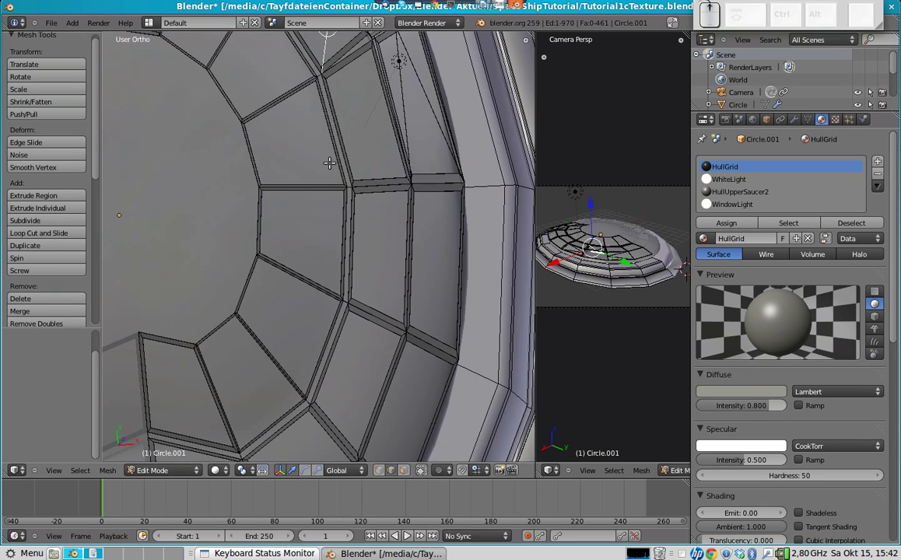
{"action": "key", "text": "x"}
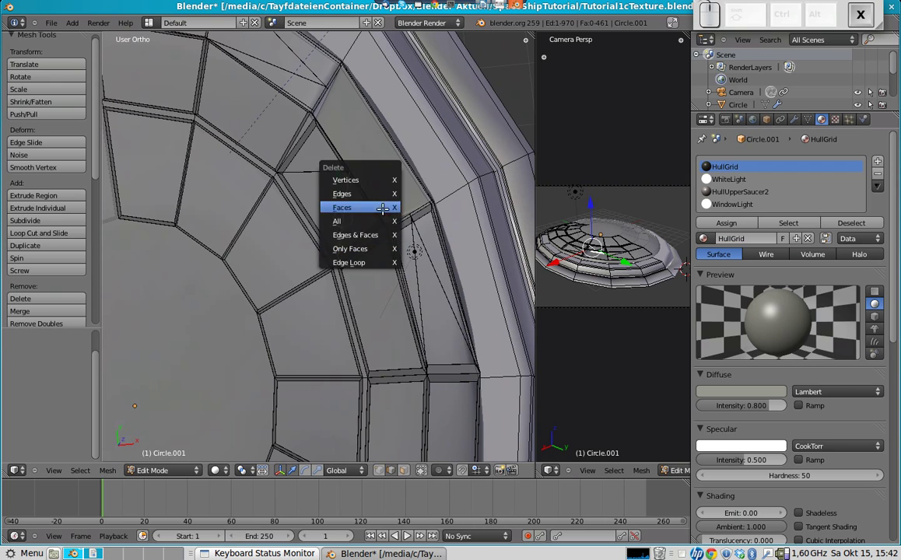
{"action": "left_click", "coordinate": [350, 194]}
{"action": "right_click", "coordinate": [343, 214]}
{"action": "key", "text": "x"}
{"action": "left_click", "coordinate": [336, 215]}
Delete two more stray edges at the inner corner of the same second-ring cell.
{"action": "right_click", "coordinate": [314, 172]}
{"action": "key", "text": "x"}
{"action": "left_click", "coordinate": [325, 175]}
{"action": "right_click", "coordinate": [314, 172]}
{"action": "key", "text": "x"}
{"action": "left_click", "coordinate": [323, 177]}
Render the saucer again to check the cleaned-up cell, close the render and review the whole framed hull from above.
{"action": "key", "text": "Tab"}
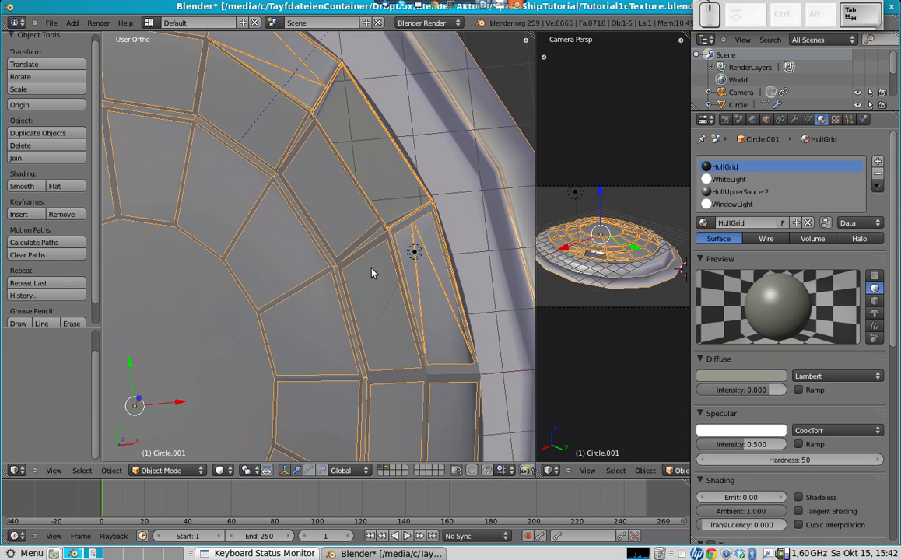
{"action": "key", "text": "F12"}
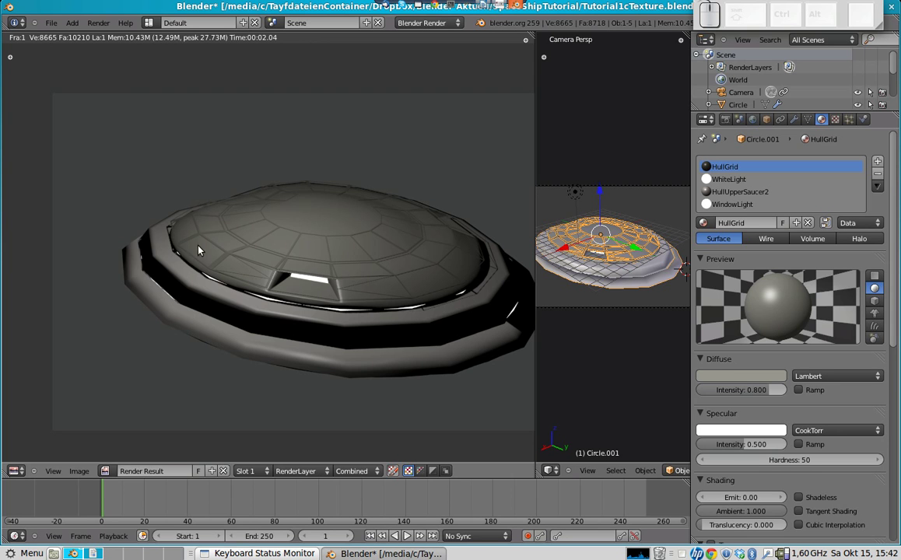
{"action": "key", "text": "Escape"}
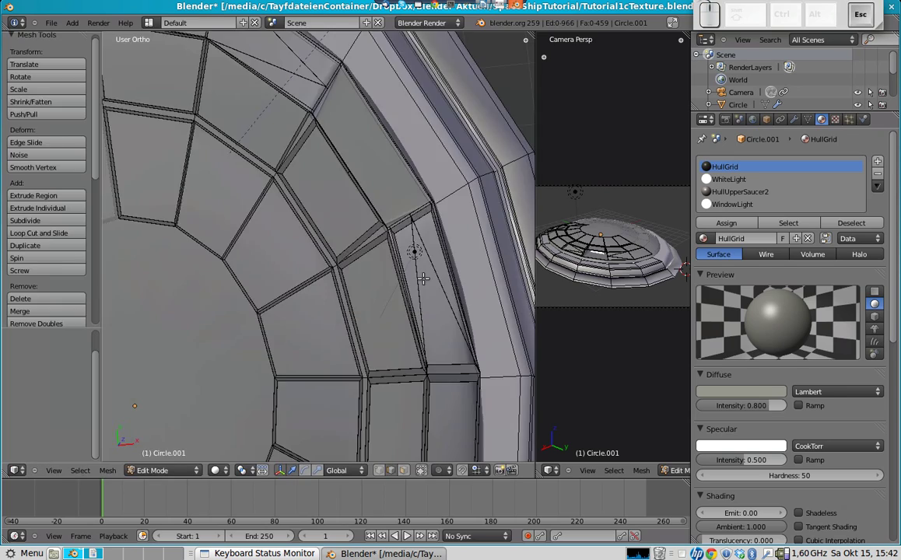
{"action": "scroll", "coordinate": [403, 307], "scroll_direction": "down", "scroll_amount": 3}
{"action": "middle_click_drag", "start_coordinate": [403, 307], "coordinate": [341, 249]}
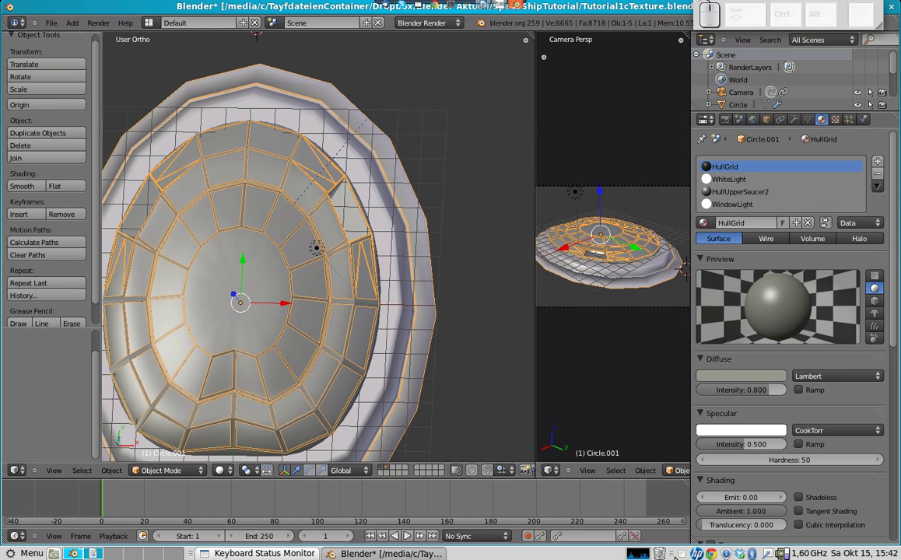
{"action": "right_click", "coordinate": [685, 554]}
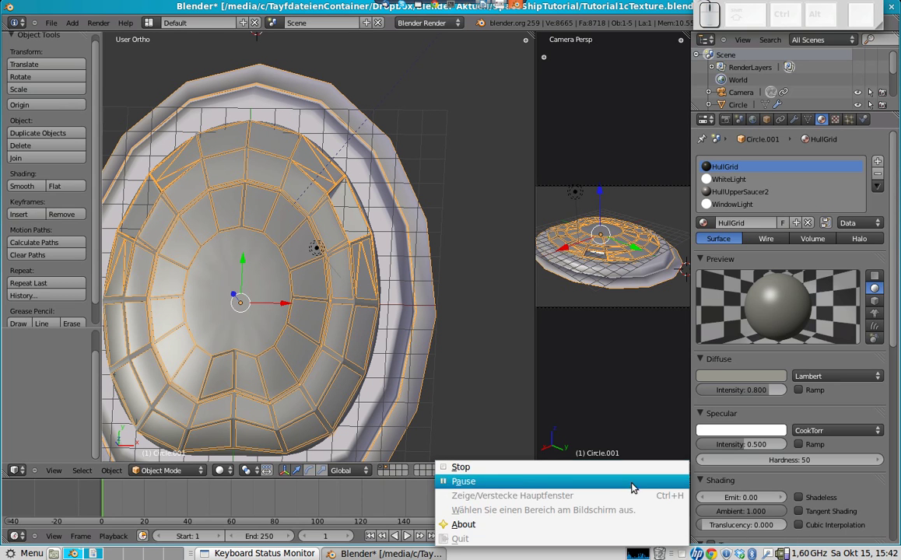